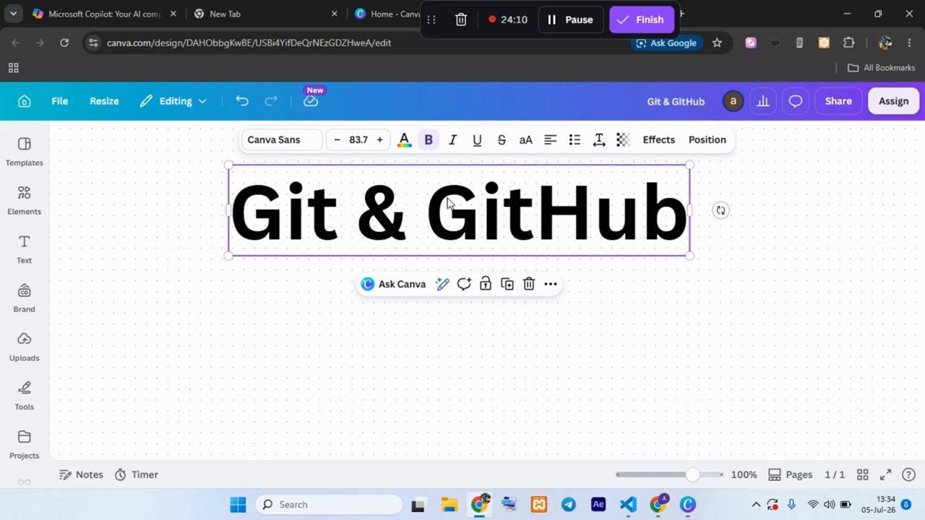
# Step: Go to the account's organizations on GitHub and open the visibility-forge organization
pyautogui.click(570, 21)
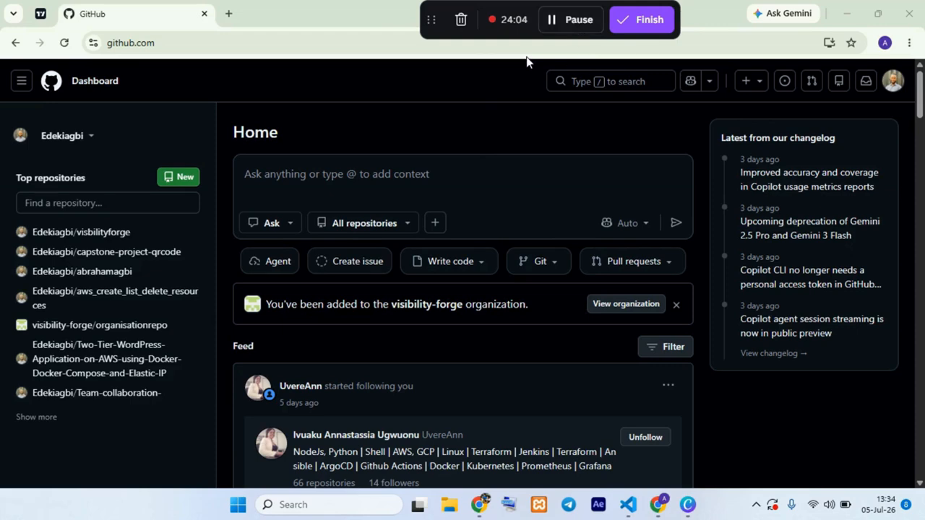
pyautogui.click(893, 80)
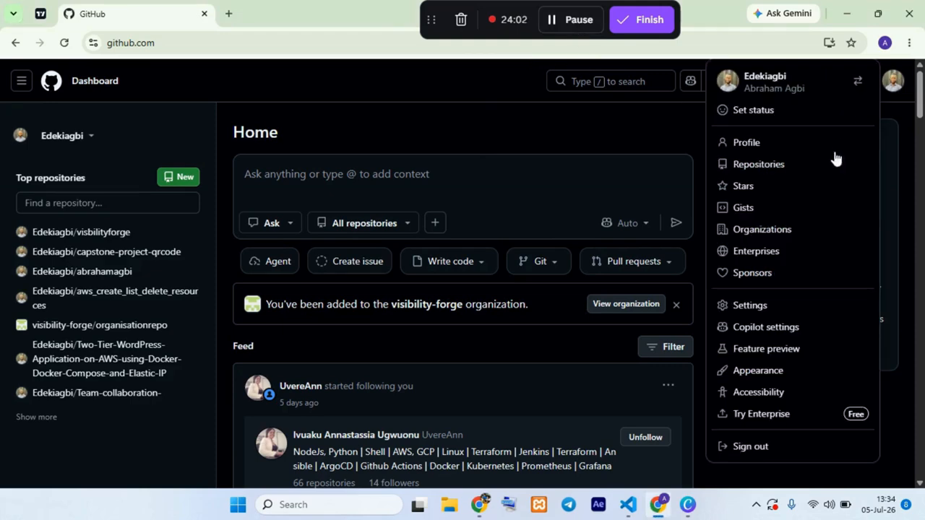
pyautogui.click(765, 230)
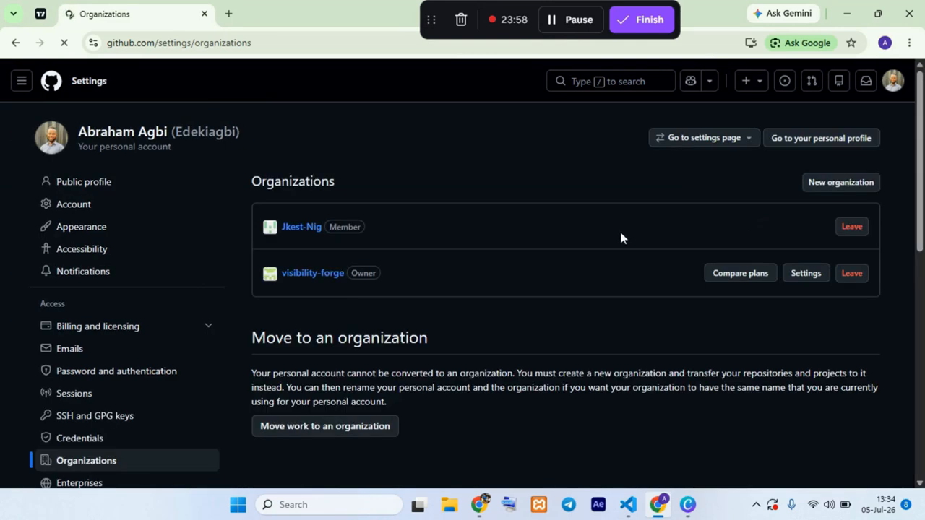
pyautogui.click(302, 279)
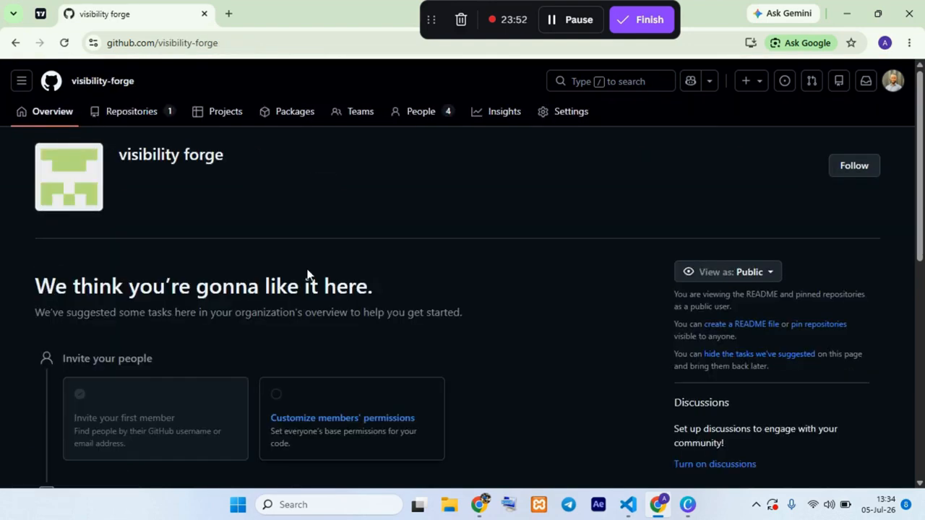
# Step: Examine the organization's people list, checking each member's role
pyautogui.click(413, 116)
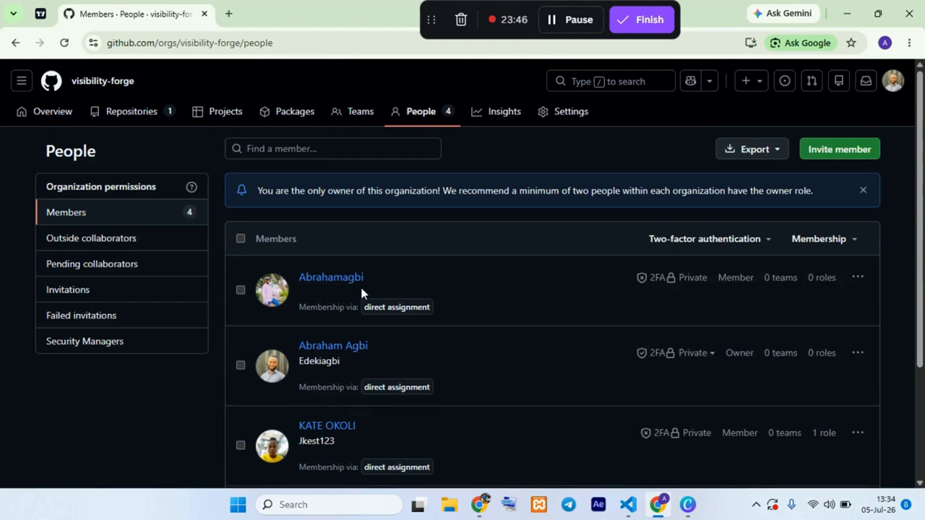
pyautogui.scroll(-2, 362, 286)
pyautogui.scroll(2, 369, 282)
pyautogui.scroll(-1, 369, 283)
pyautogui.scroll(-1, 320, 239)
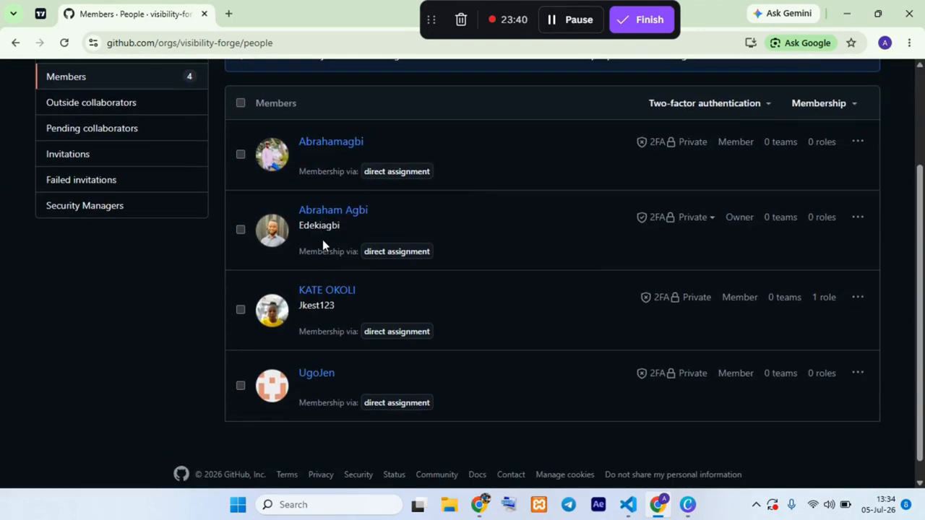
pyautogui.scroll(2, 322, 243)
pyautogui.scroll(-2, 725, 304)
pyautogui.moveTo(719, 142); pyautogui.dragTo(740, 142)
pyautogui.scroll(2, 289, 266)
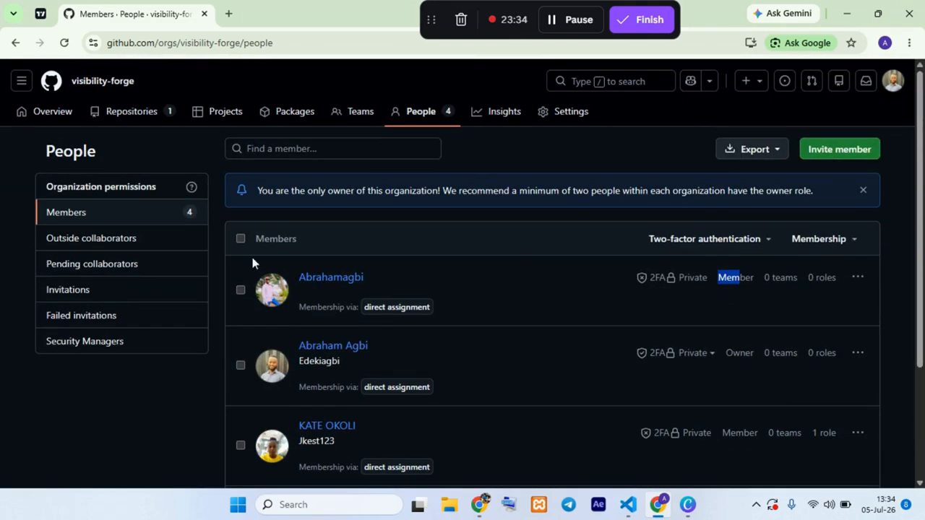
# Step: Start a new team in the visibility-forge organization and name it DevOps
pyautogui.click(345, 115)
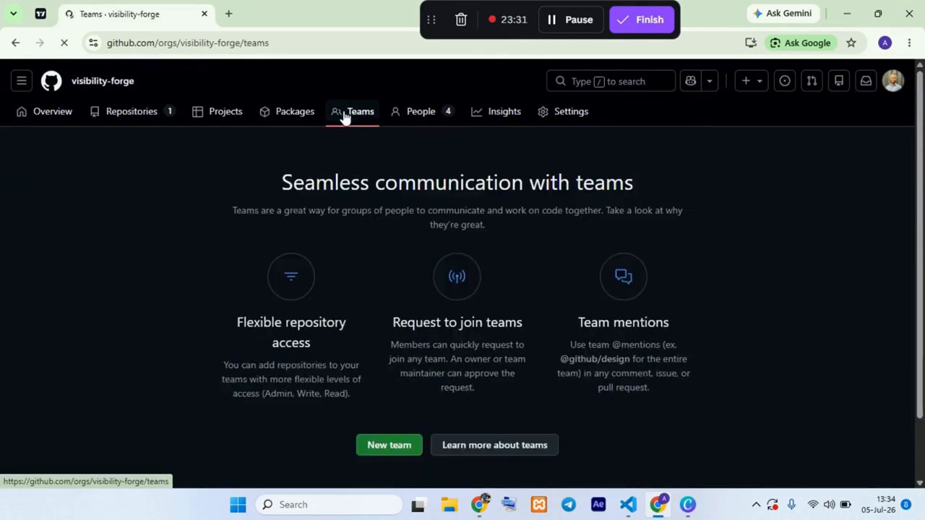
pyautogui.scroll(-1, 399, 231)
pyautogui.scroll(1, 398, 232)
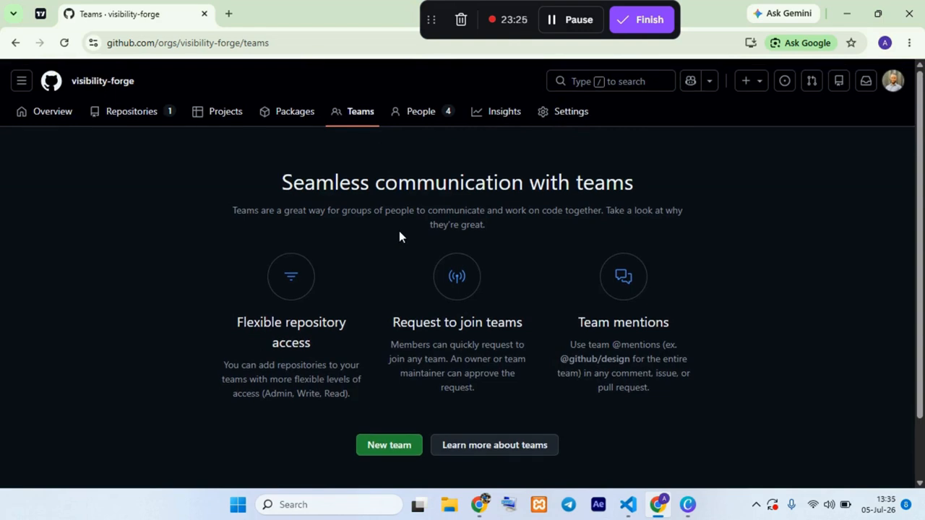
pyautogui.scroll(-1, 424, 426)
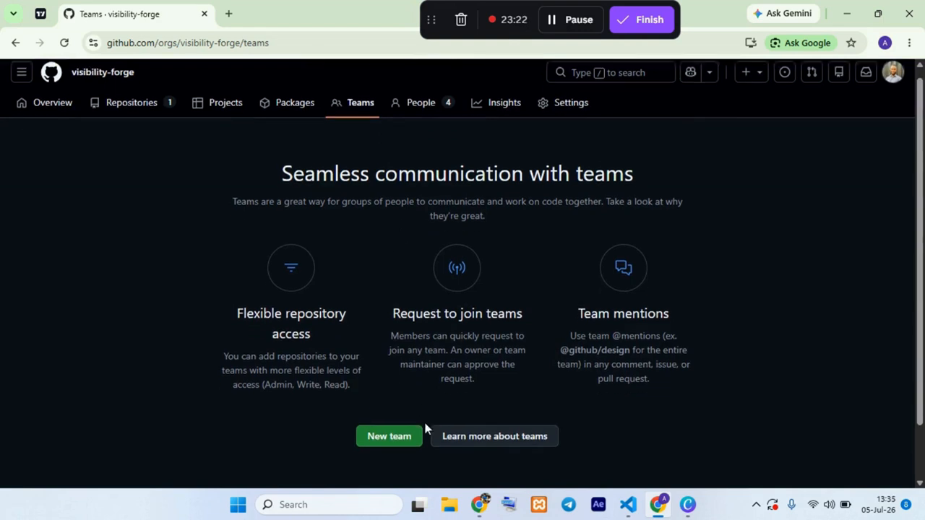
pyautogui.scroll(-1, 424, 430)
pyautogui.click(386, 374)
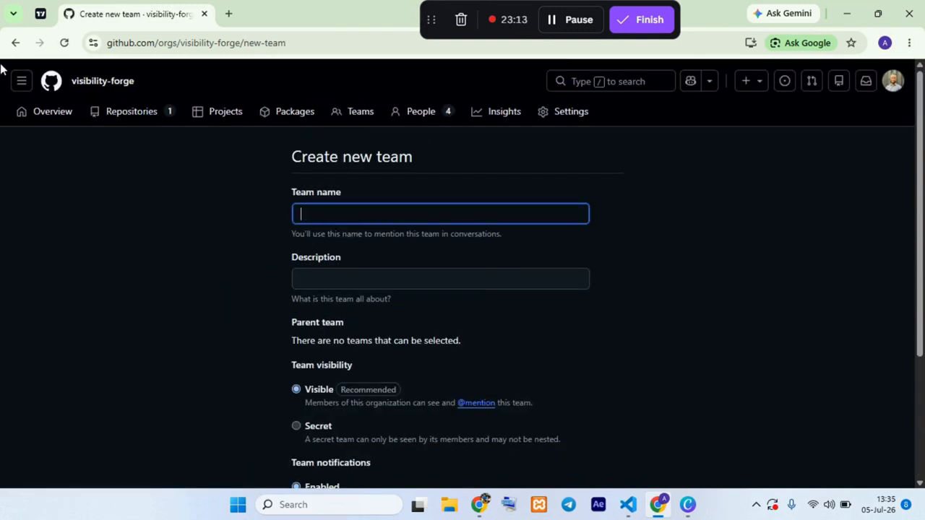
pyautogui.write('DevOPs')
pyautogui.press('BackSpace')
pyautogui.write('ps')
# Step: Enter "the will be in charge of managing CICD pipelines and deployment" as the DevOps team's description
pyautogui.click(338, 271)
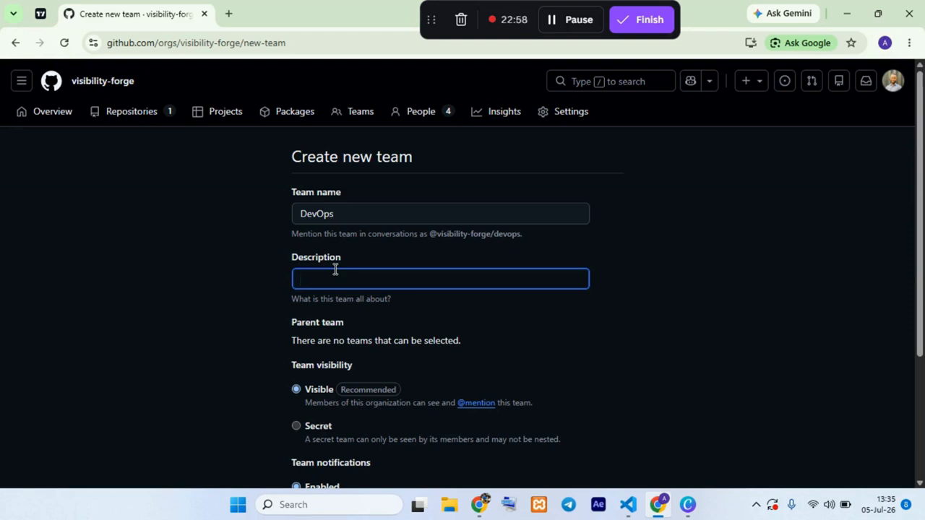
pyautogui.write('wh')
pyautogui.press('BackSpace')
pyautogui.press('BackSpace')
pyautogui.write('tey')
pyautogui.press('BackSpace')
pyautogui.press('BackSpace')
pyautogui.press('BackSpace')
pyautogui.write('thy')
pyautogui.press('BackSpace')
pyautogui.write('e will ')
pyautogui.write('e')
pyautogui.click(551, 27)
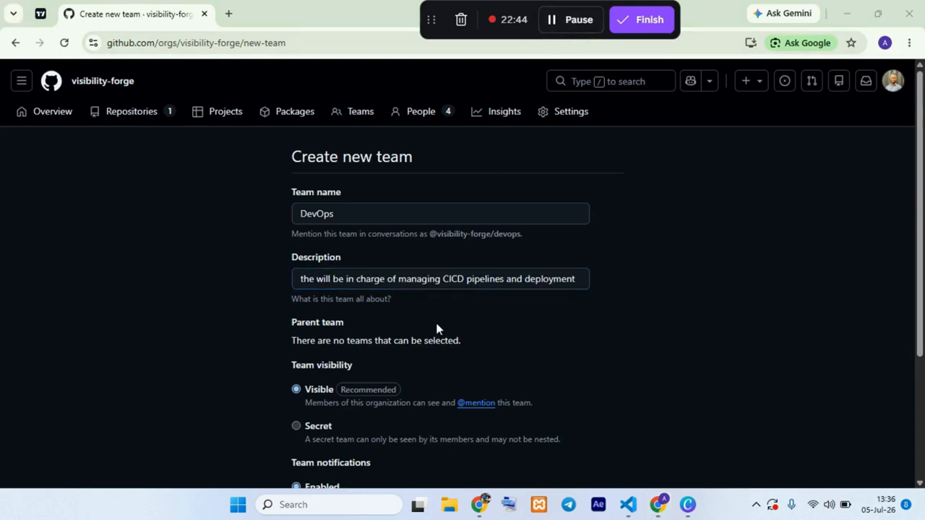
# Step: Create the DevOps team with Visible visibility and notifications Enabled
pyautogui.scroll(-1, 436, 326)
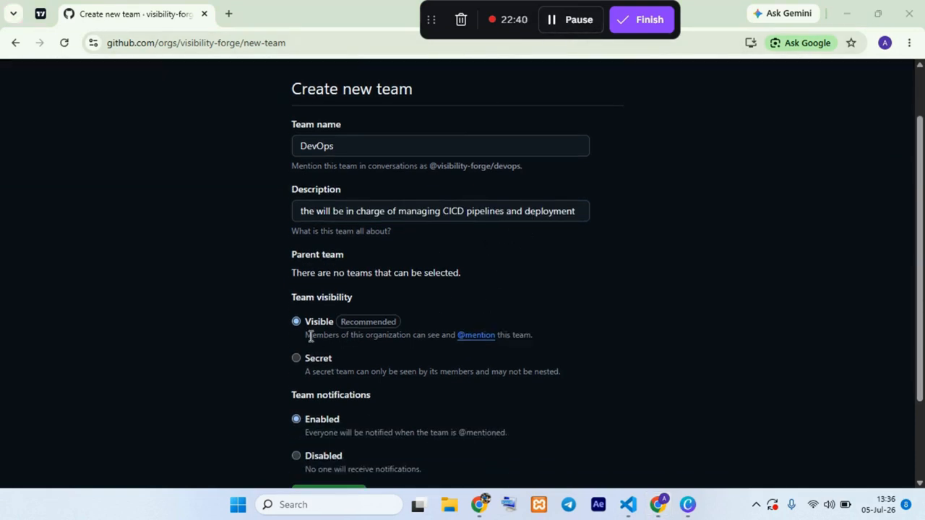
pyautogui.scroll(-2, 311, 328)
pyautogui.scroll(2, 326, 354)
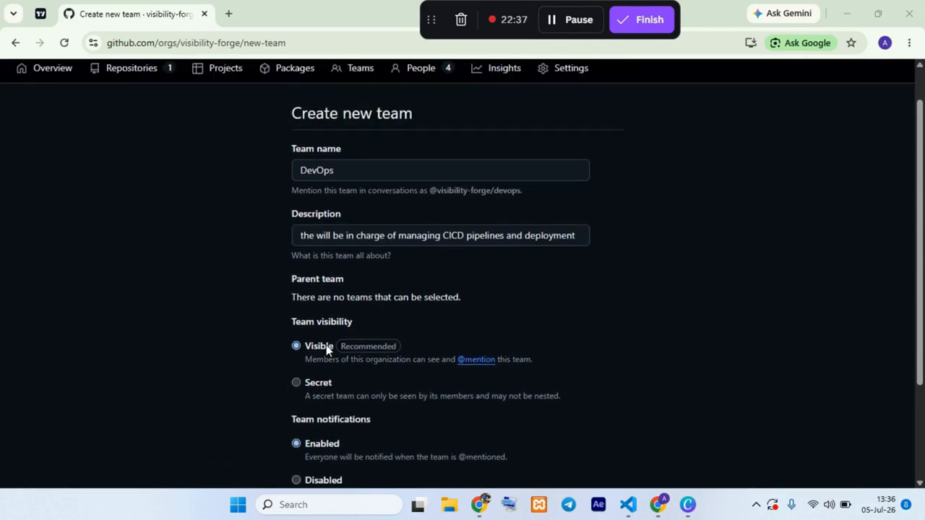
pyautogui.scroll(-2, 326, 344)
pyautogui.click(345, 388)
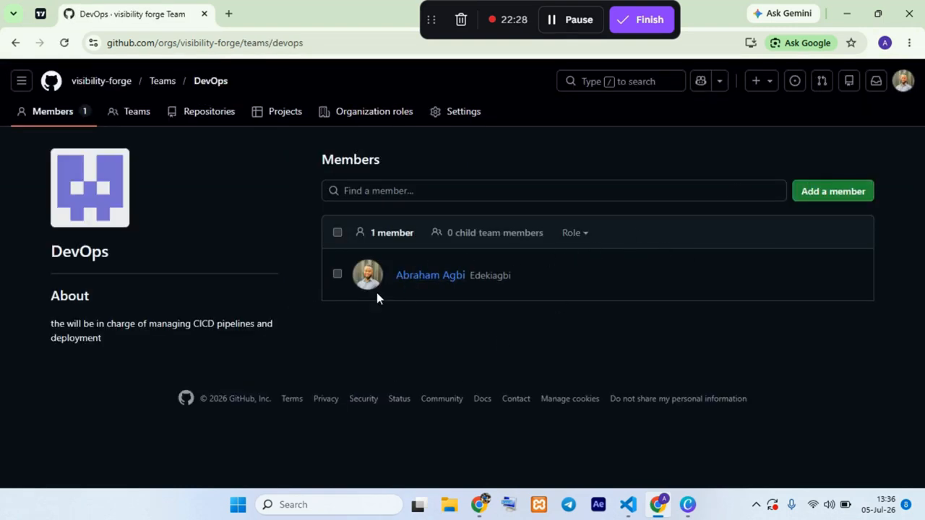
# Step: Find the organization's fourth listed member by username and add them to the DevOps team
pyautogui.click(828, 194)
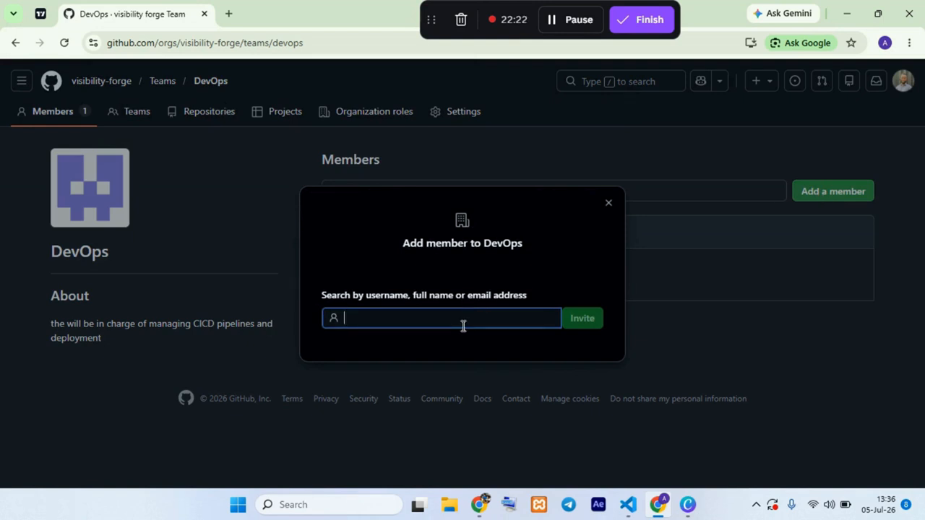
pyautogui.write('ug')
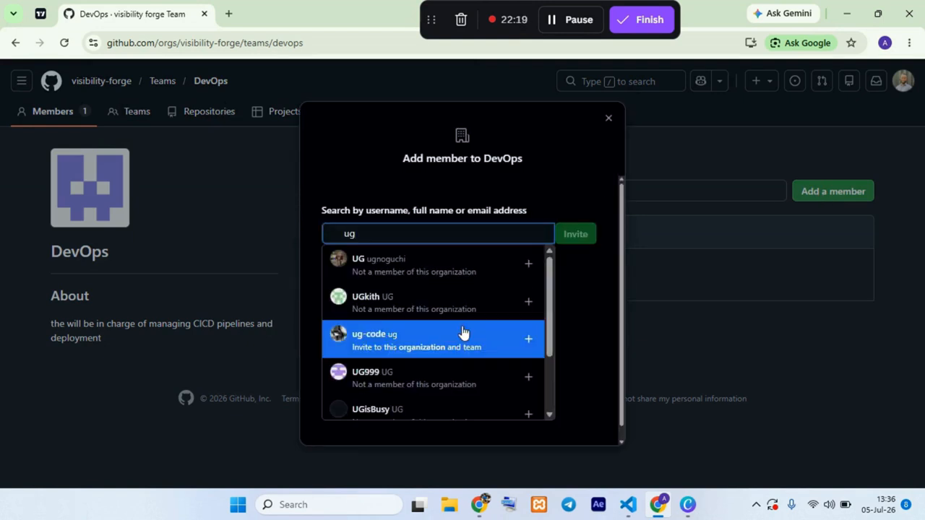
pyautogui.write('oje')
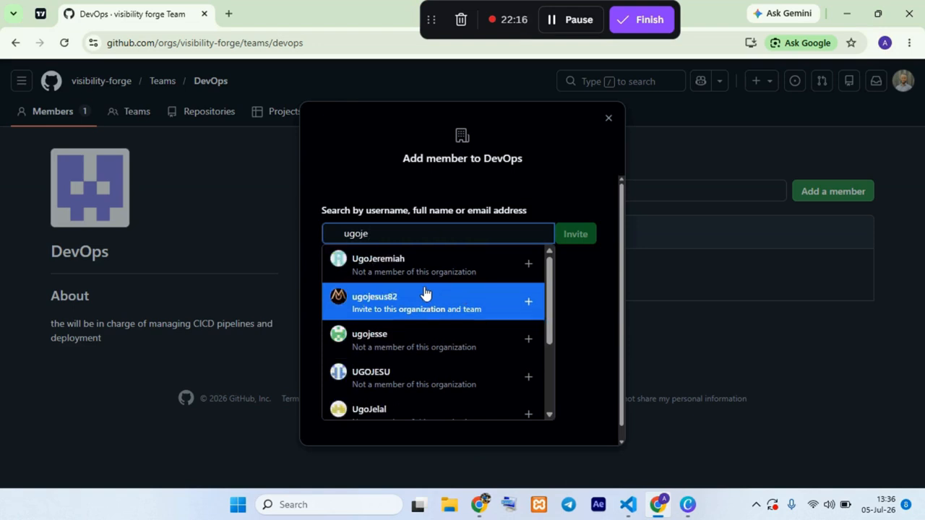
pyautogui.write('n')
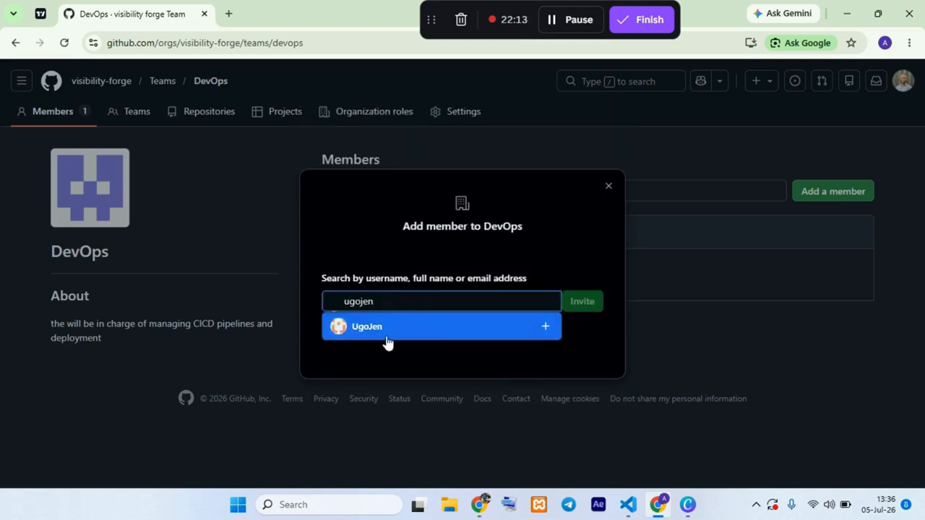
pyautogui.click(388, 331)
pyautogui.click(576, 321)
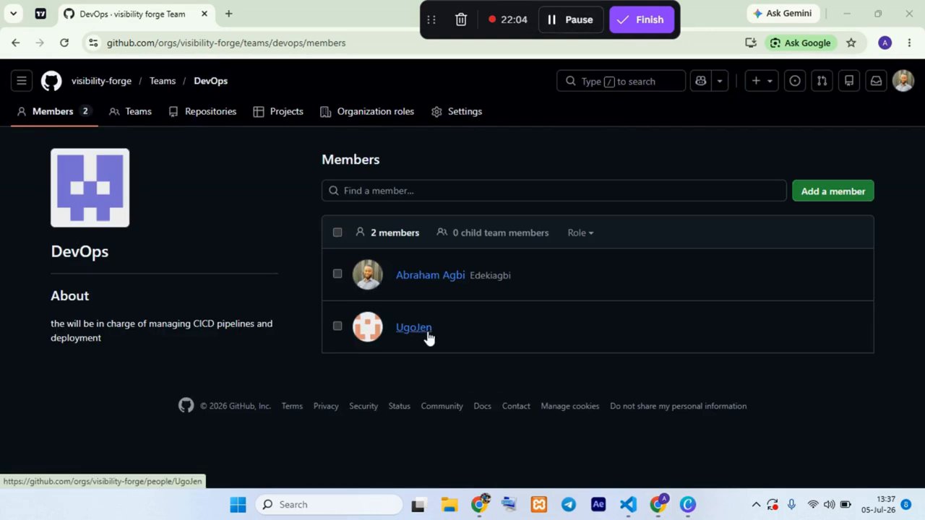
pyautogui.moveTo(429, 338)
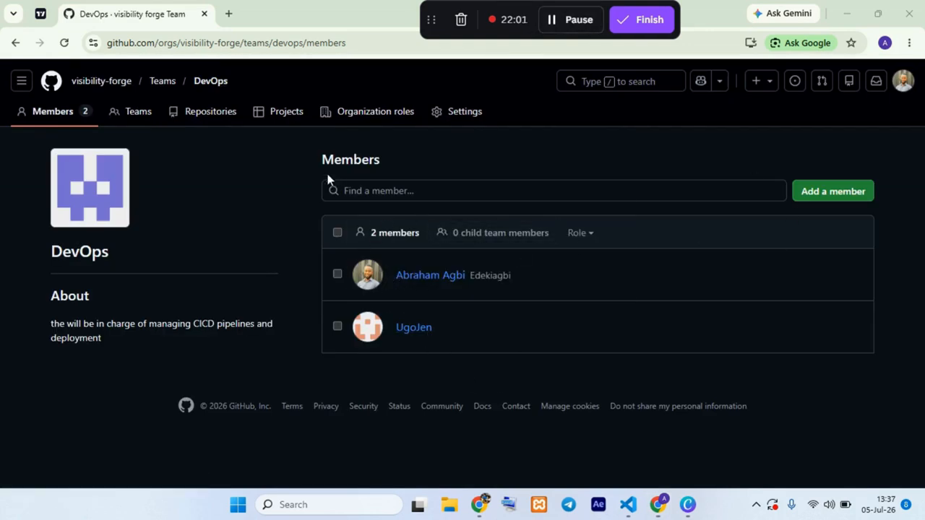
pyautogui.moveTo(52, 250); pyautogui.dragTo(107, 256)
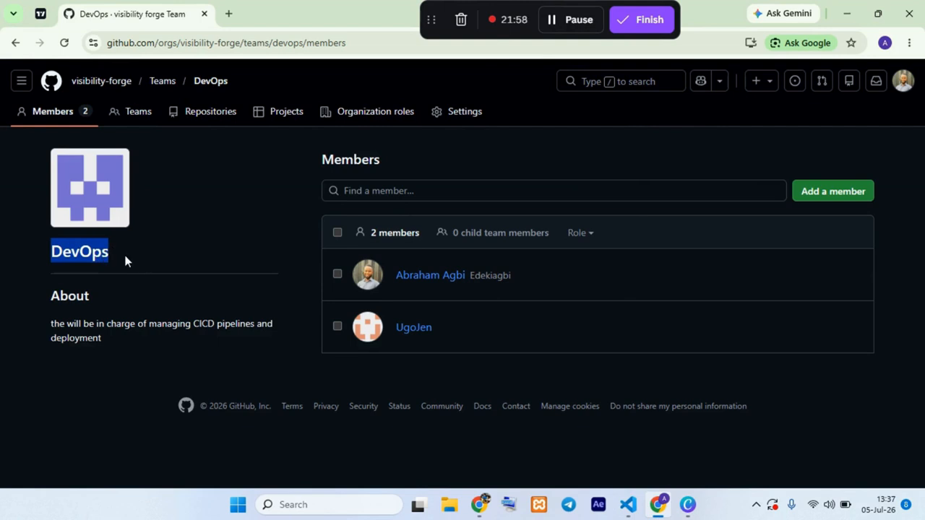
pyautogui.moveTo(456, 332); pyautogui.dragTo(370, 334)
pyautogui.click(471, 323)
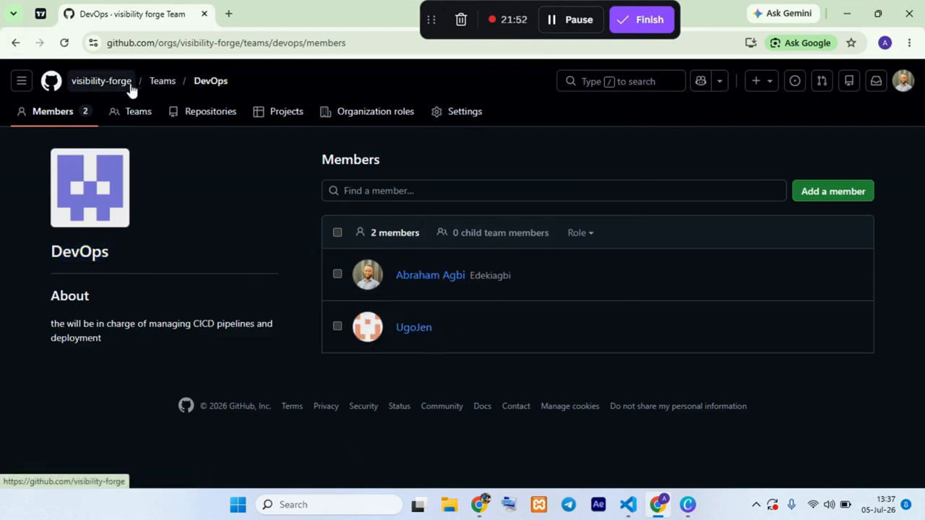
# Step: Return to the organization's teams and start another new team named Developers
pyautogui.click(161, 83)
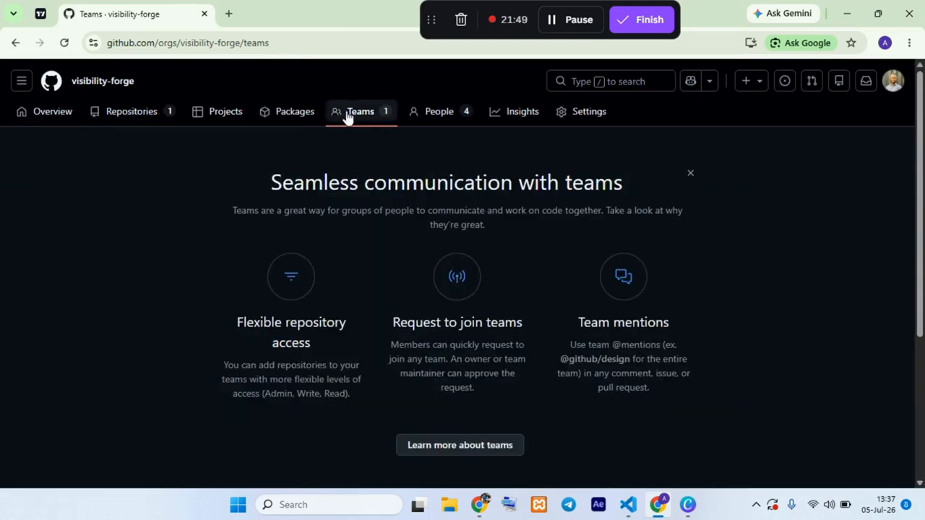
pyautogui.scroll(-3, 534, 334)
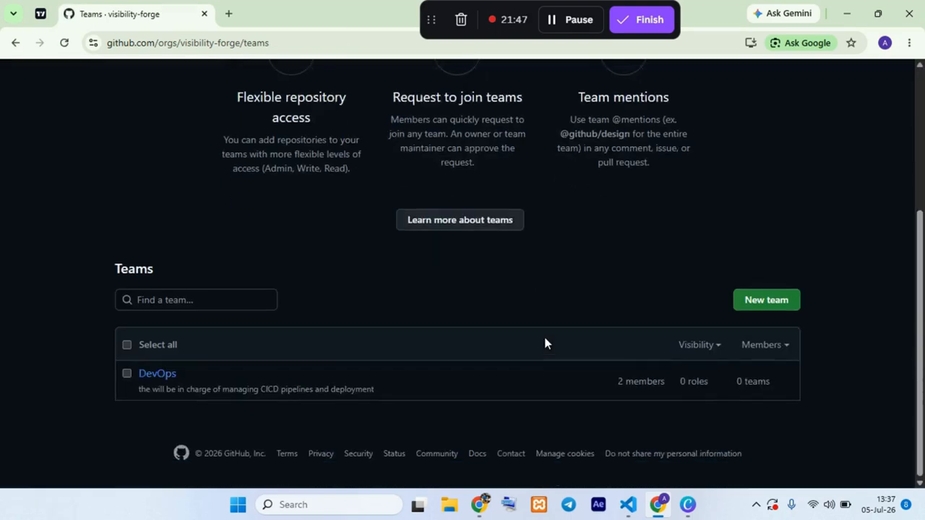
pyautogui.click(768, 301)
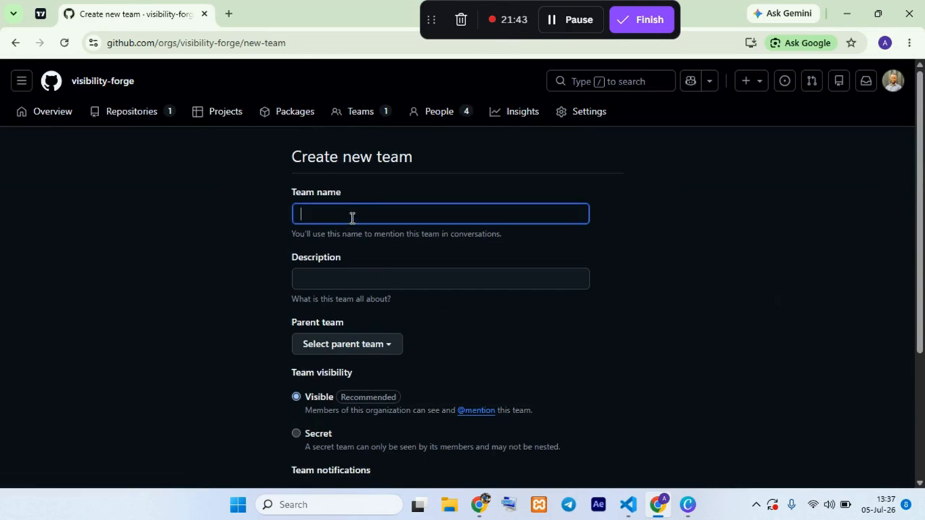
pyautogui.write('Fr')
pyautogui.write('Developer')
pyautogui.write('s')
# Step: Enter "building the user interface, handle the logic" as the Developers team's description
pyautogui.click(383, 275)
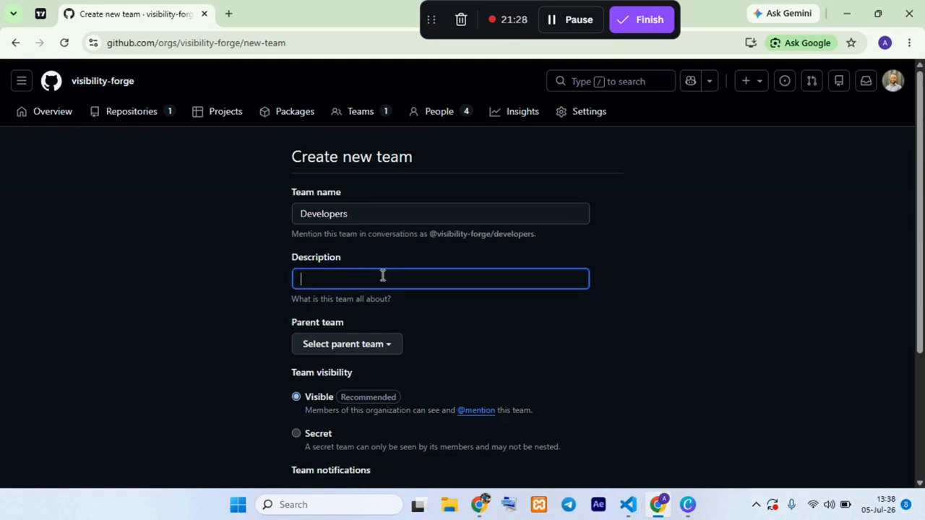
pyautogui.write('building the user')
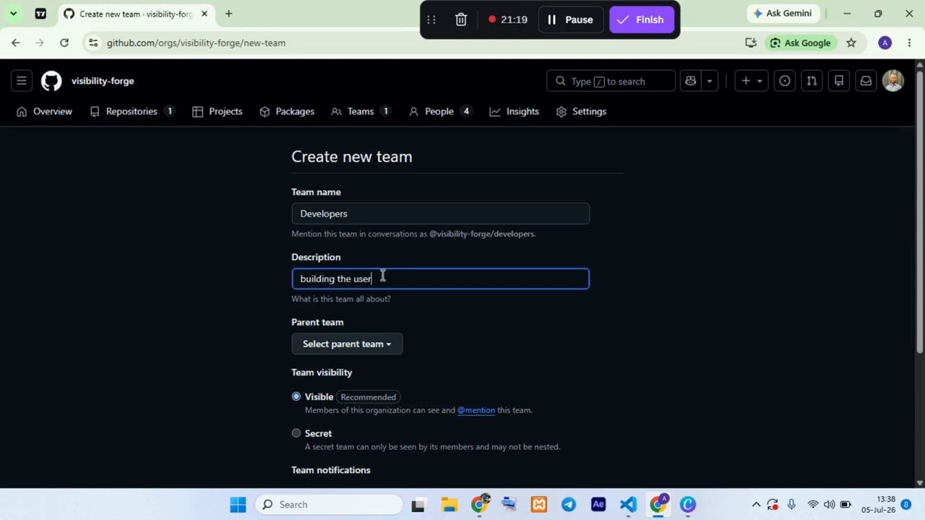
pyautogui.write(' interface, handle the logic')
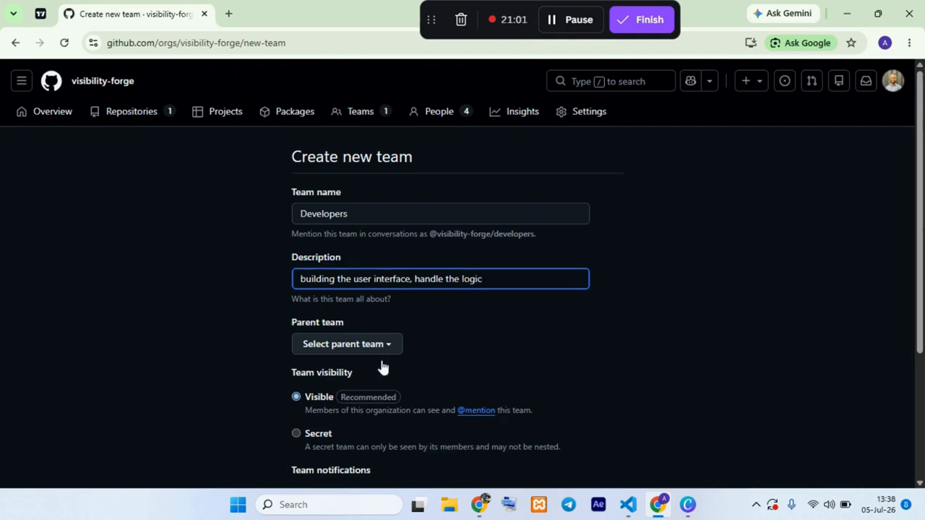
# Step: Create the Developers team without a parent team, with Visible visibility and notifications Enabled
pyautogui.scroll(-3, 383, 367)
pyautogui.scroll(3, 379, 310)
pyautogui.scroll(-4, 362, 376)
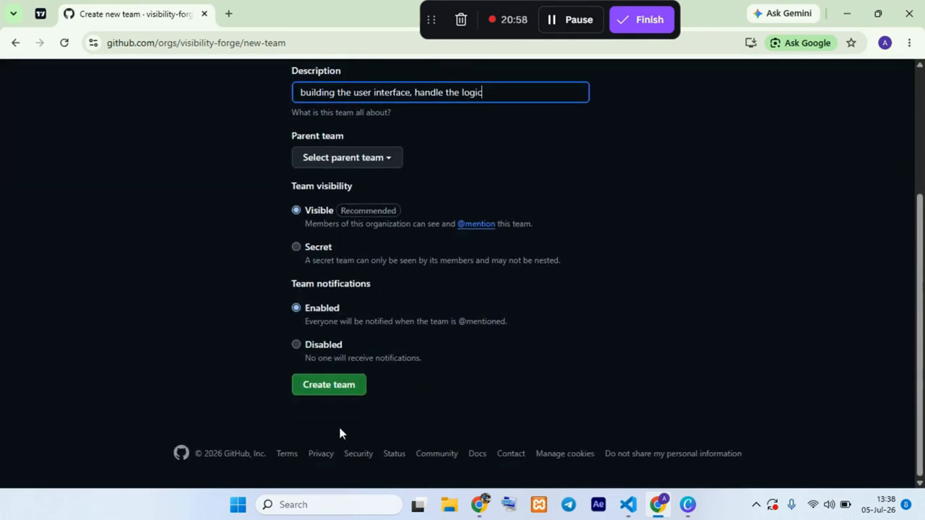
pyautogui.click(330, 388)
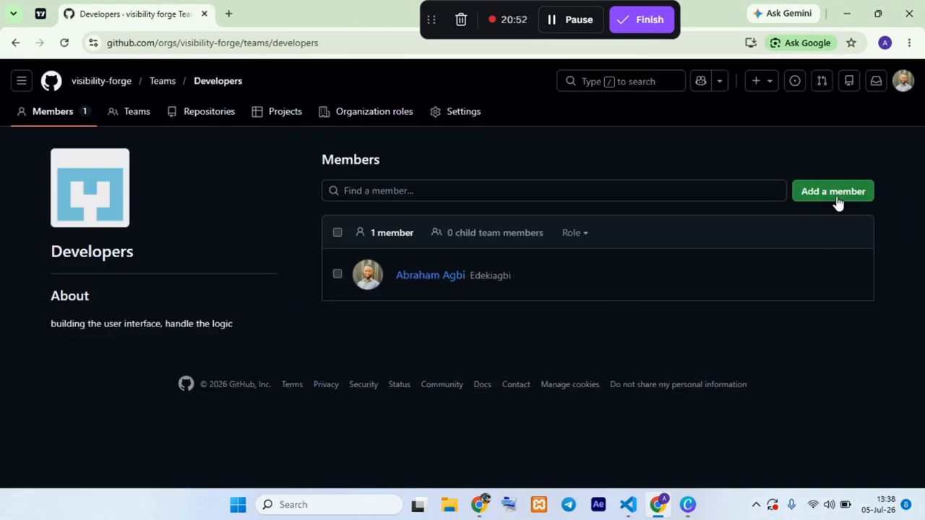
# Step: Find the organization's third listed member by username and add them to the Developers team
pyautogui.click(834, 193)
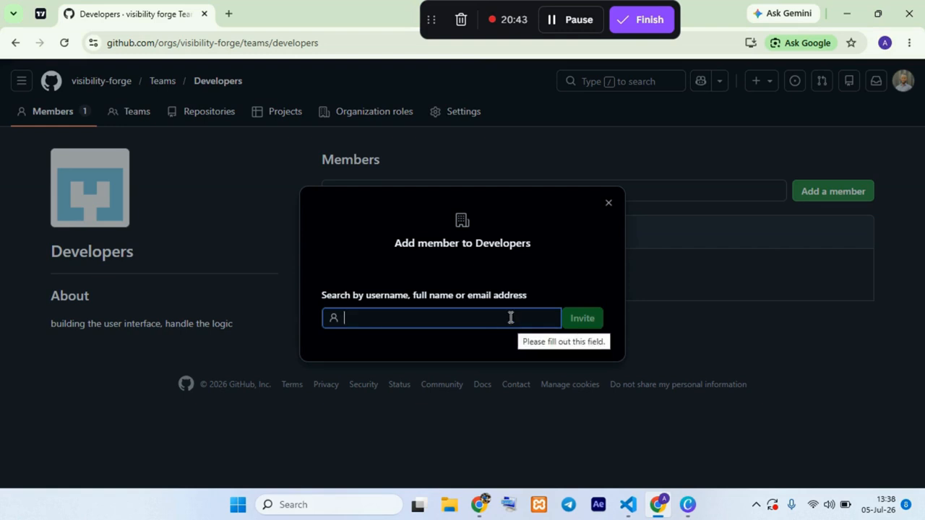
pyautogui.write('jkest')
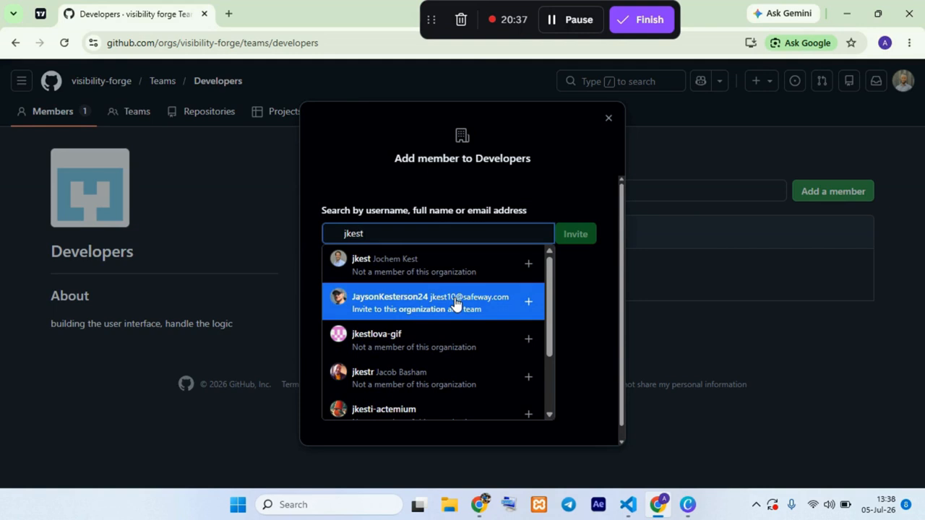
pyautogui.click(402, 258)
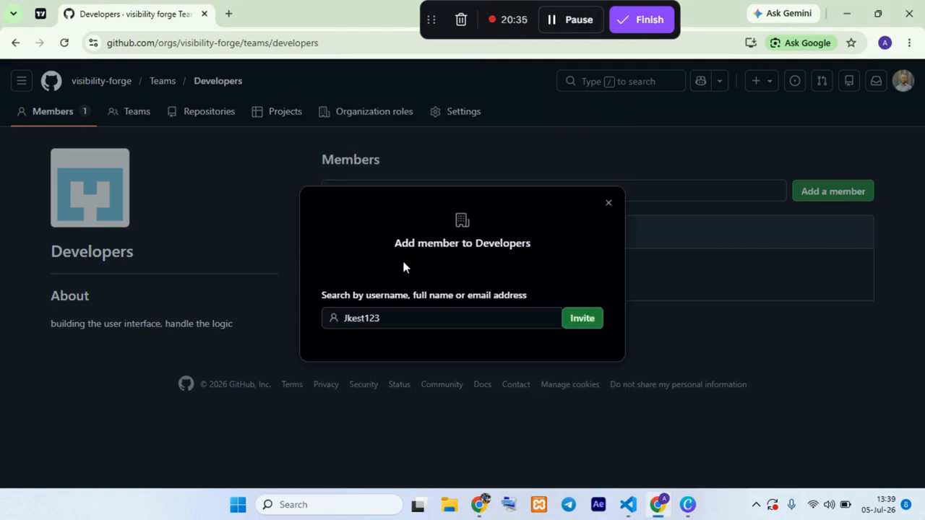
pyautogui.click(574, 325)
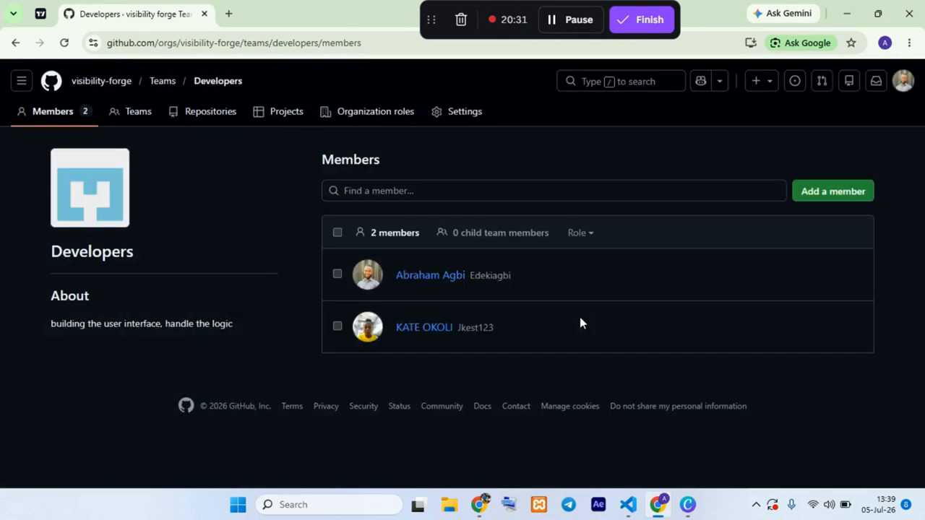
# Step: Find another organization member by username and add them to the Developers team
pyautogui.click(805, 190)
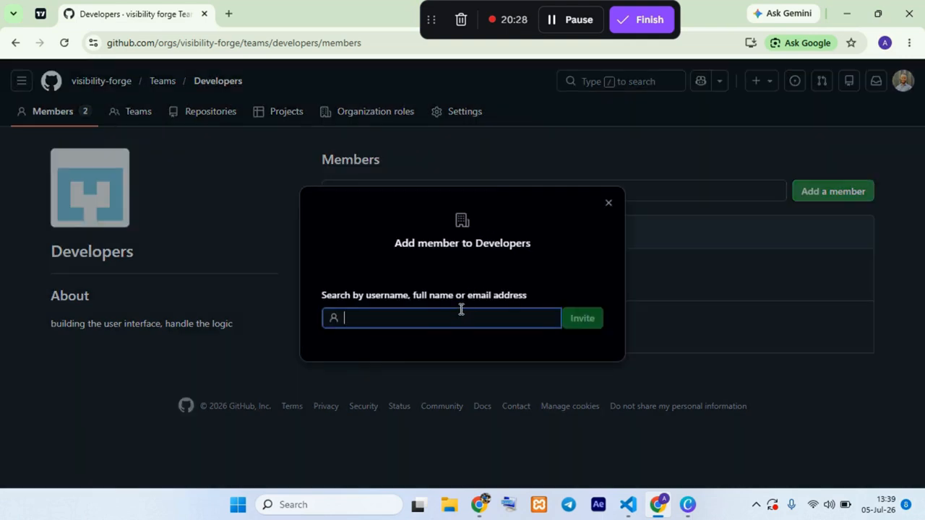
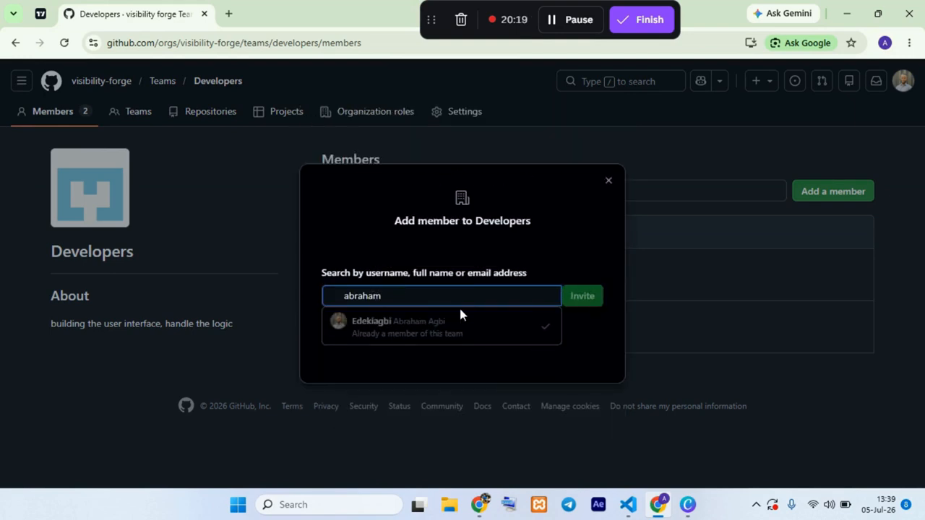
pyautogui.write('agbi')
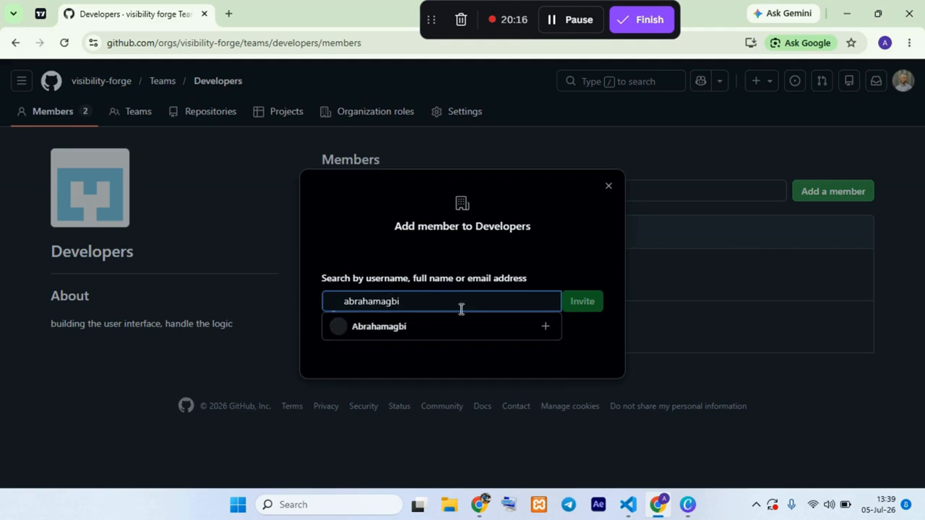
pyautogui.click(391, 334)
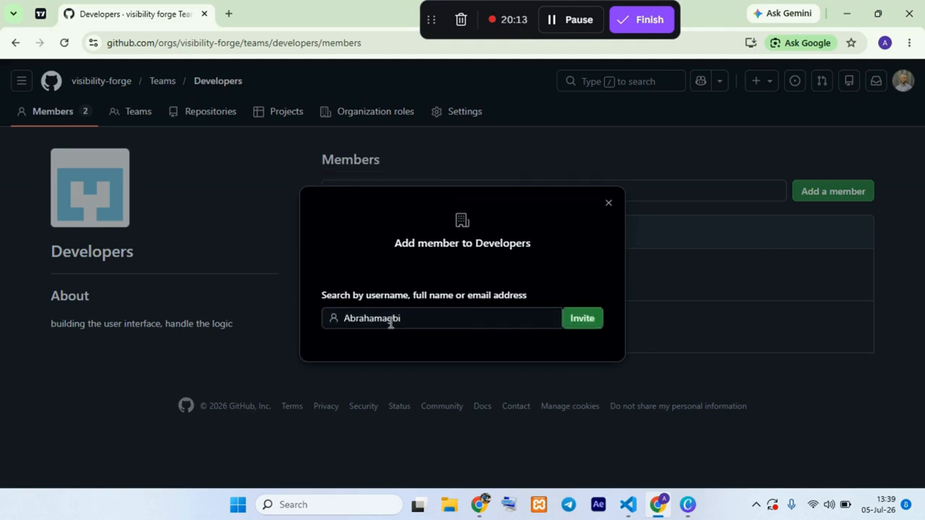
pyautogui.click(591, 320)
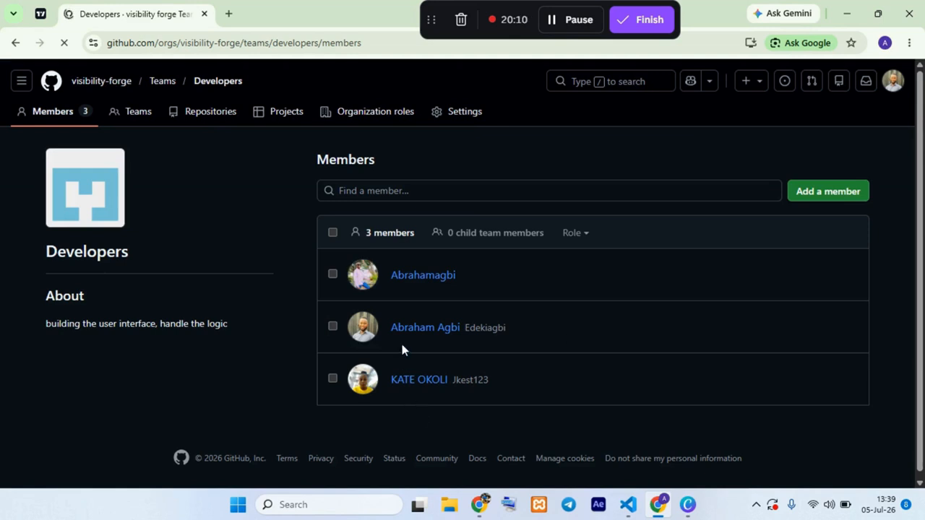
# Step: Return to the organization's teams and review the listed Developers and DevOps teams
pyautogui.click(161, 90)
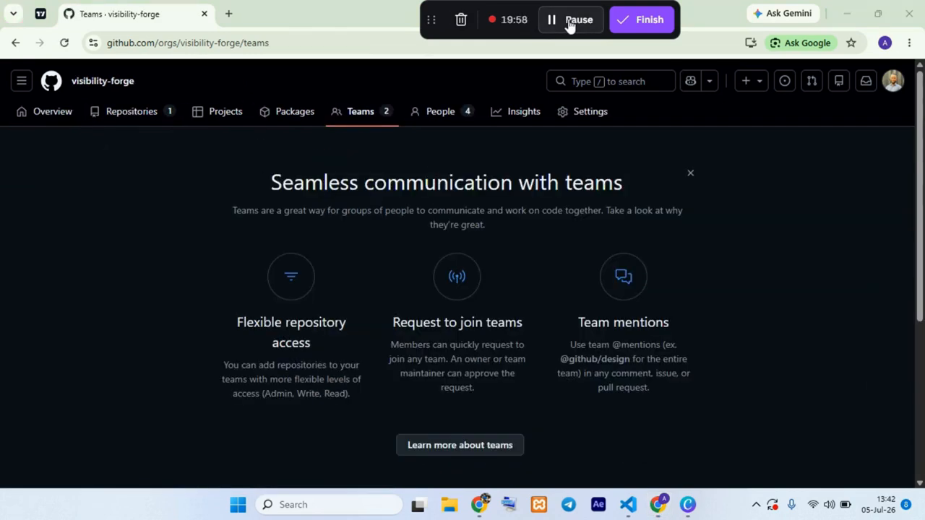
pyautogui.scroll(-4, 671, 462)
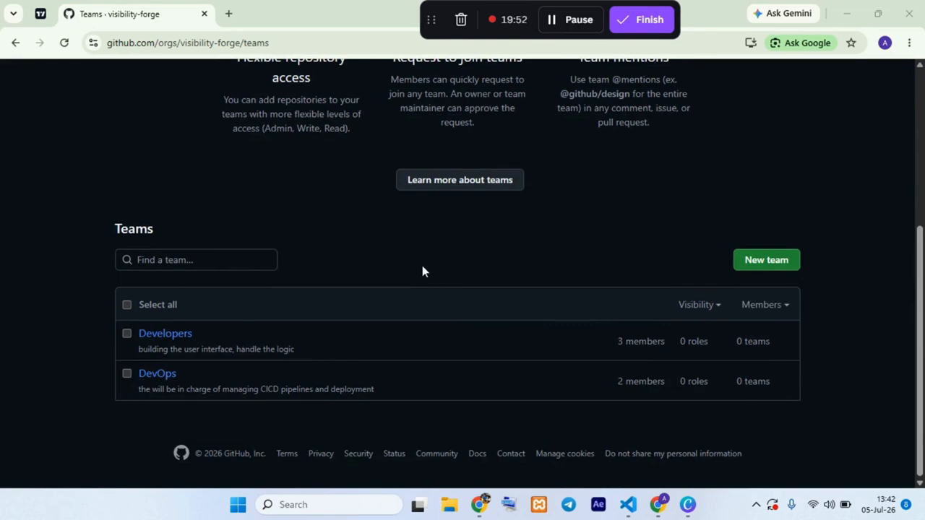
pyautogui.scroll(4, 299, 231)
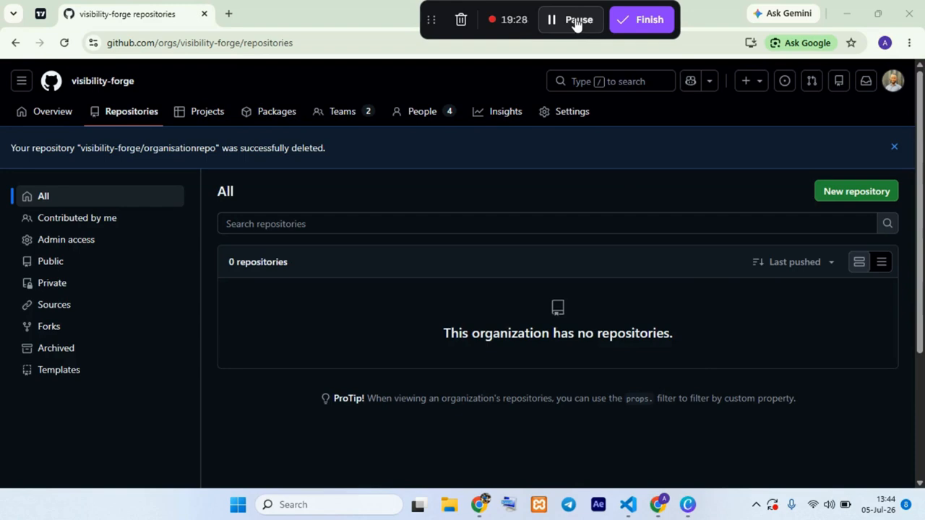
# Step: Start a new repository owned by visibility-forge and name it "development repo"
pyautogui.click(817, 191)
pyautogui.click(402, 266)
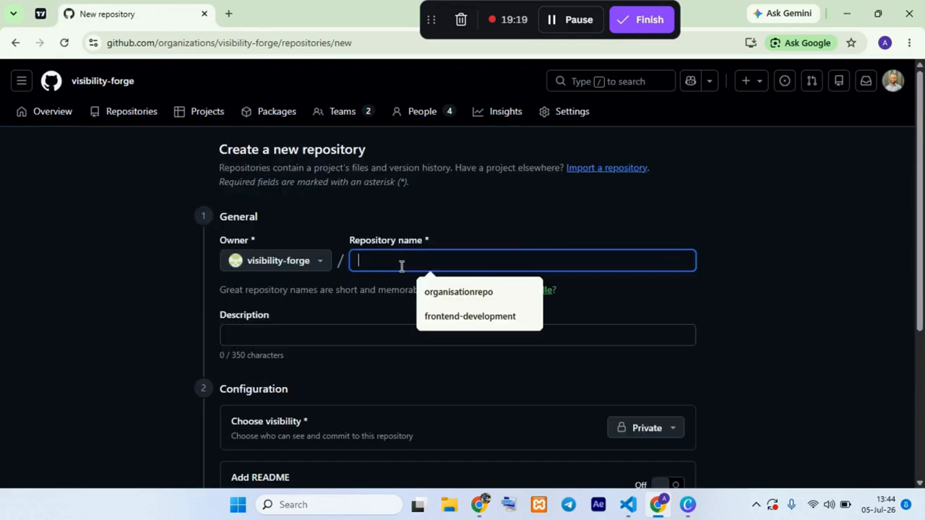
pyautogui.write('dev')
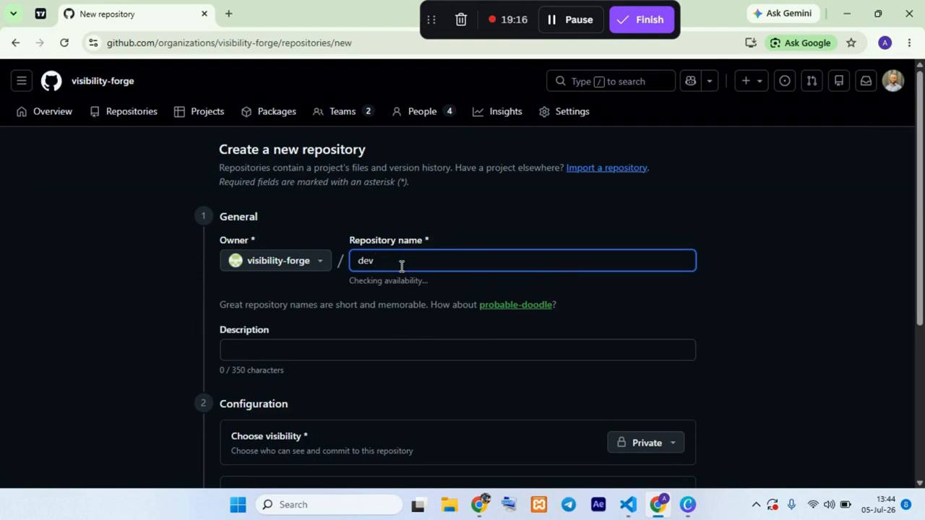
pyautogui.write('elopment repo')
# Step: Enter "this repo is for the development team" as the new repository's description
pyautogui.scroll(-1, 388, 325)
pyautogui.click(357, 297)
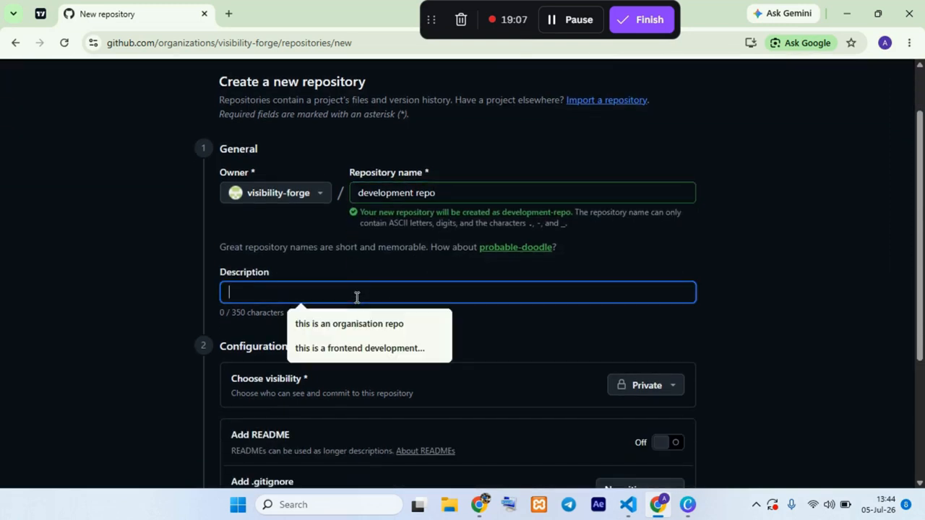
pyautogui.write('t')
pyautogui.write('h')
pyautogui.press('BackSpace')
pyautogui.write('his rep')
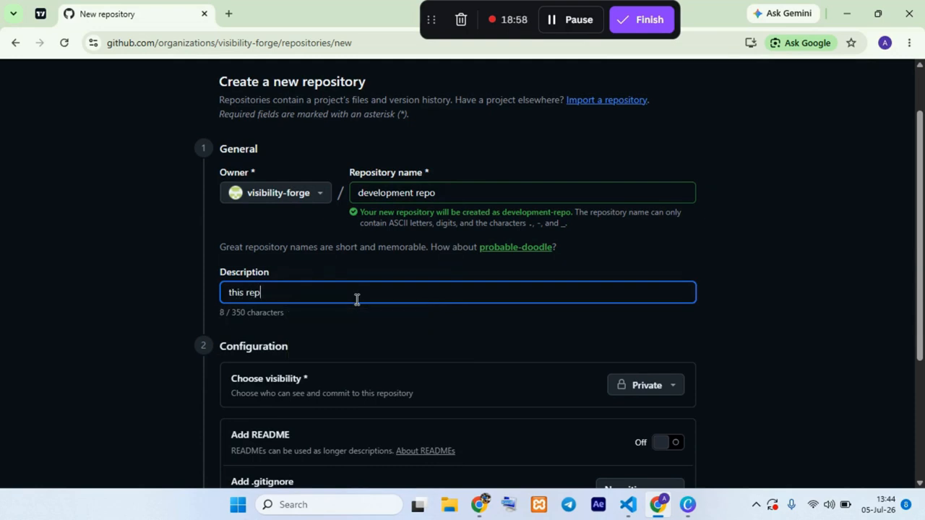
pyautogui.write('o is for the d')
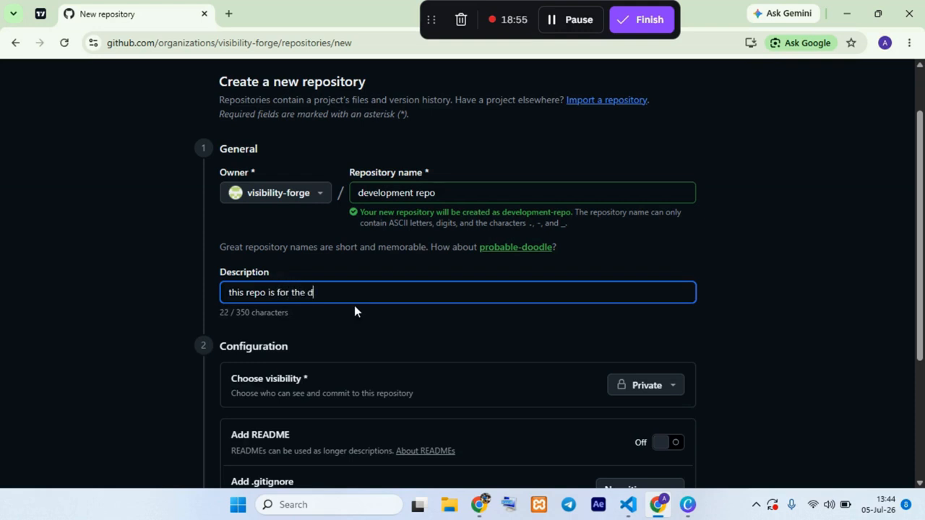
pyautogui.write('evelopment team')
# Step: Set the repository's visibility to Public and create it without a README, .gitignore or license
pyautogui.scroll(-2, 354, 309)
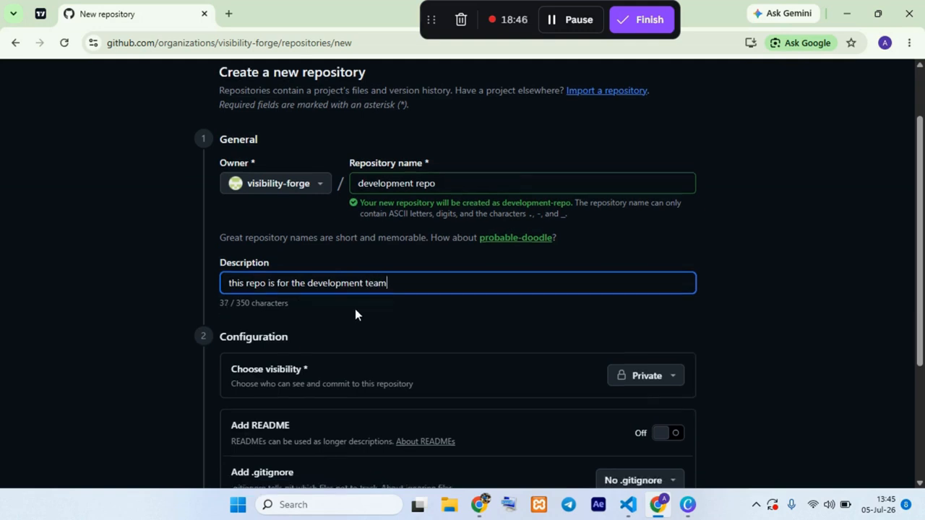
pyautogui.click(645, 249)
pyautogui.click(547, 283)
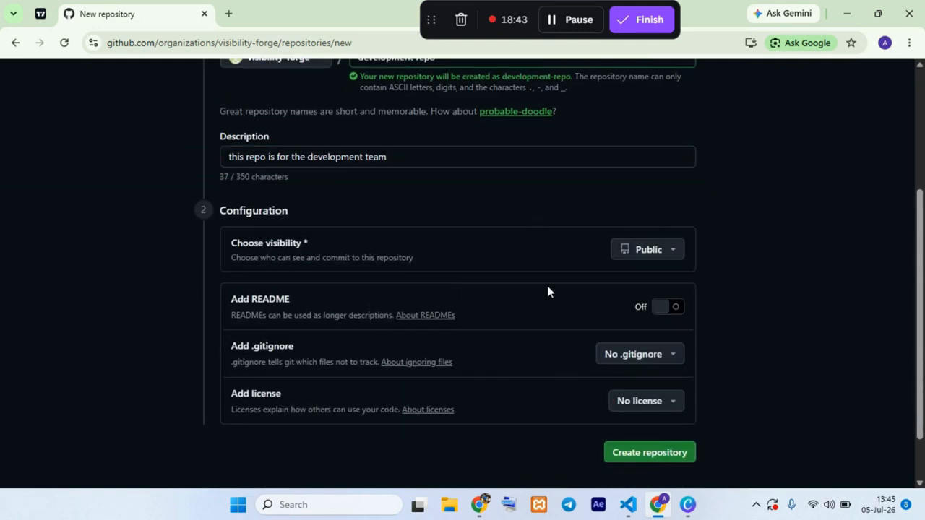
pyautogui.scroll(-2, 597, 381)
pyautogui.click(666, 390)
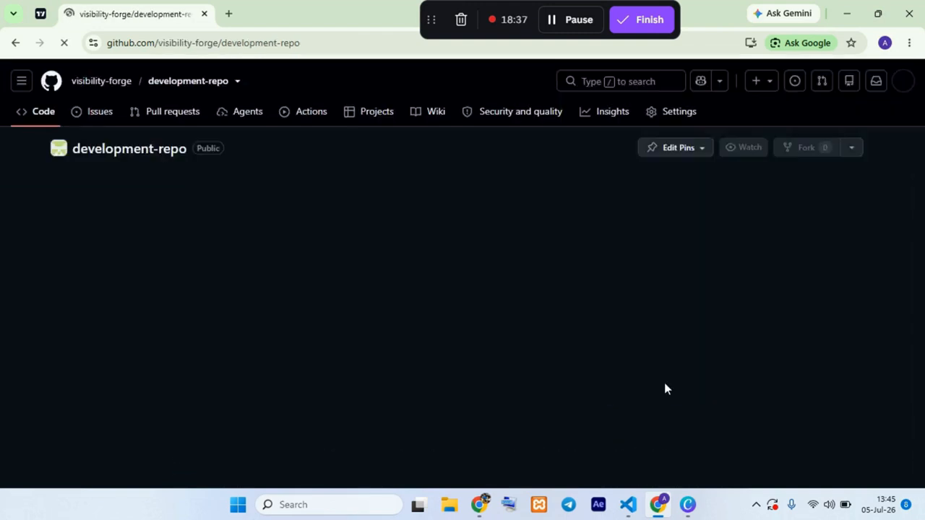
pyautogui.scroll(-5, 357, 266)
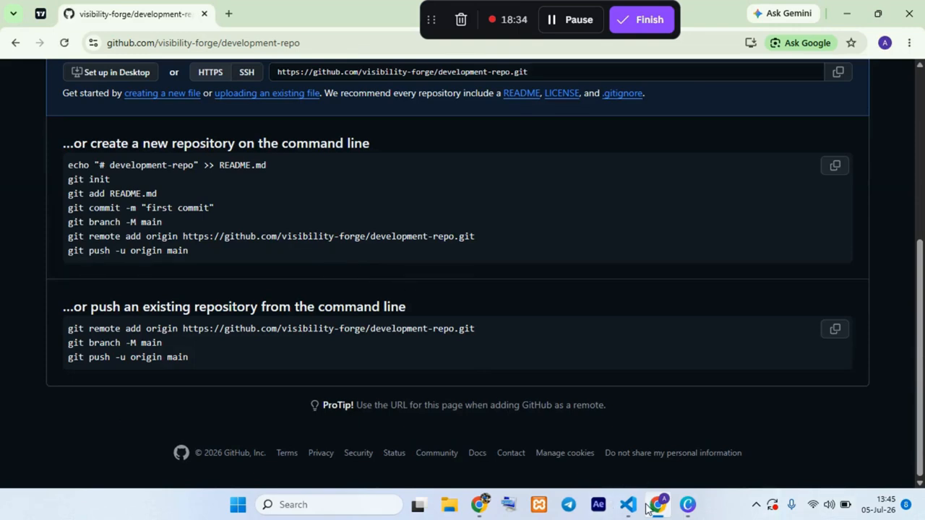
# Step: Switch to Visual Studio Code and open the recent slider folder from the Downloads directory
pyautogui.click(629, 504)
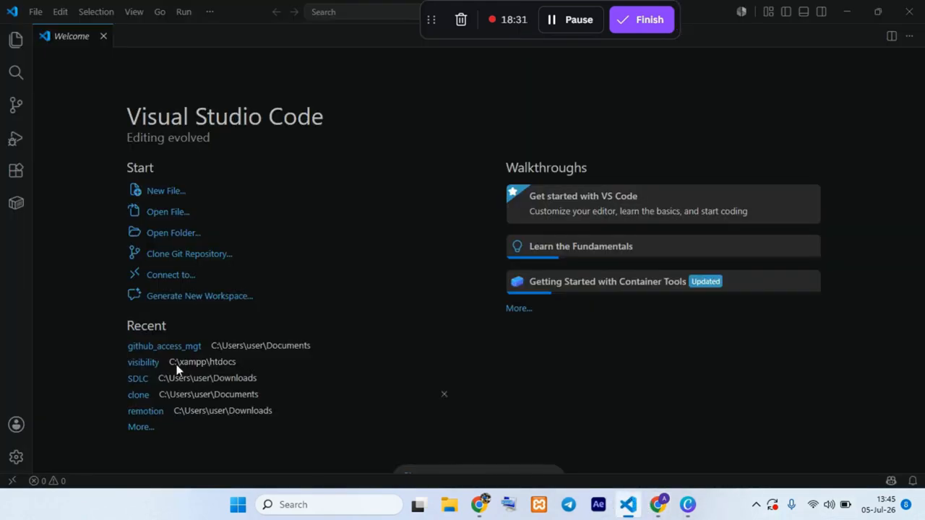
pyautogui.click(139, 427)
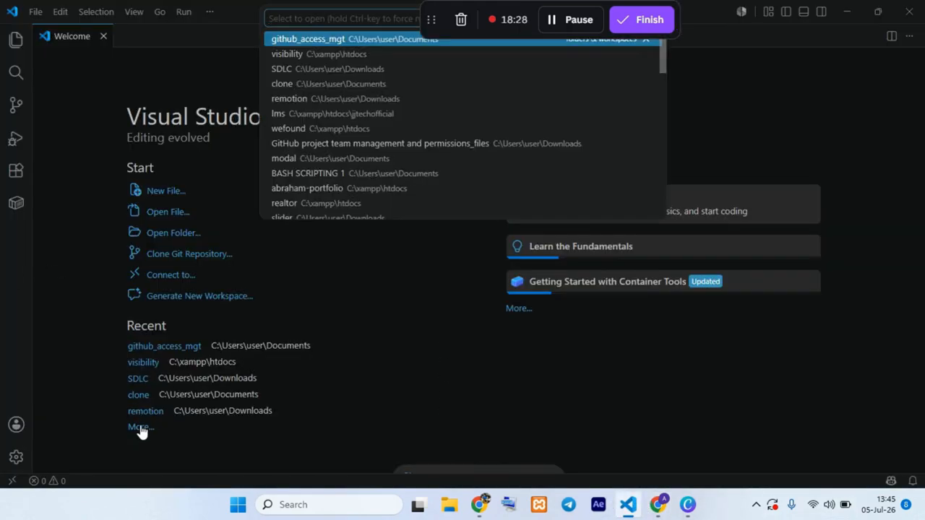
pyautogui.scroll(-1, 344, 136)
pyautogui.scroll(-3, 345, 138)
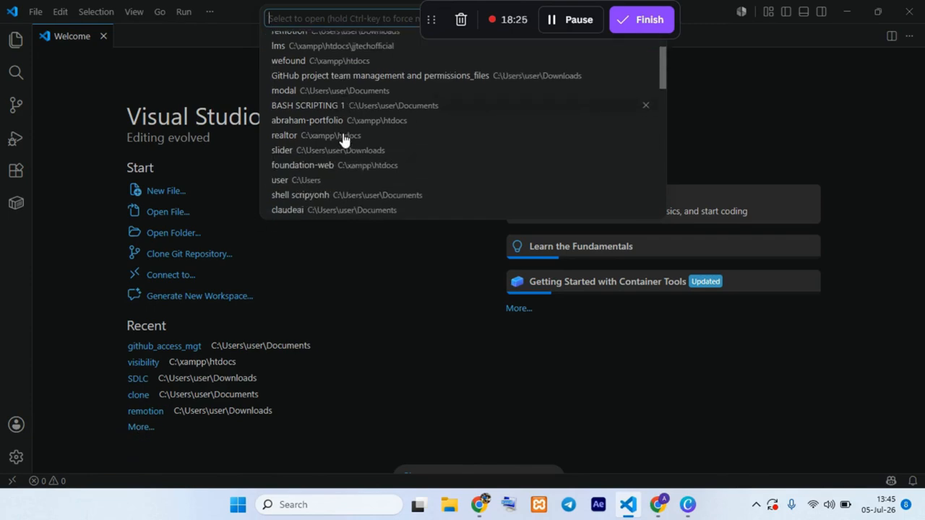
pyautogui.click(280, 120)
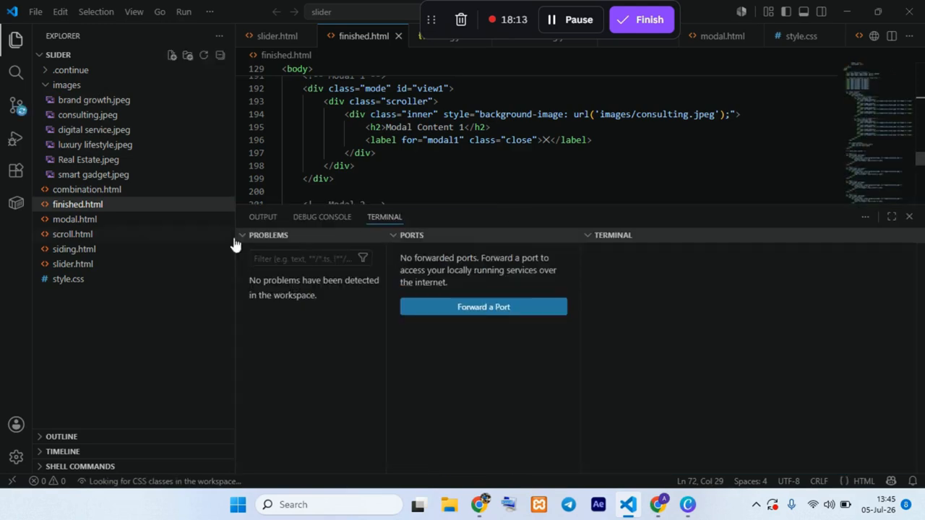
# Step: Collapse the Problems and Ports sections beside the terminal and open a Git Bash terminal in the slider folder
pyautogui.click(258, 235)
pyautogui.click(264, 238)
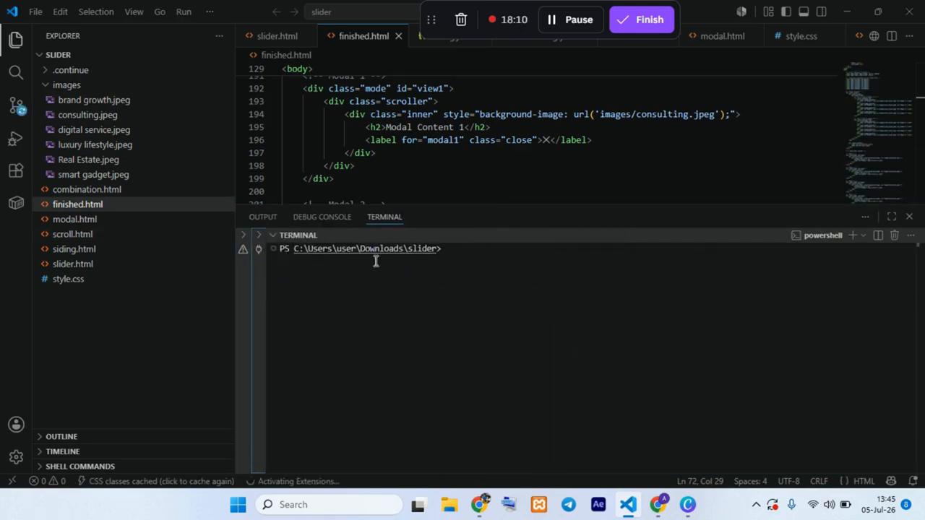
pyautogui.click(867, 241)
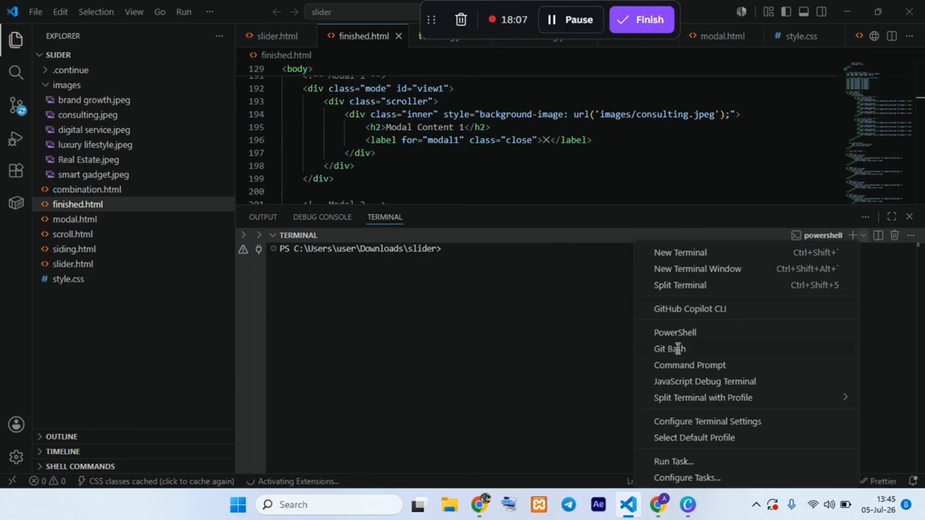
pyautogui.click(673, 349)
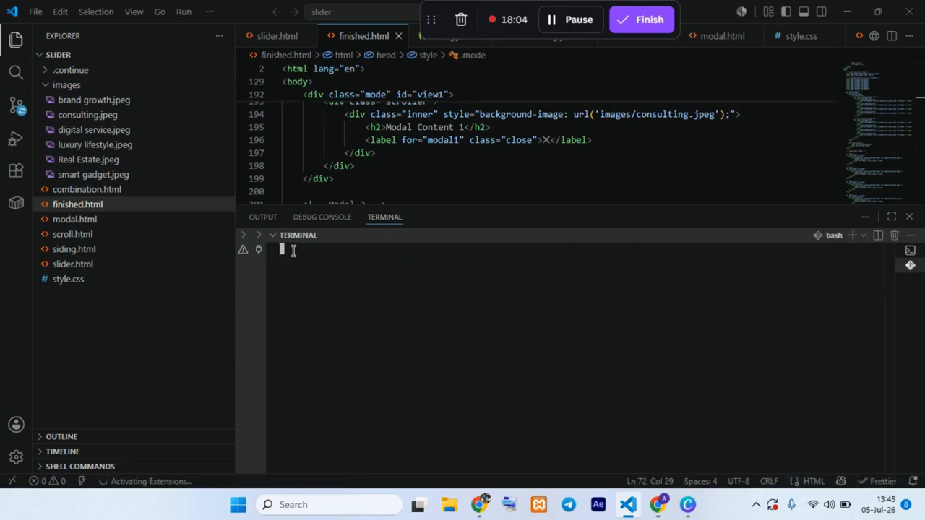
# Step: Copy the git init command from the development-repo page in the browser and run it in the Git Bash terminal
pyautogui.click(666, 510)
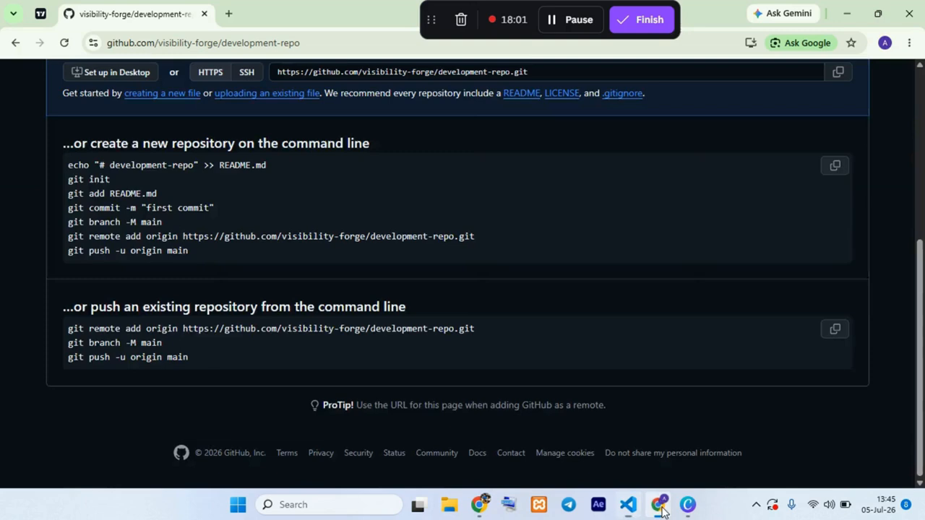
pyautogui.moveTo(123, 186); pyautogui.dragTo(61, 188)
pyautogui.hotkey('ctrl', 'c')
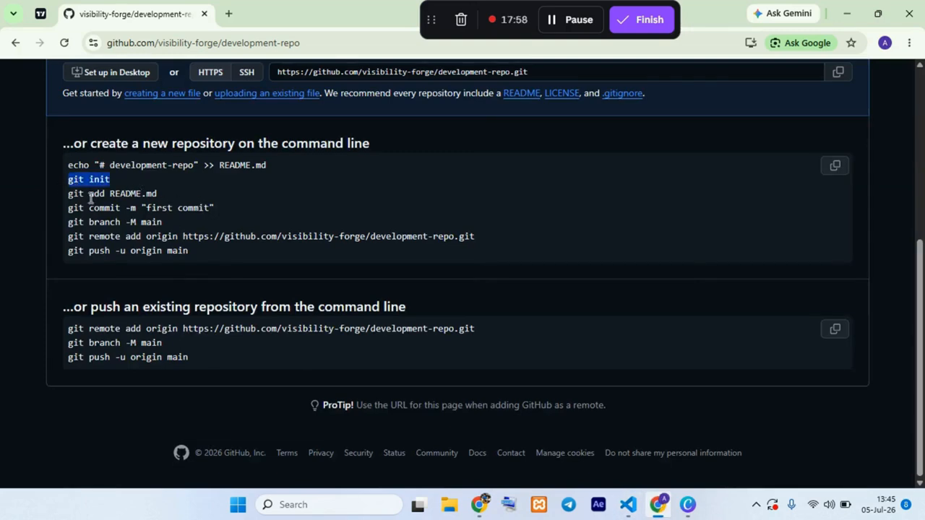
pyautogui.click(629, 504)
pyautogui.hotkey('ctrl', 'v')
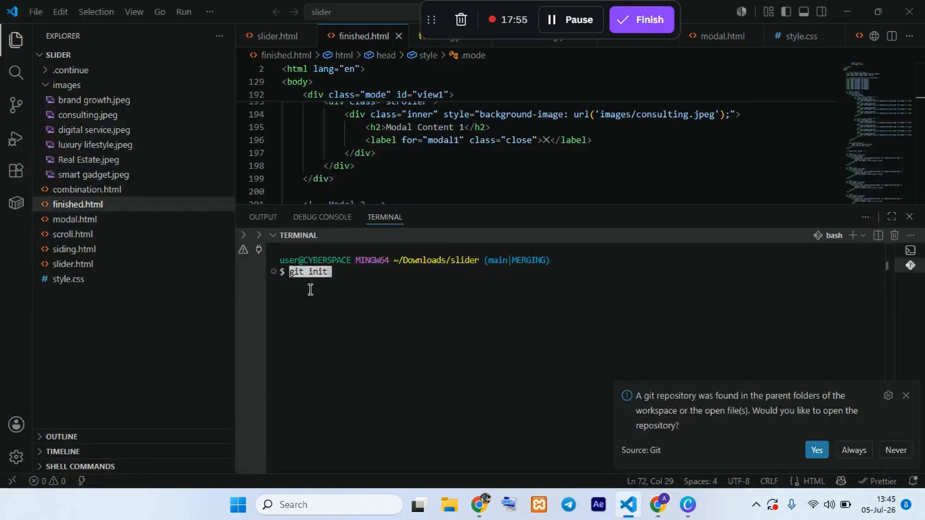
pyautogui.press('Return')
# Step: Stage all files in the slider folder with git add
pyautogui.write('git')
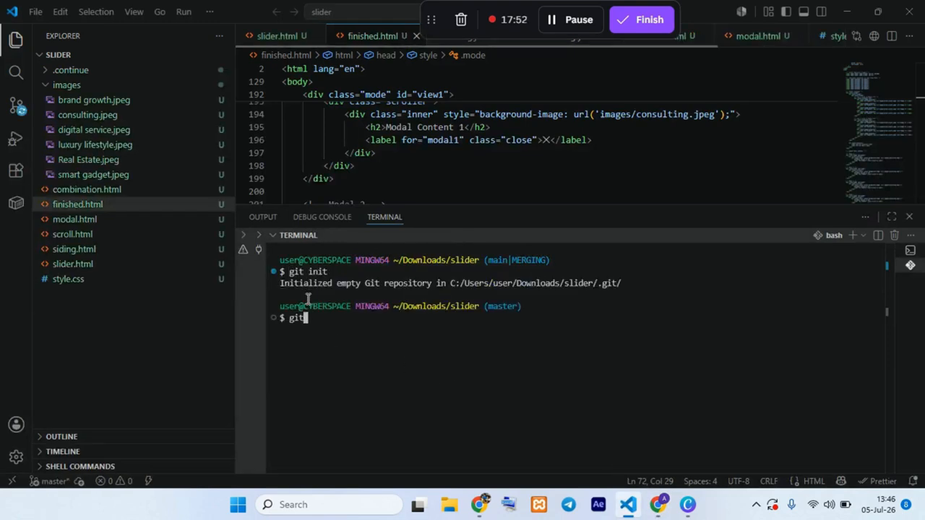
pyautogui.write(' add .')
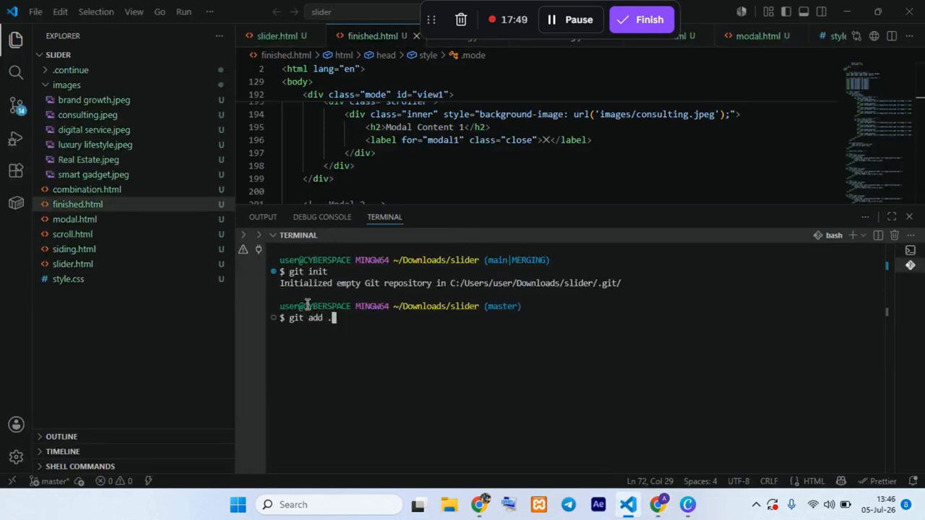
pyautogui.press('Return')
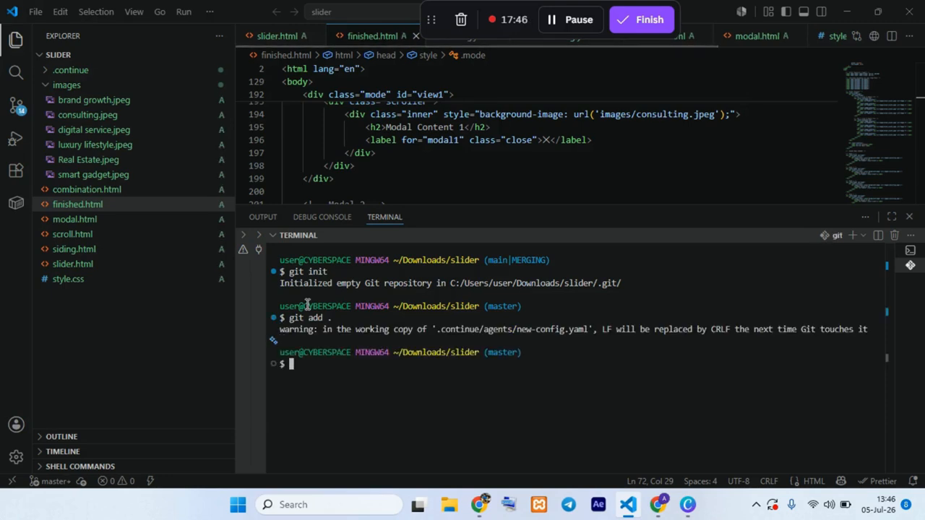
# Step: Commit the staged files with the message "my first push"
pyautogui.write('git co')
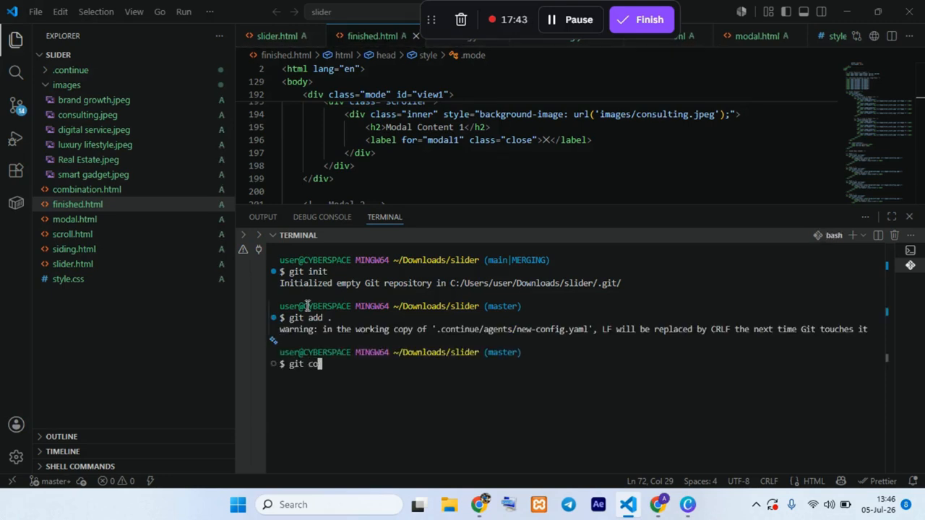
pyautogui.write('mmit -m "my firs')
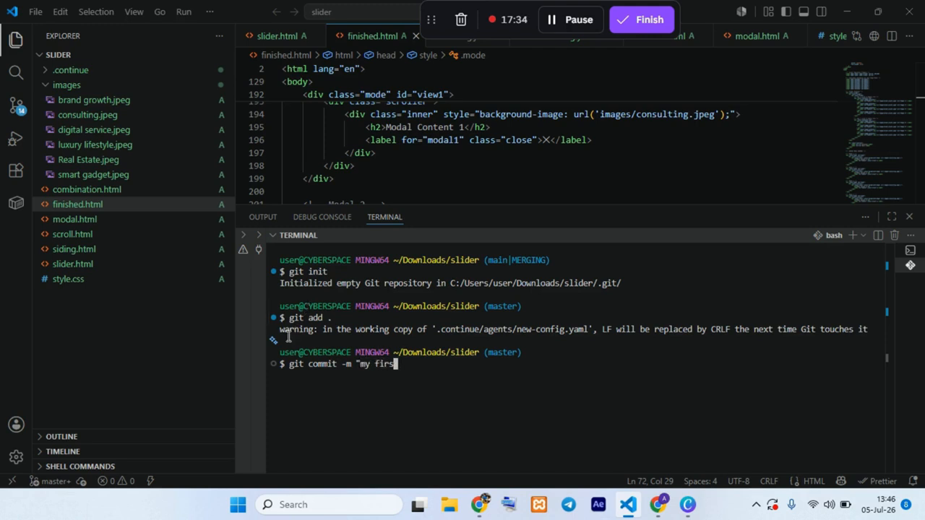
pyautogui.write('t push"')
pyautogui.press('Return')
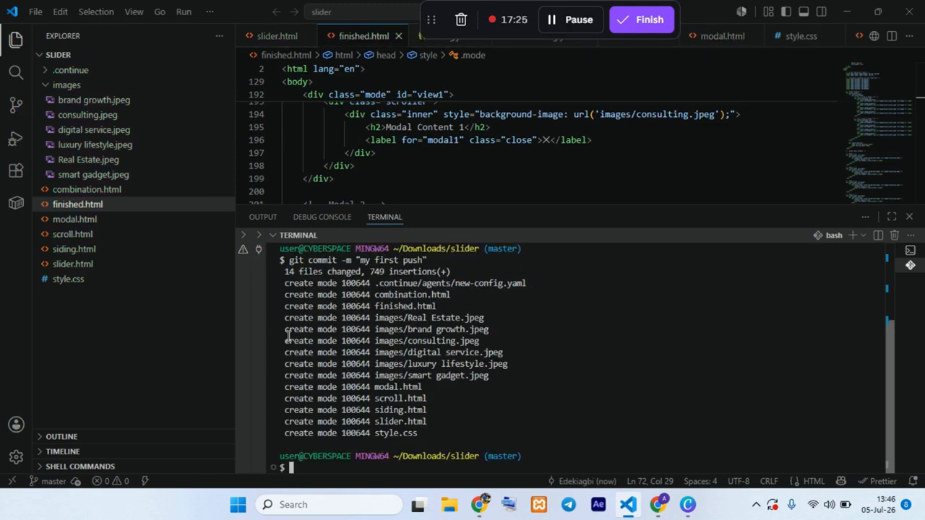
# Step: Rename the current branch to main by running git branch -M main in the slider terminal
pyautogui.write('git bar')
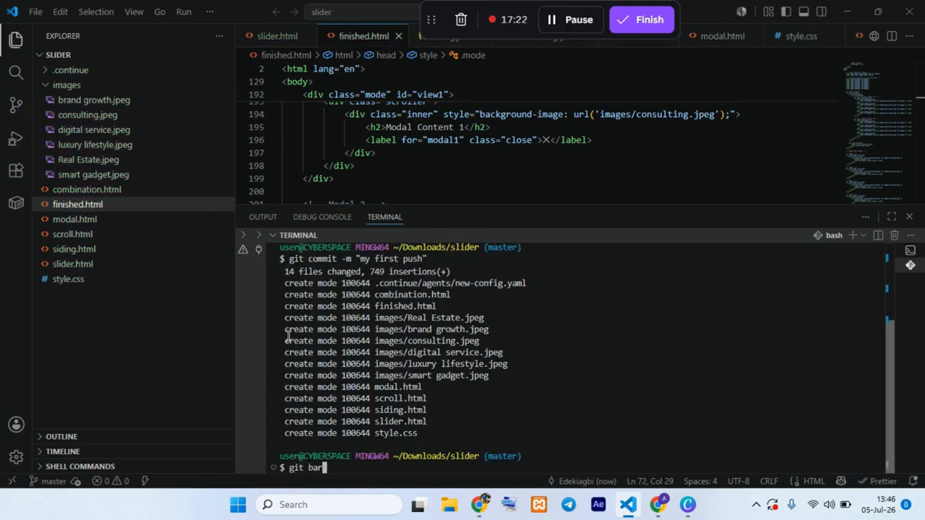
pyautogui.write('a')
pyautogui.press('BackSpace')
pyautogui.press('BackSpace')
pyautogui.press('BackSpace')
pyautogui.write('ranch -M main')
pyautogui.press('Return')
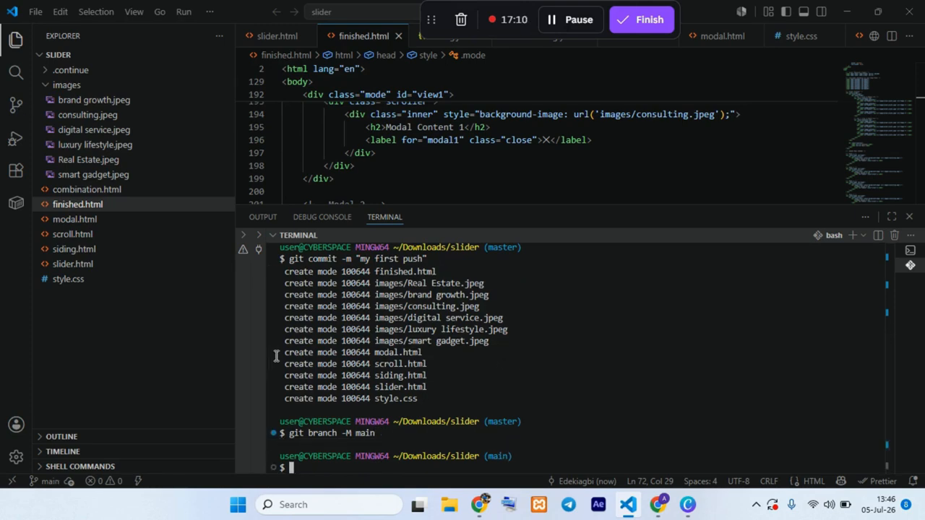
# Step: Copy the git remote add origin command for development-repo from its GitHub page and run it in the VS Code terminal
pyautogui.hotkey('alt', 'Tab')
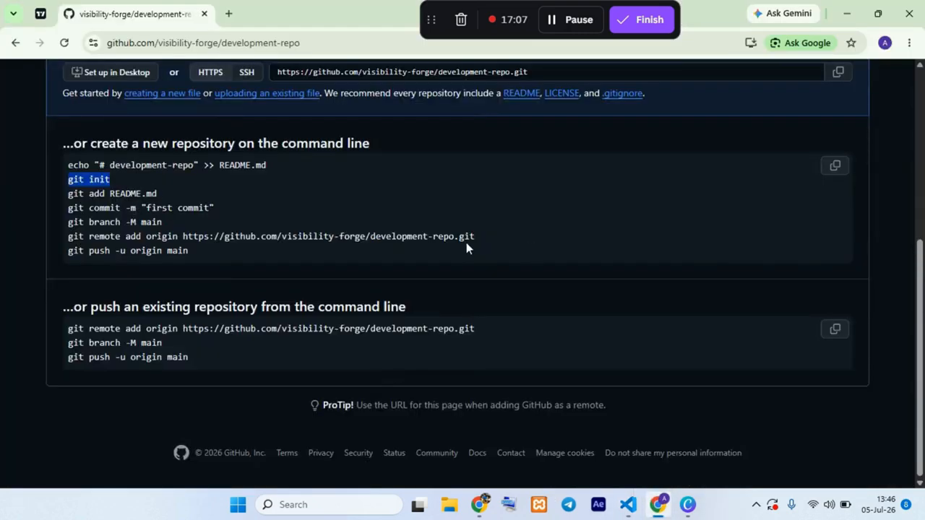
pyautogui.moveTo(466, 246); pyautogui.dragTo(47, 242)
pyautogui.hotkey('ctrl', 'c')
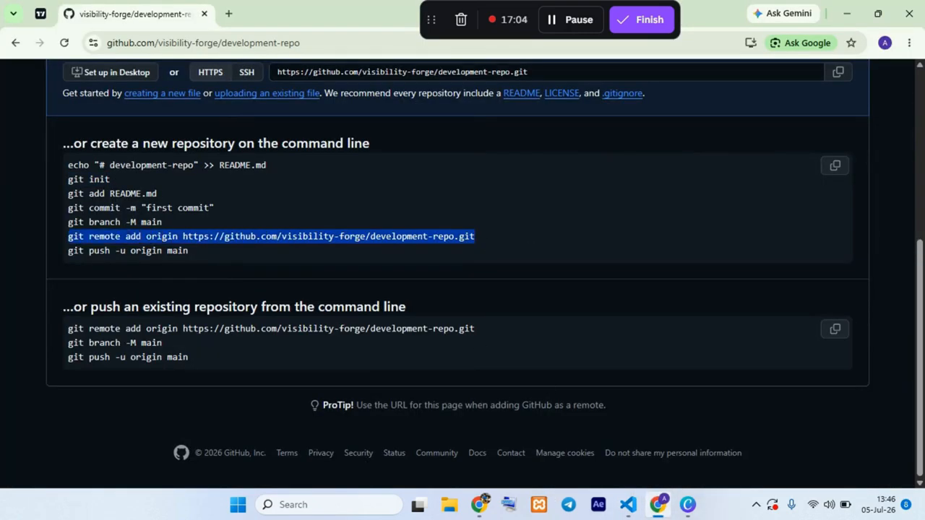
pyautogui.click(628, 505)
pyautogui.rightClick(336, 477)
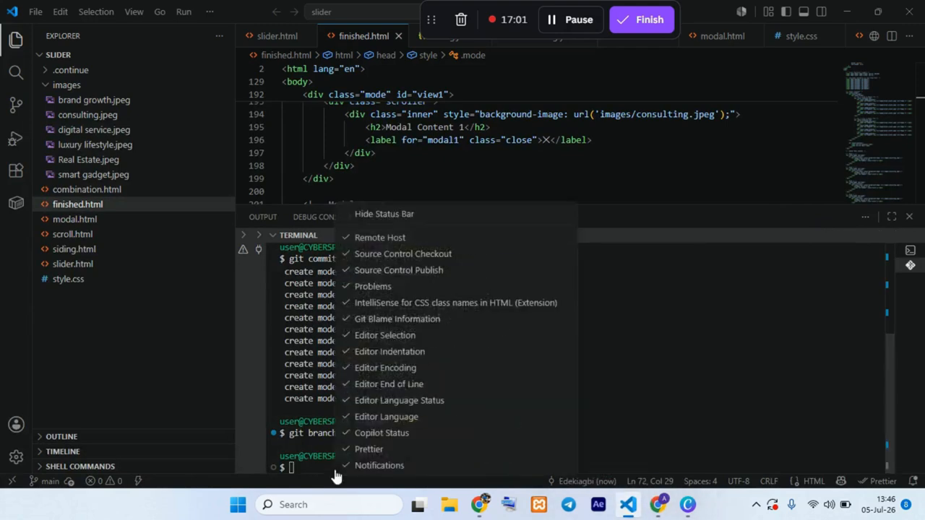
pyautogui.rightClick(304, 465)
pyautogui.rightClick(295, 468)
pyautogui.click(292, 467)
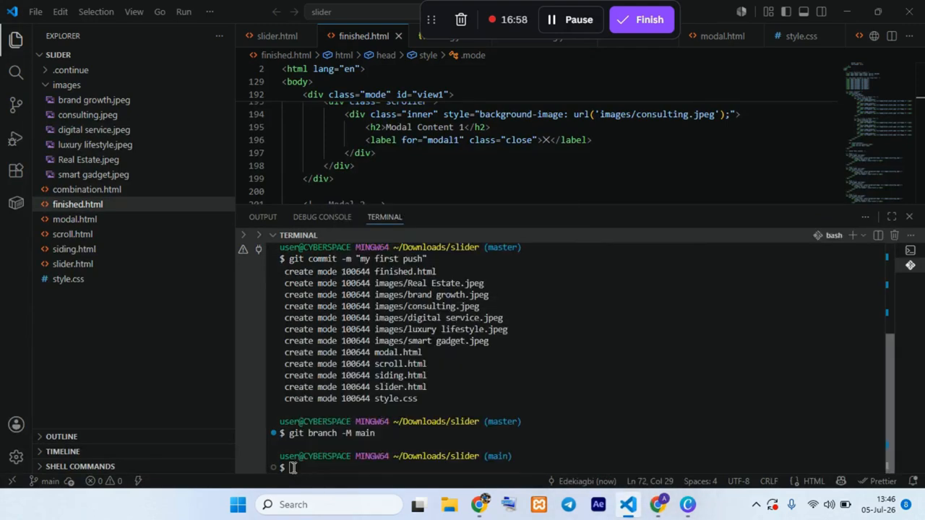
pyautogui.hotkey('ctrl', 'v')
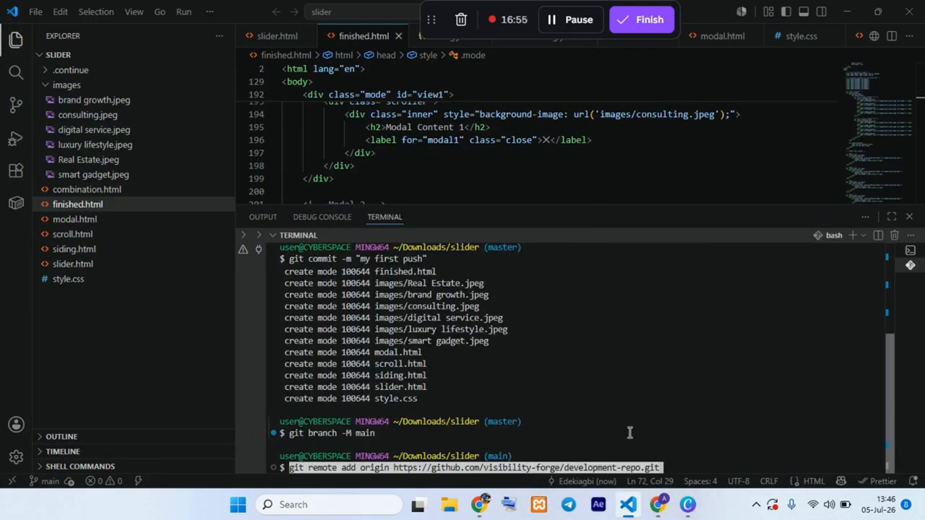
pyautogui.press('Return')
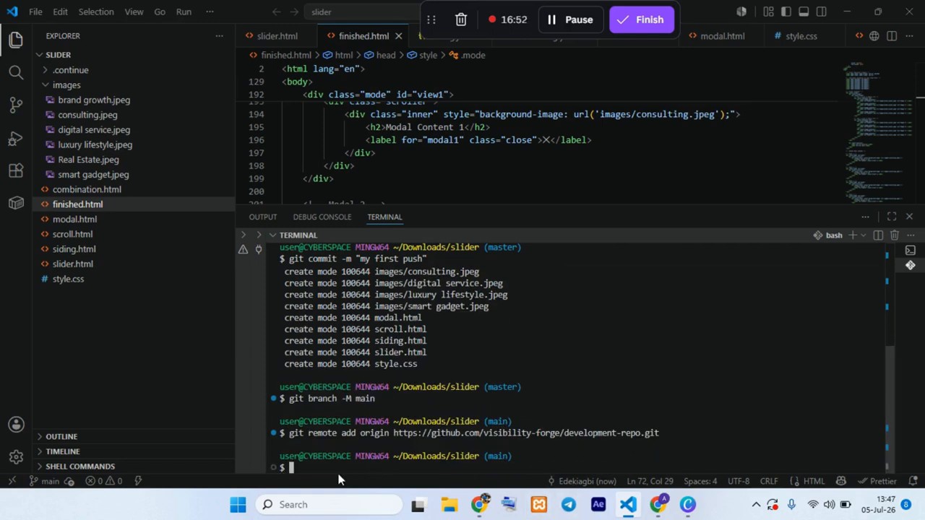
# Step: Push the main branch to the remote with git push origin main
pyautogui.write('git p')
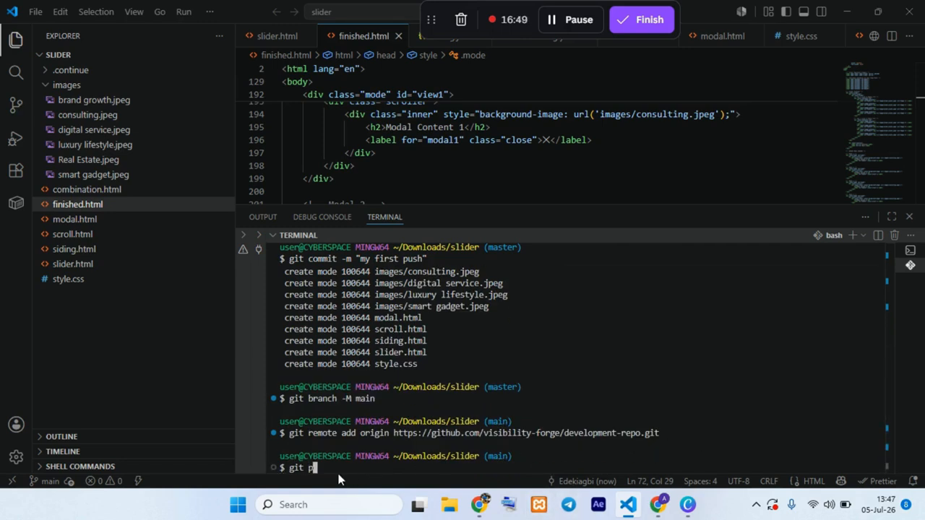
pyautogui.write('ush origin main')
pyautogui.press('Return')
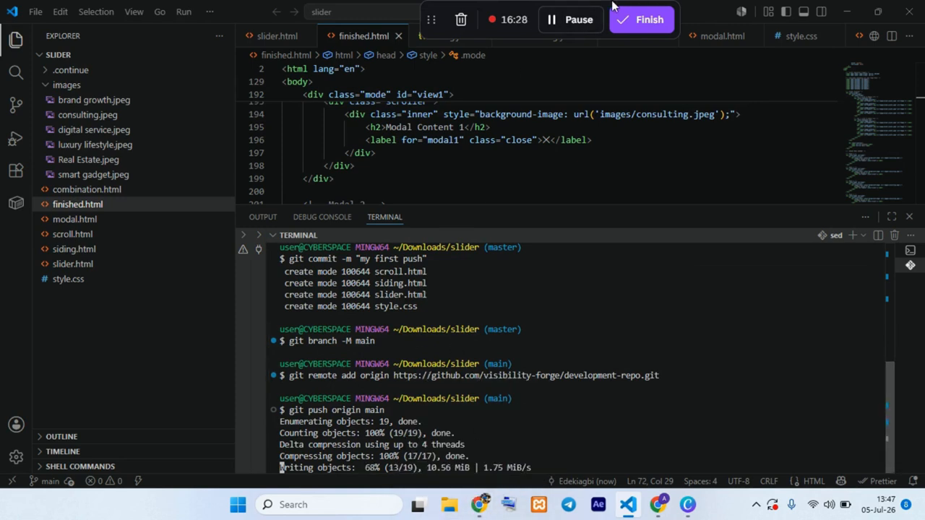
# Step: Switch to the browser, reload the development-repo page and review the pushed files
pyautogui.click(655, 510)
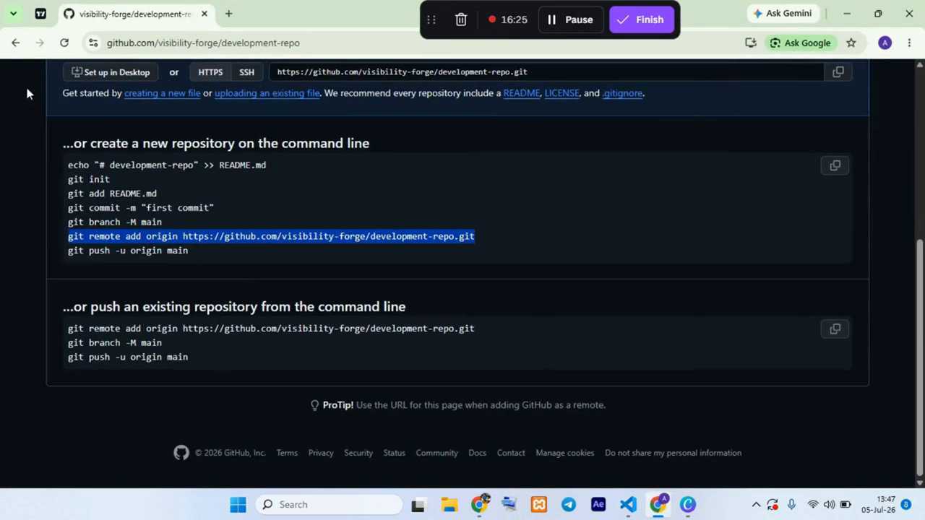
pyautogui.click(63, 43)
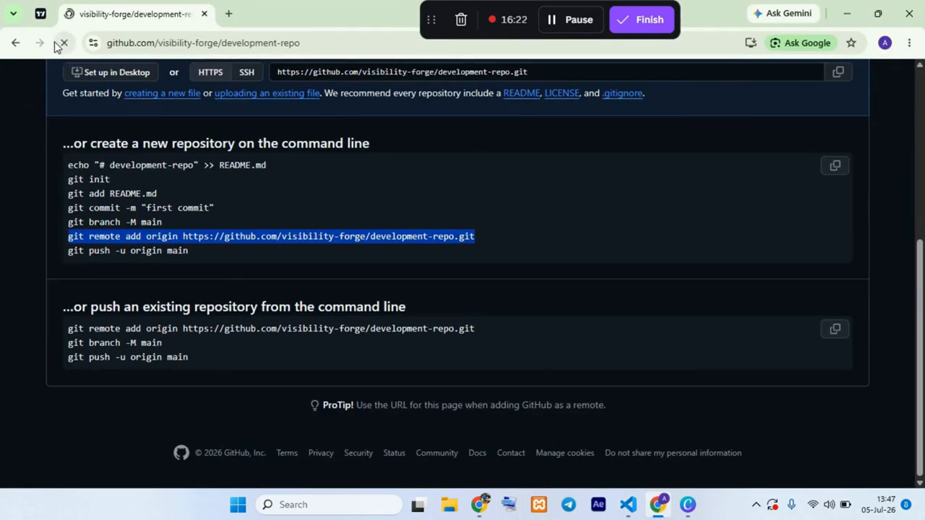
pyautogui.scroll(-2, 119, 292)
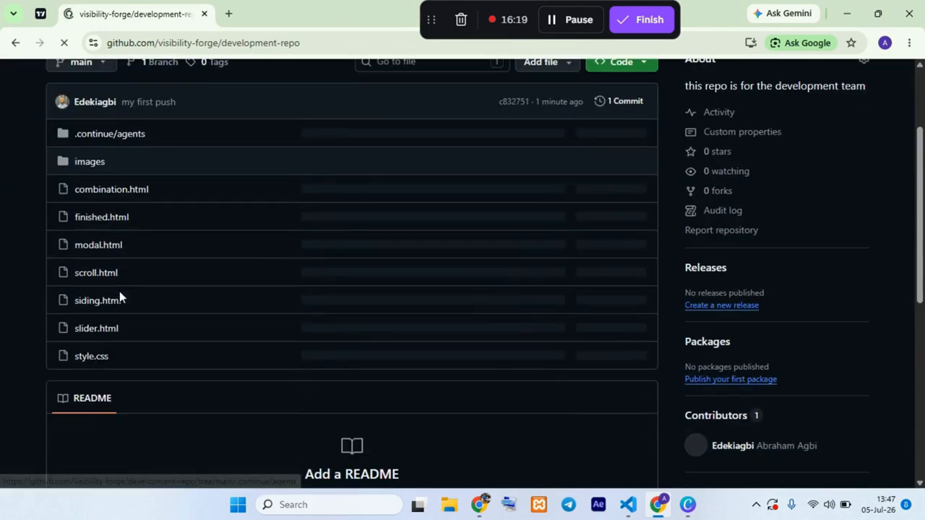
pyautogui.scroll(-3, 132, 387)
pyautogui.scroll(3, 166, 356)
pyautogui.scroll(2, 159, 237)
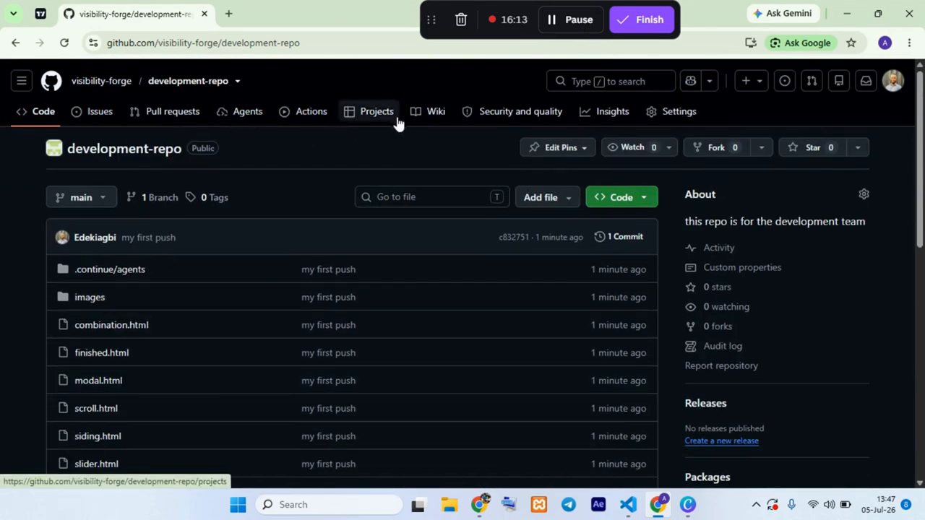
# Step: Start a new repository from the visibility-forge organization's repository list and name it "Devops repo"
pyautogui.click(108, 86)
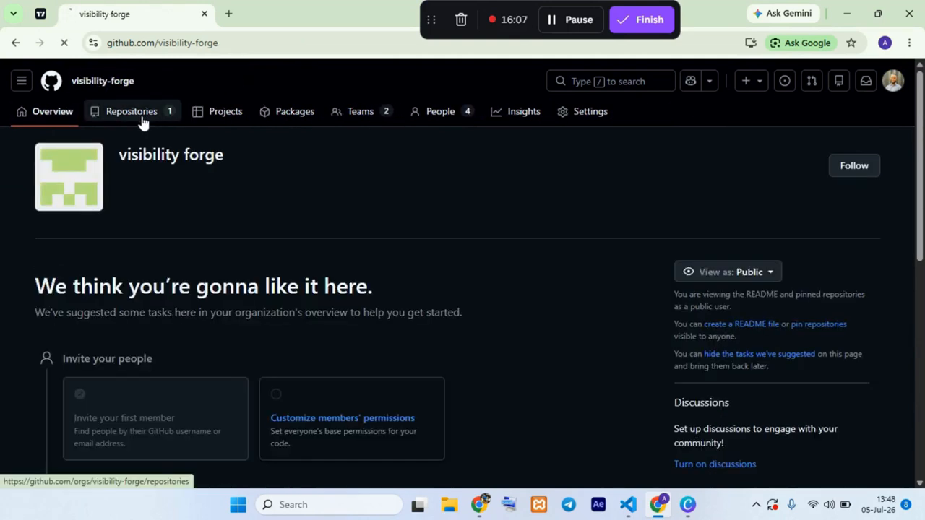
pyautogui.click(142, 118)
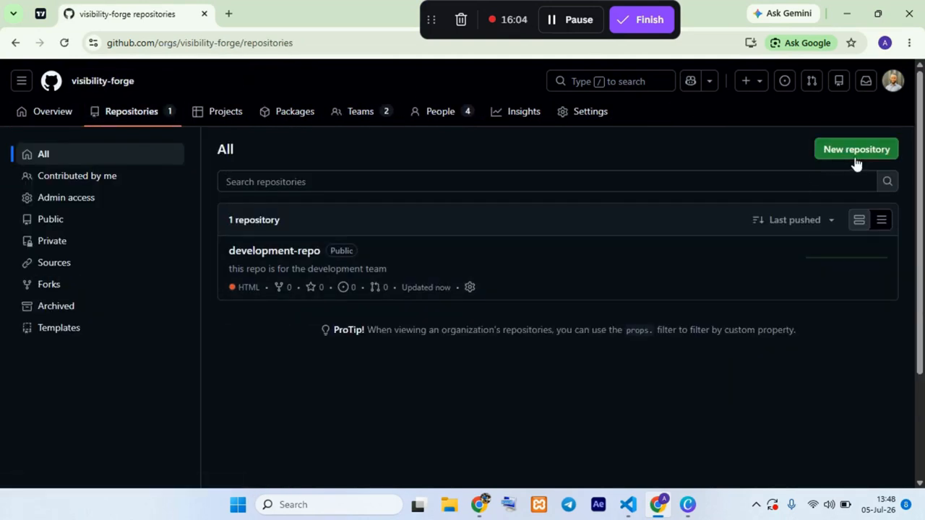
pyautogui.click(858, 159)
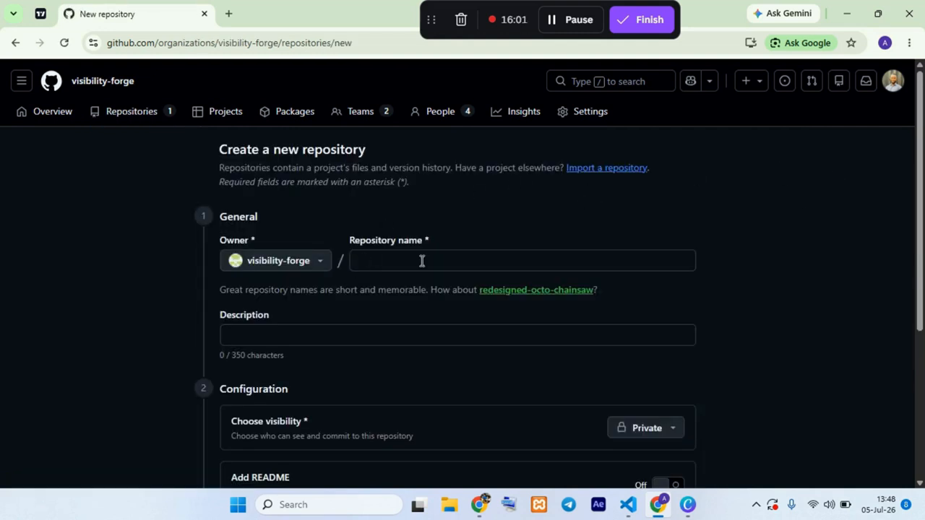
pyautogui.click(422, 262)
pyautogui.write('Devops repo')
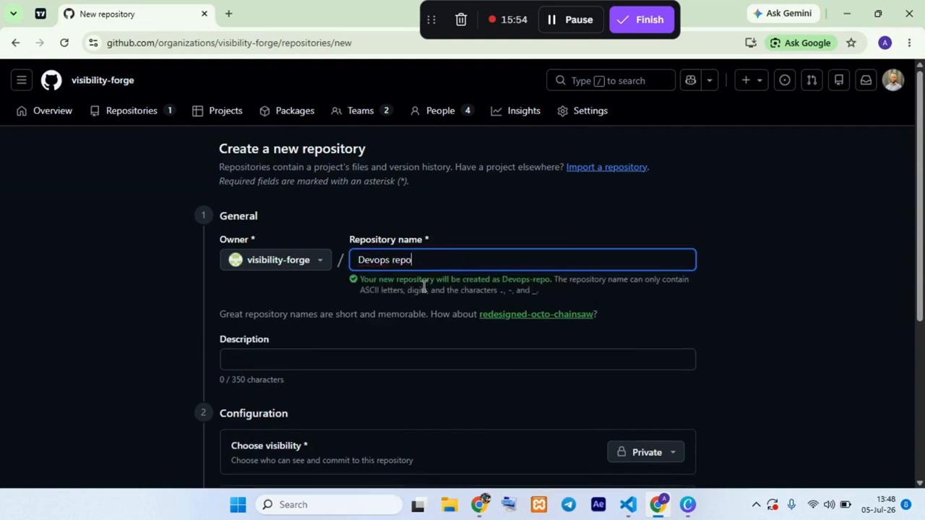
# Step: Enter "this repo is for the devops" as the new repository's description
pyautogui.scroll(-2, 424, 284)
pyautogui.click(351, 224)
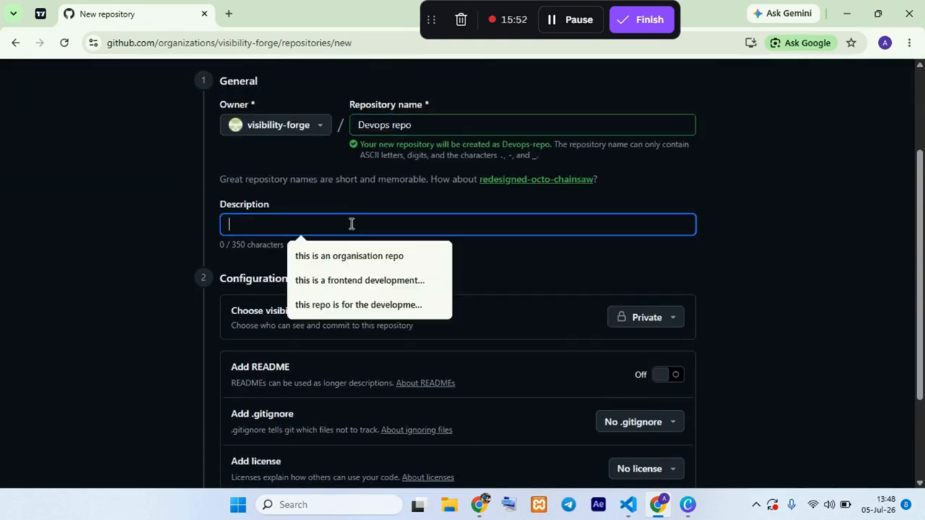
pyautogui.write('this repo')
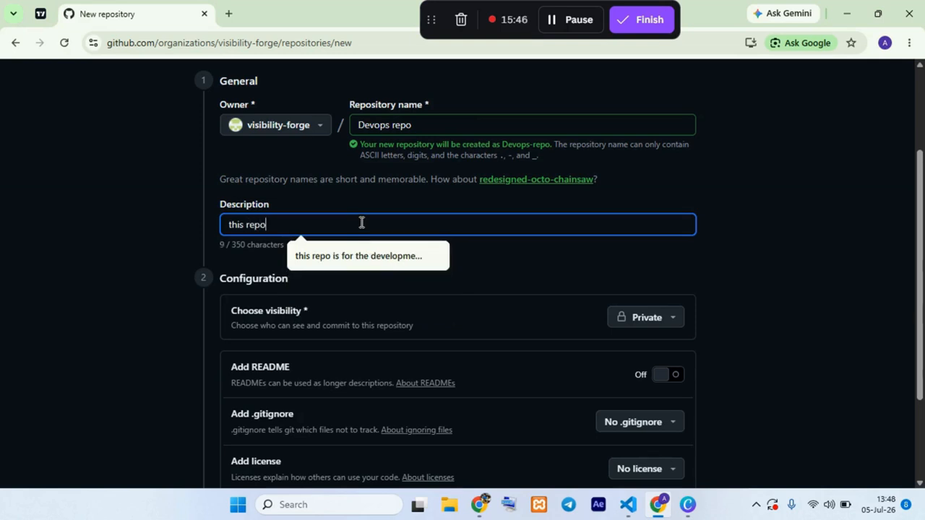
pyautogui.write(' is for the')
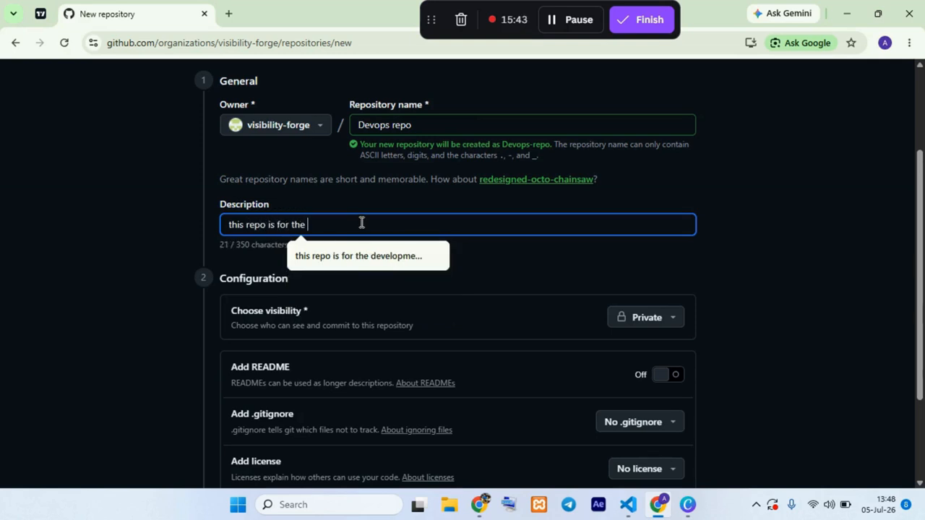
pyautogui.write(' devops')
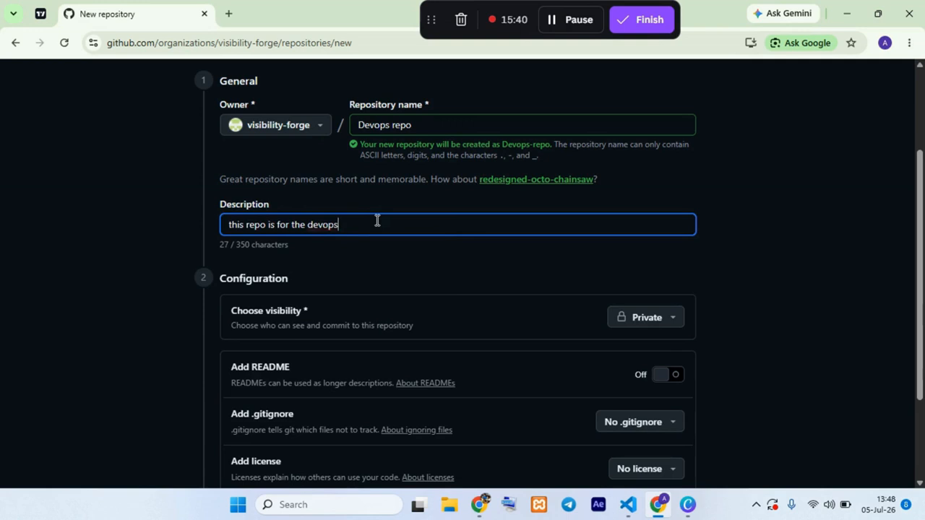
# Step: Set the repository's visibility to Public, create it and show its command-line setup instructions
pyautogui.scroll(-3, 378, 220)
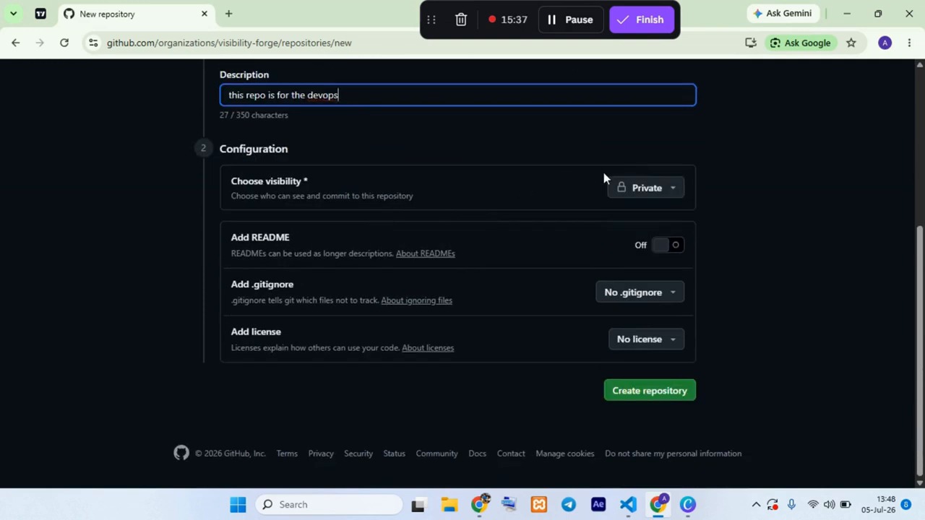
pyautogui.click(658, 188)
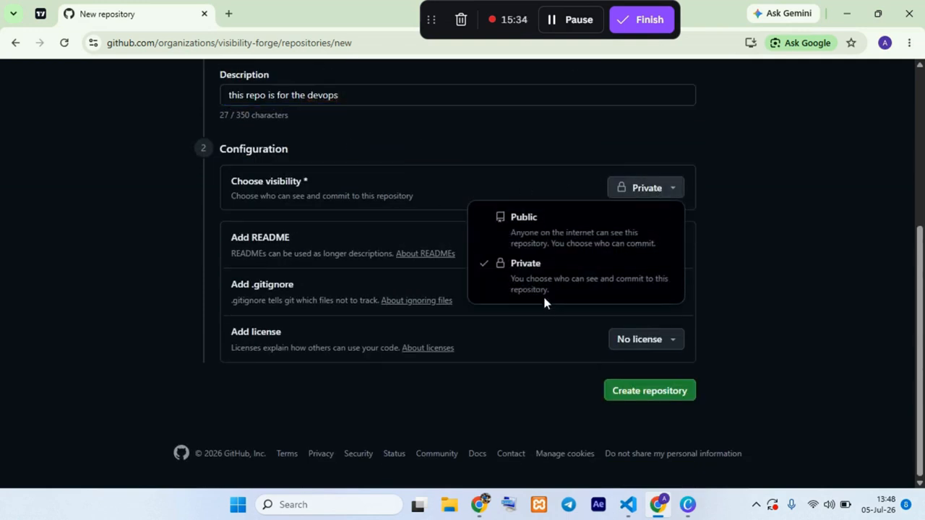
pyautogui.click(516, 218)
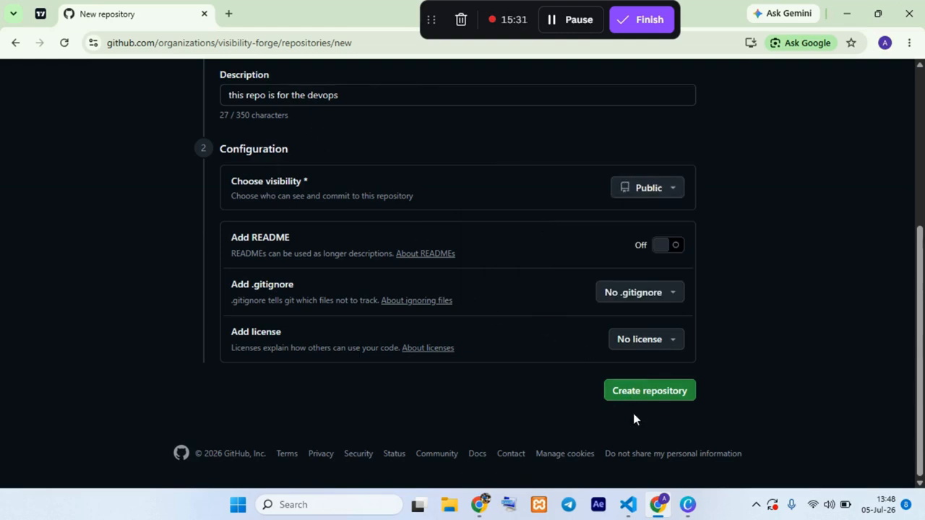
pyautogui.click(621, 389)
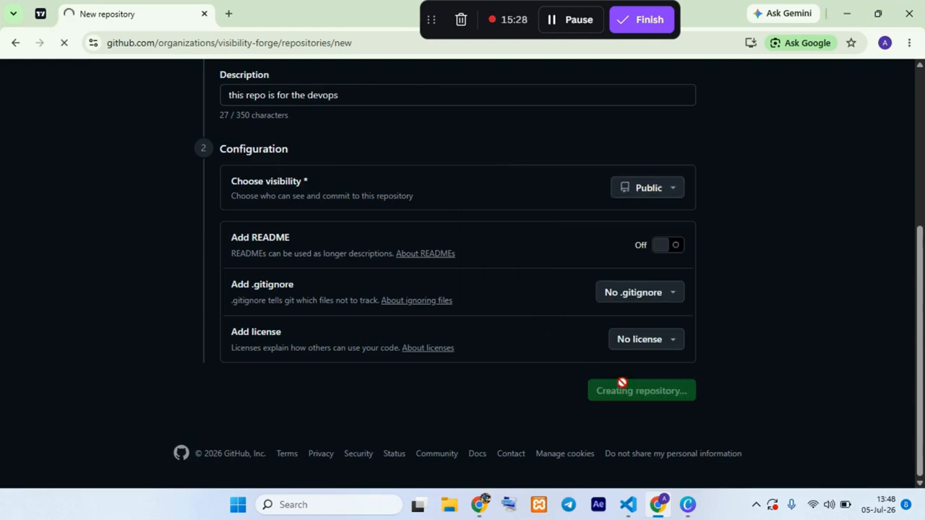
pyautogui.scroll(-3, 335, 295)
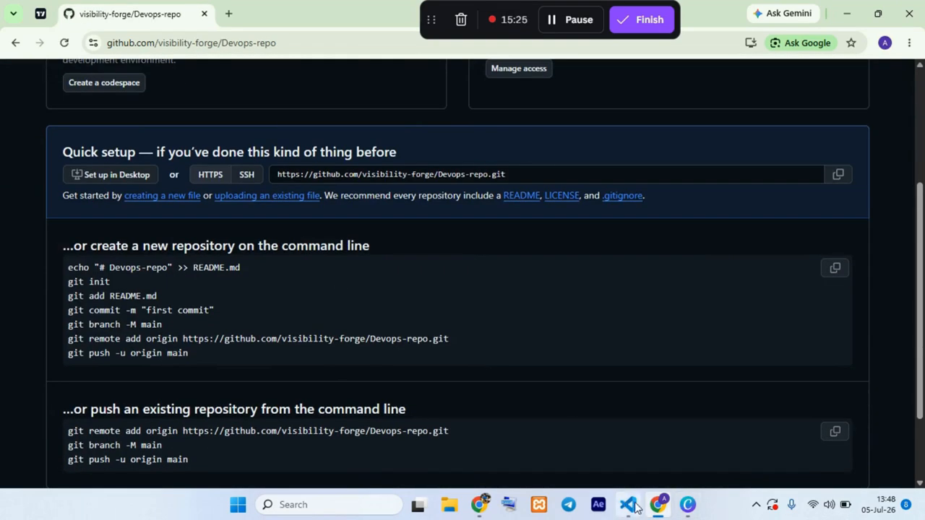
# Step: Switch to VS Code, close the slider folder and open the modal folder from the recent folders
pyautogui.click(628, 505)
pyautogui.click(36, 11)
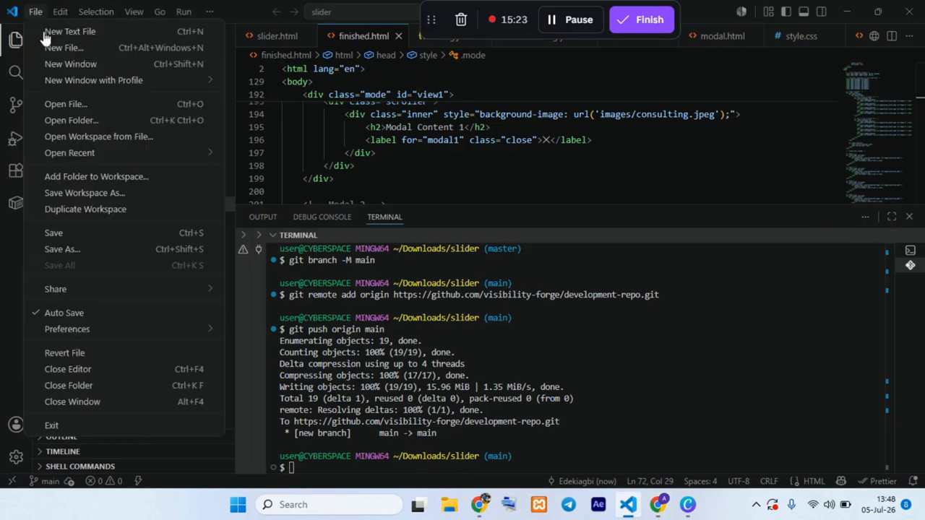
pyautogui.click(76, 385)
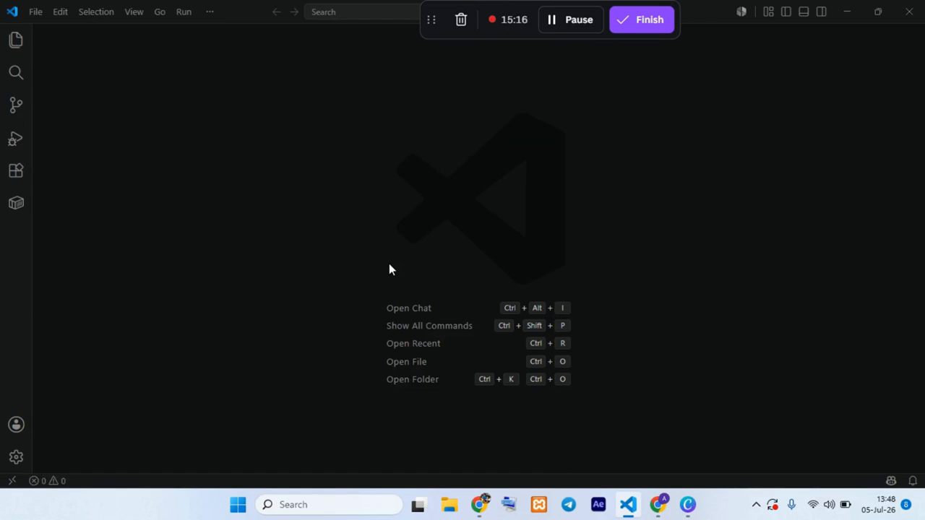
pyautogui.click(132, 424)
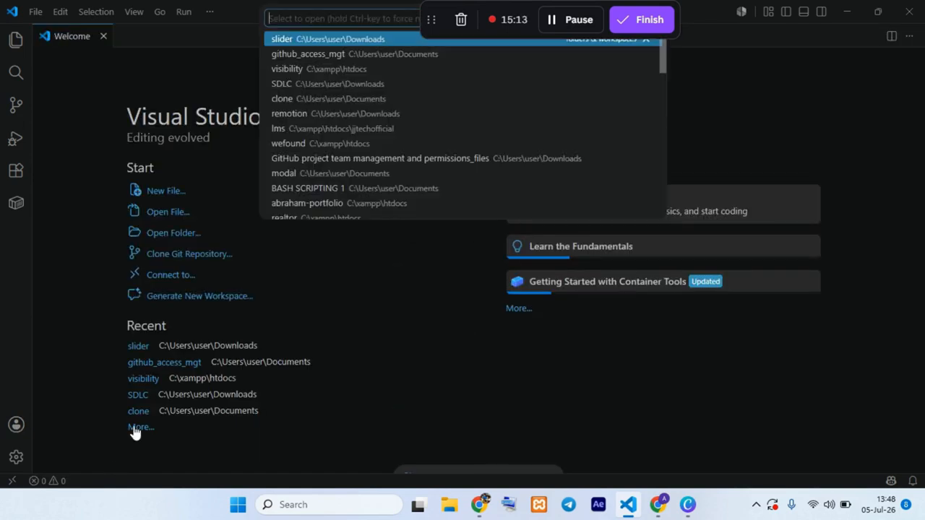
pyautogui.scroll(-1, 303, 137)
pyautogui.click(283, 140)
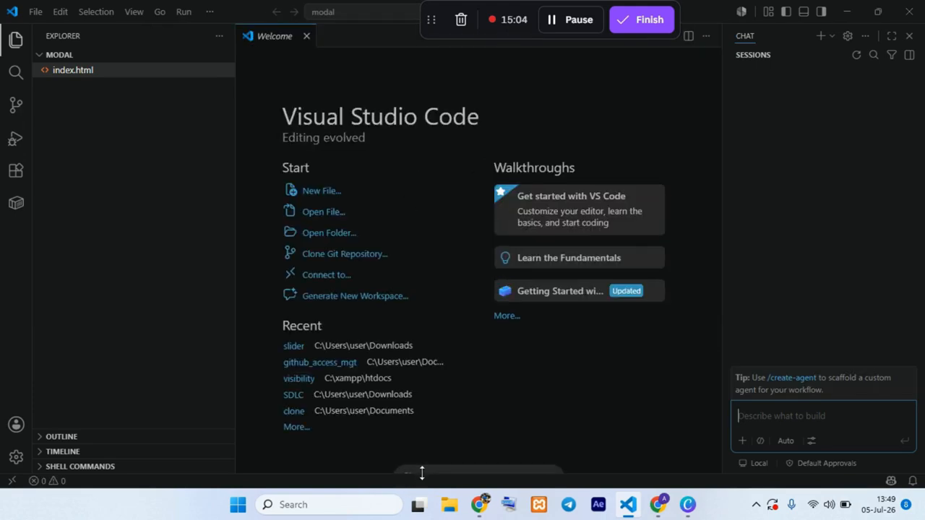
# Step: Reveal and enlarge the terminal area, collapse the Problems and Ports sections, and open a Git Bash terminal in the modal folder
pyautogui.moveTo(421, 470); pyautogui.dragTo(422, 88)
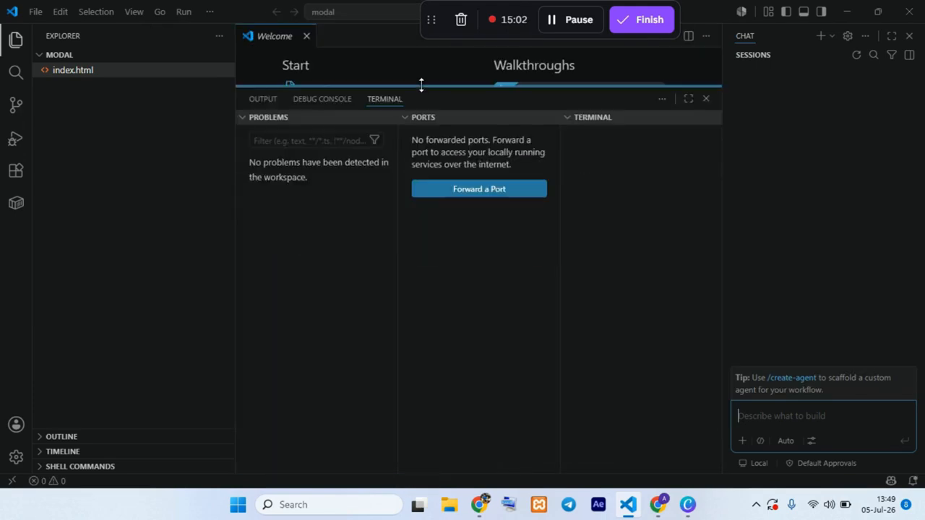
pyautogui.click(258, 117)
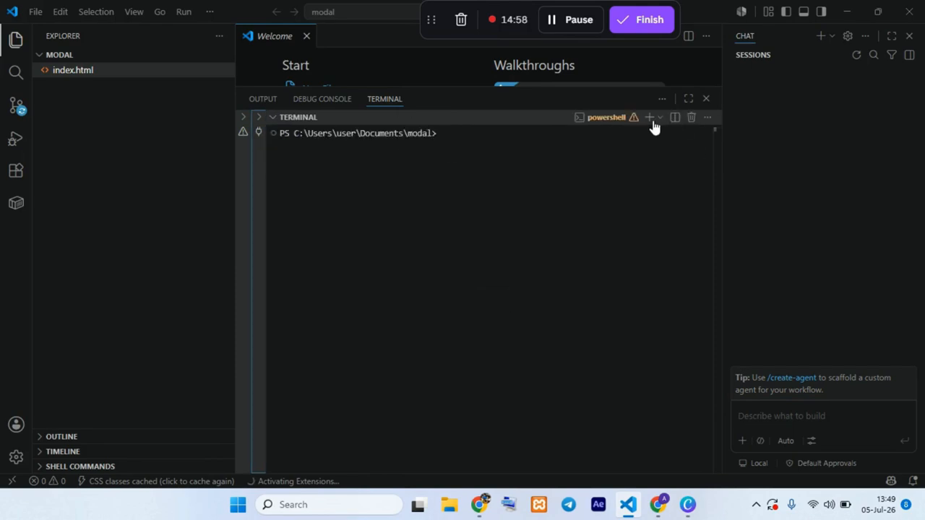
pyautogui.click(659, 117)
pyautogui.click(651, 175)
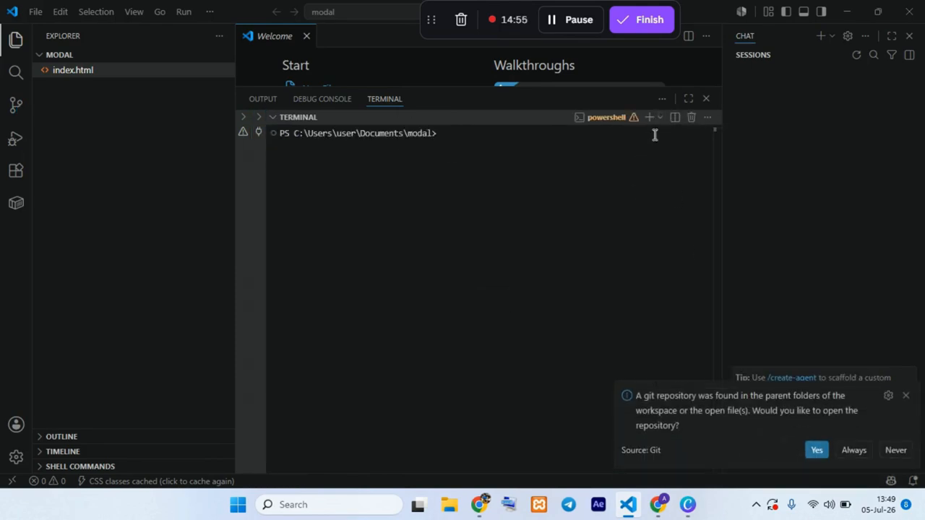
pyautogui.click(658, 121)
pyautogui.click(690, 233)
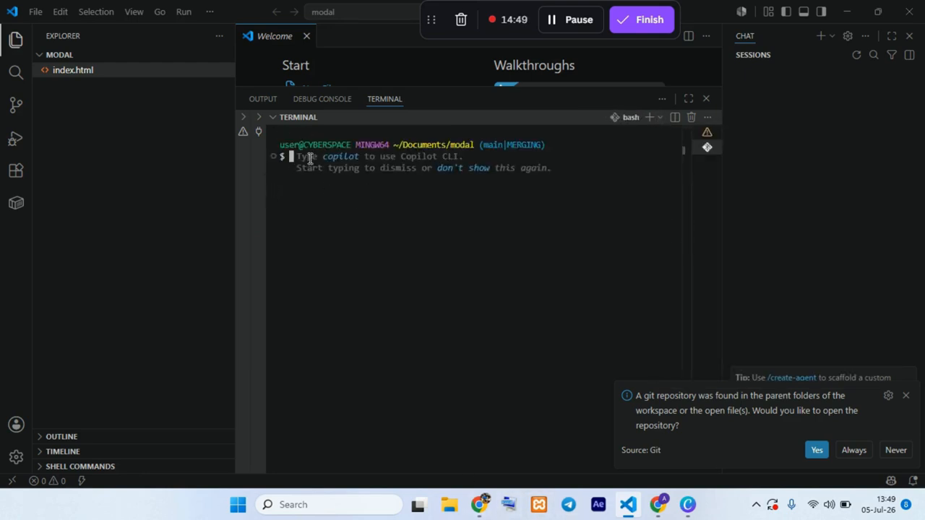
# Step: Initialize a Git repository in the modal folder with git init and stage all files with git add
pyautogui.write('git ba')
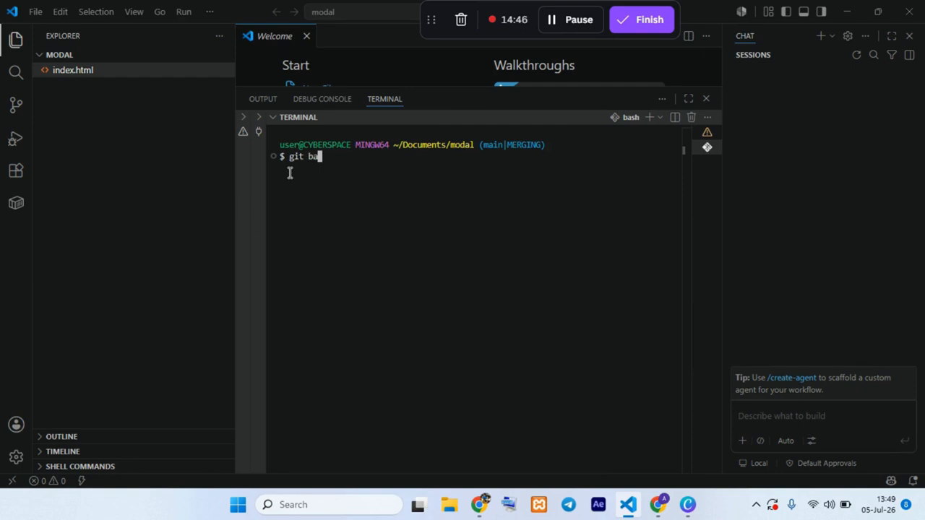
pyautogui.press('BackSpace')
pyautogui.press('BackSpace')
pyautogui.press('BackSpace')
pyautogui.write('ini')
pyautogui.write('git add .')
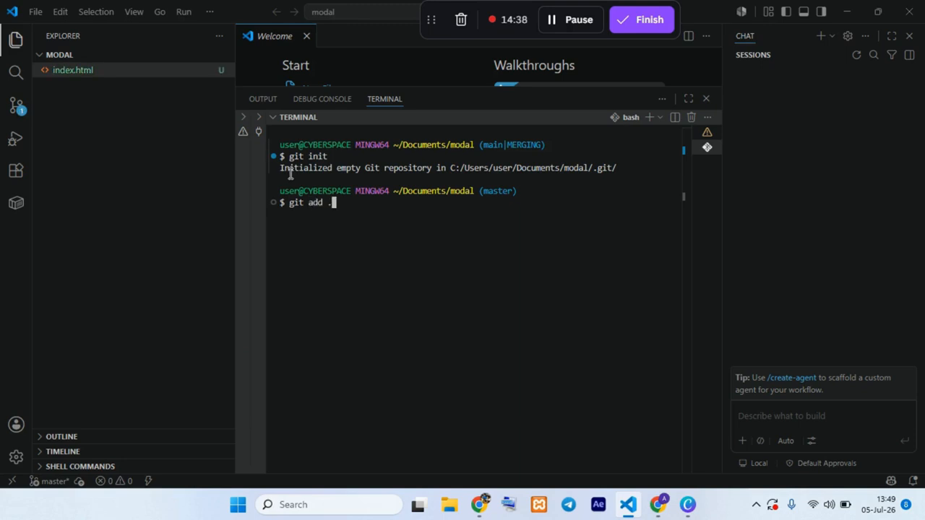
pyautogui.press('Return')
# Step: Commit the staged files with the message "firts push"
pyautogui.write('git co')
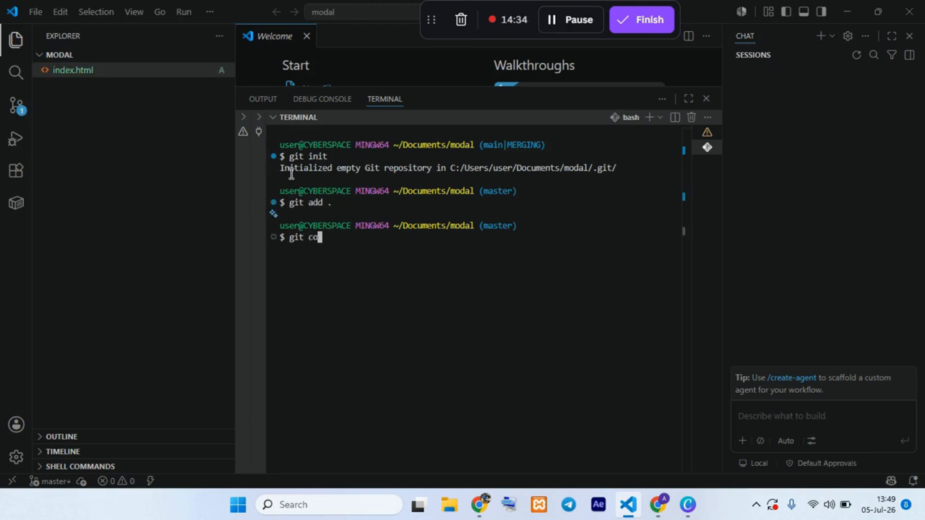
pyautogui.write('mmit -m "firts')
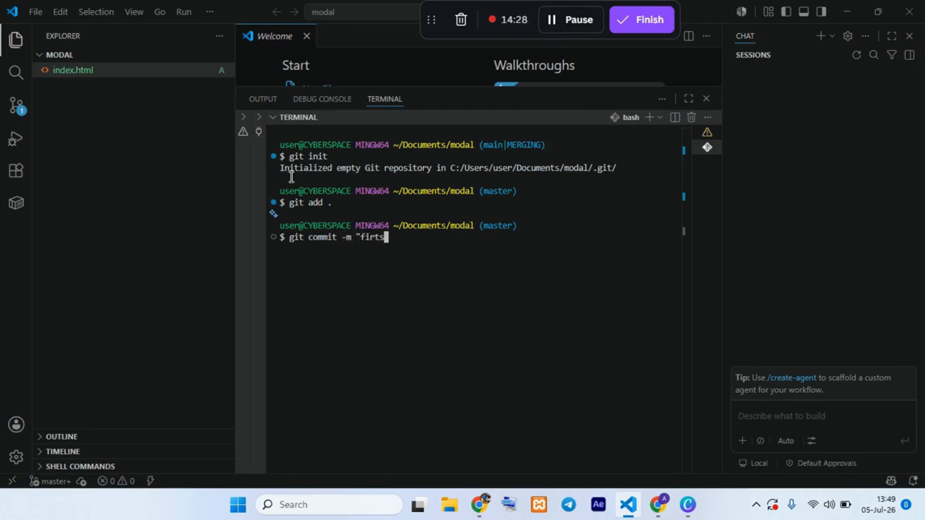
pyautogui.write(' push"')
pyautogui.press('Return')
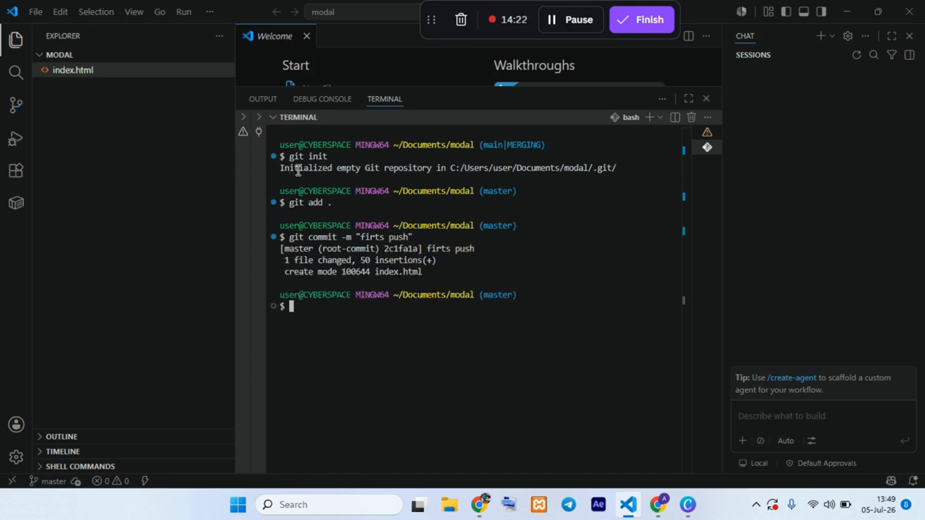
# Step: Rename the current branch to main with git branch -M main
pyautogui.write('git branch -M ')
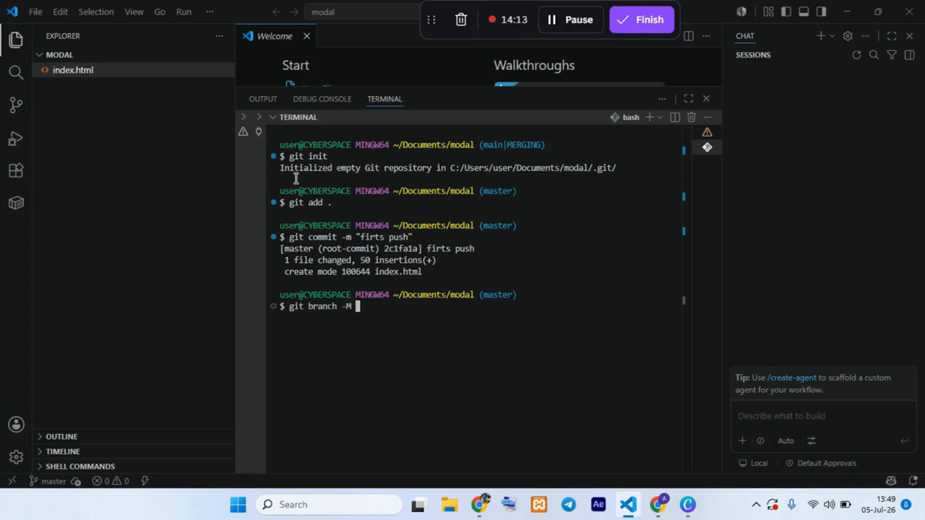
pyautogui.write('main')
pyautogui.press('Return')
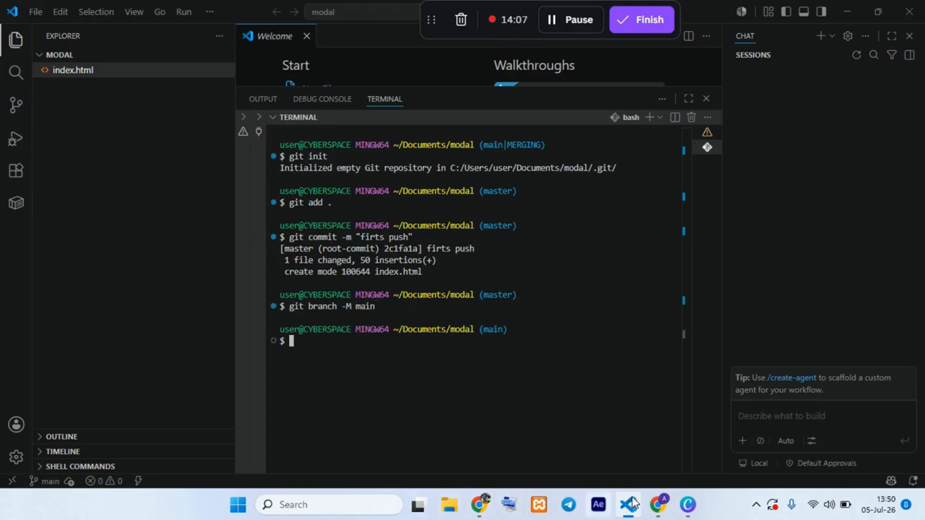
# Step: Copy the git remote add origin command from the Devops-repo page in Chrome and run it in the VS Code terminal
pyautogui.click(656, 504)
pyautogui.moveTo(449, 339); pyautogui.dragTo(62, 344)
pyautogui.hotkey('ctrl', 'c')
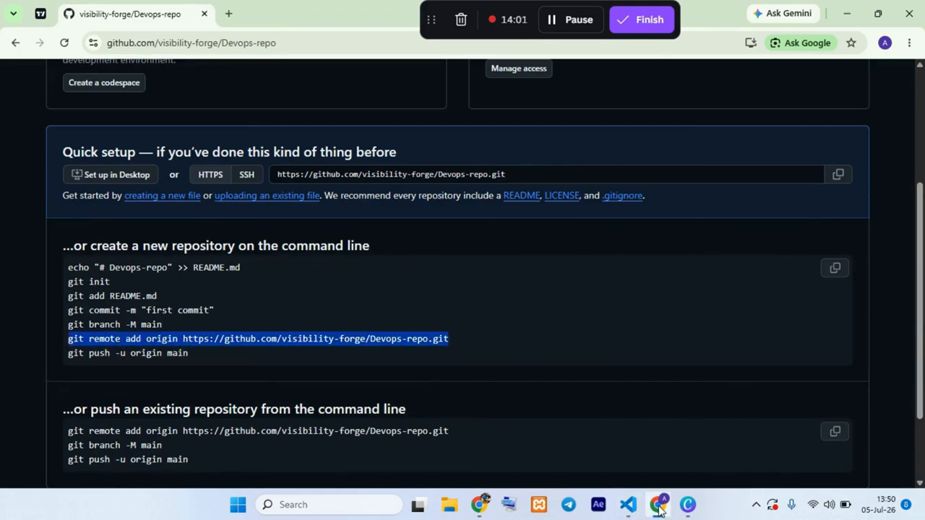
pyautogui.click(628, 505)
pyautogui.hotkey('ctrl', 'v')
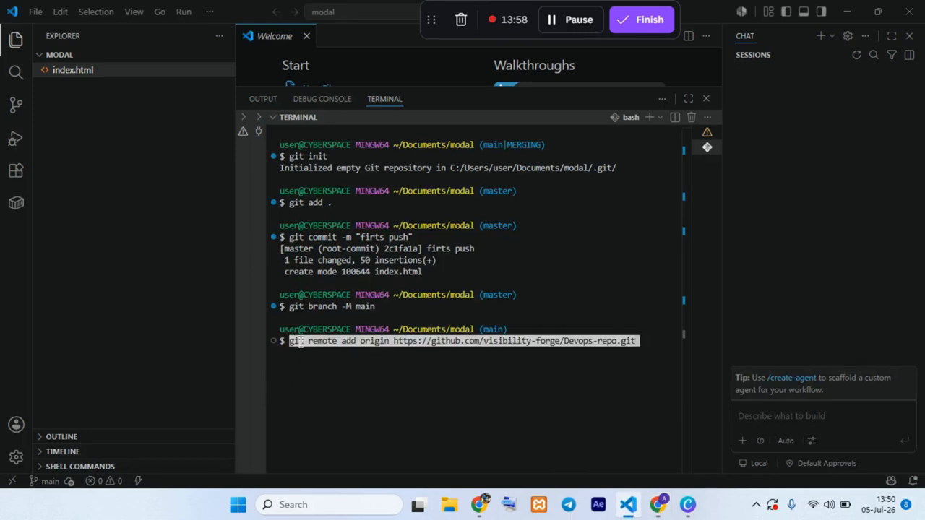
pyautogui.press('Return')
# Step: Push the main branch to the remote with git push origin main
pyautogui.write('git')
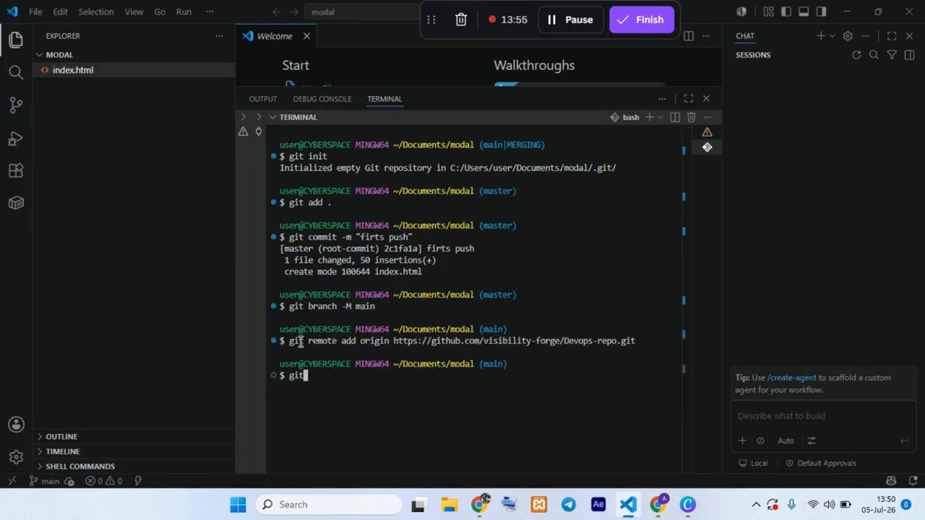
pyautogui.write(' push origin main')
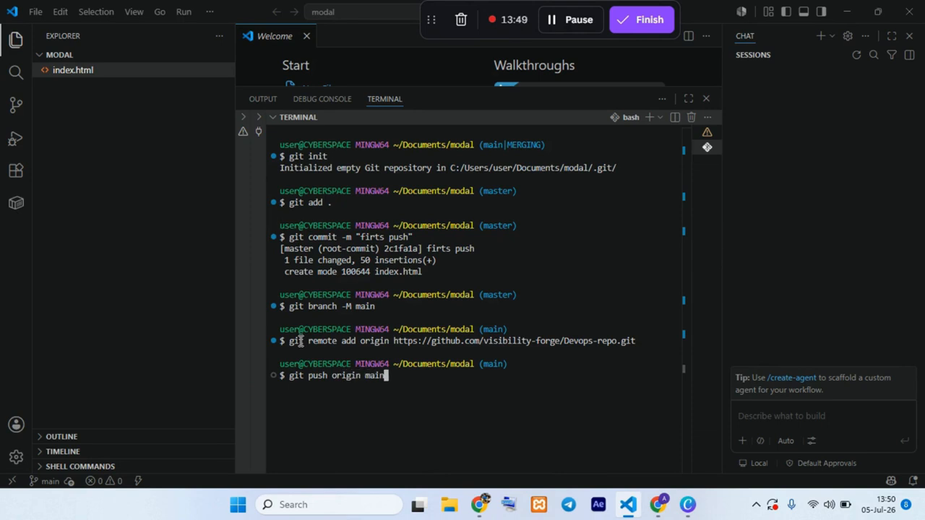
pyautogui.press('Return')
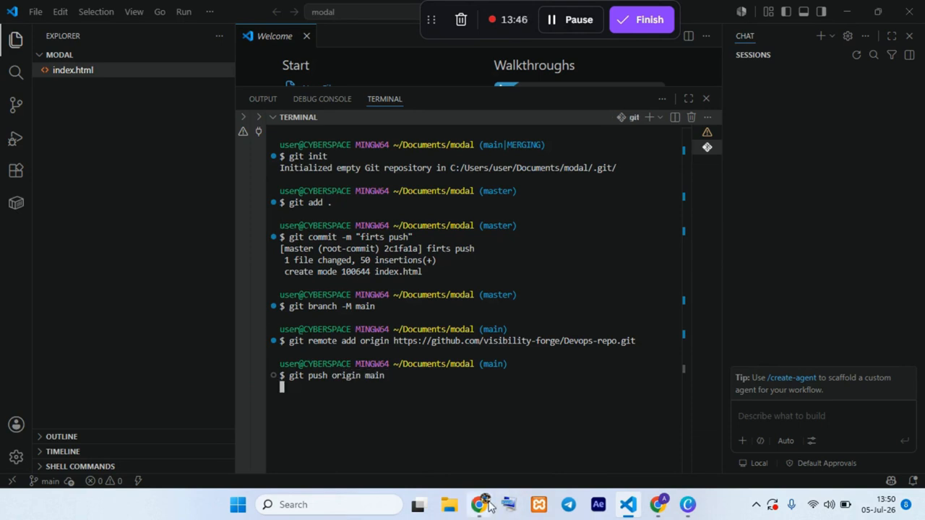
# Step: Switch to Chrome, reload the Devops-repo page and look through the pushed index.html file
pyautogui.click(658, 505)
pyautogui.click(64, 45)
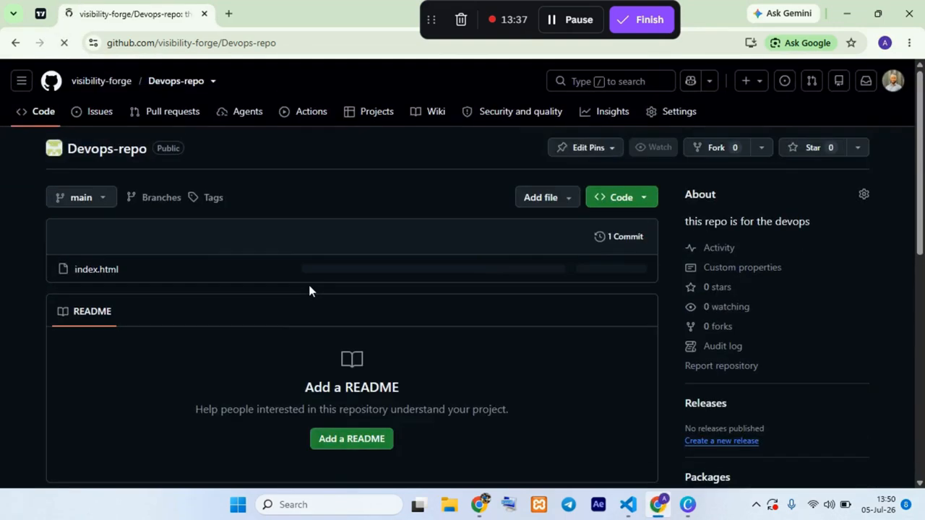
pyautogui.click(96, 269)
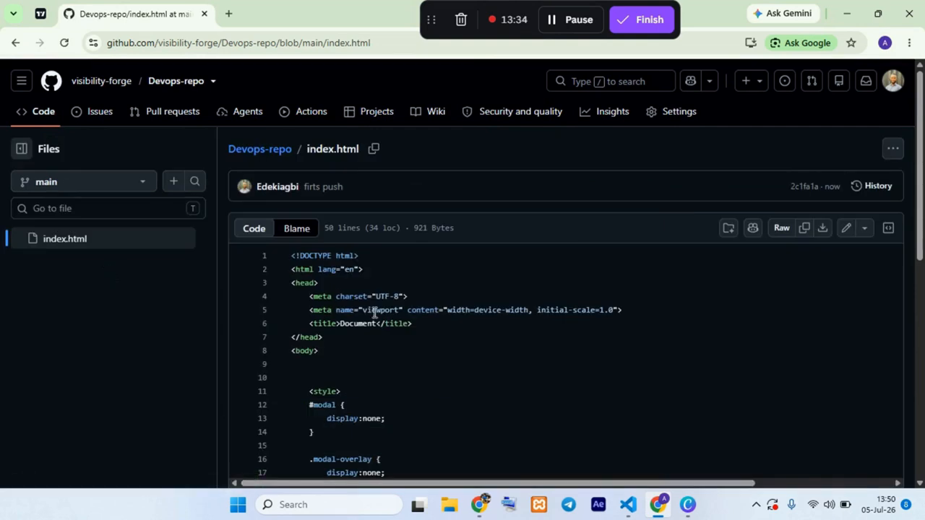
pyautogui.scroll(-5, 394, 361)
pyautogui.scroll(5, 396, 351)
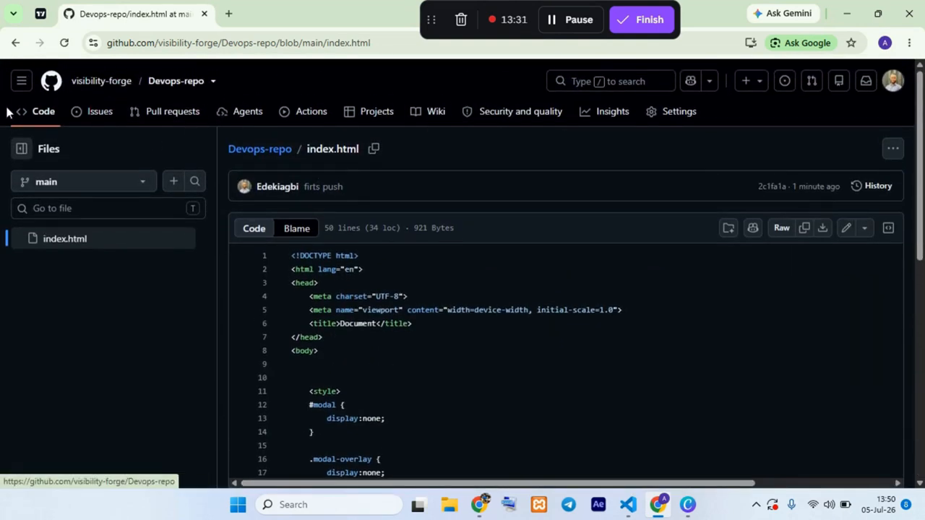
# Step: Open Devops-repo from the visibility-forge repositories list and show its Collaborators and teams access settings
pyautogui.click(99, 83)
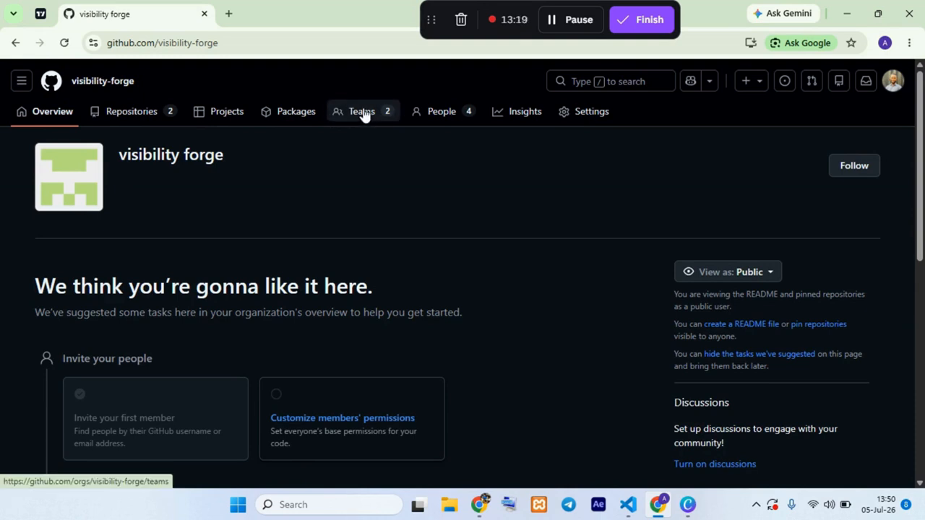
pyautogui.click(132, 107)
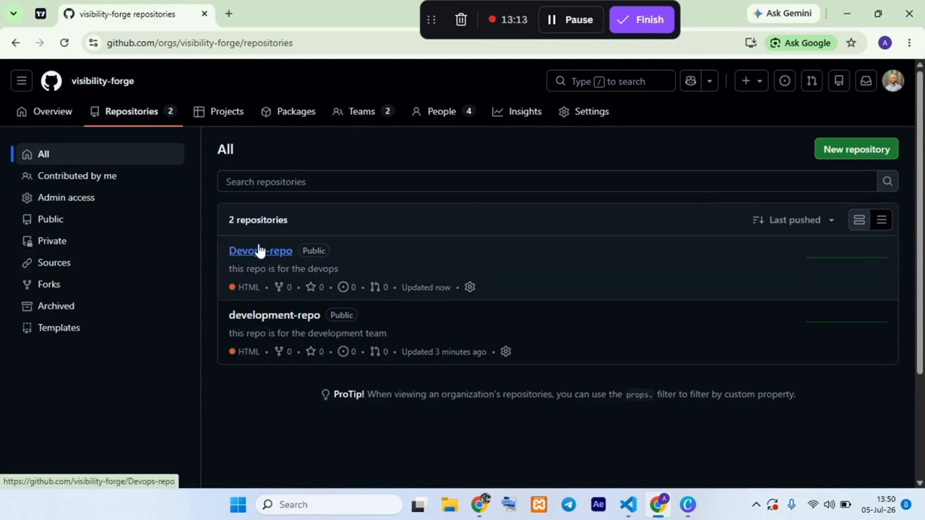
pyautogui.click(258, 252)
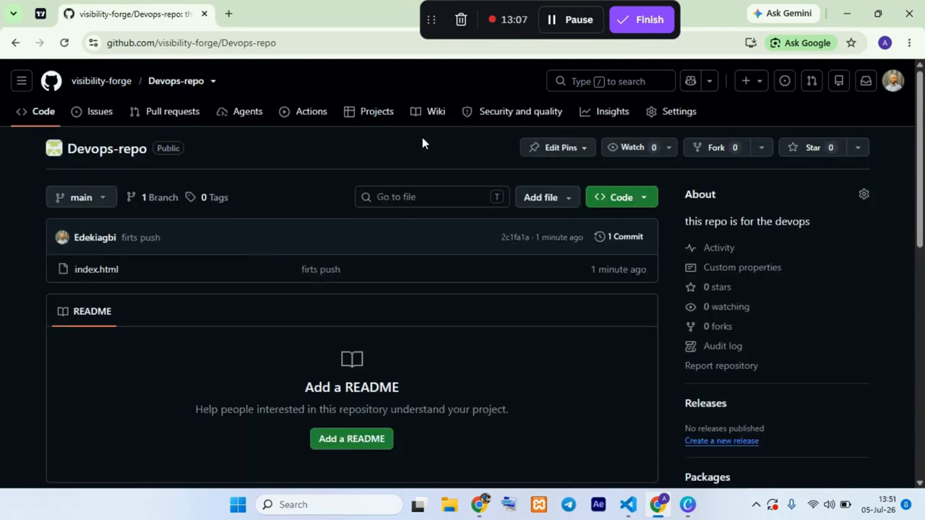
pyautogui.click(660, 113)
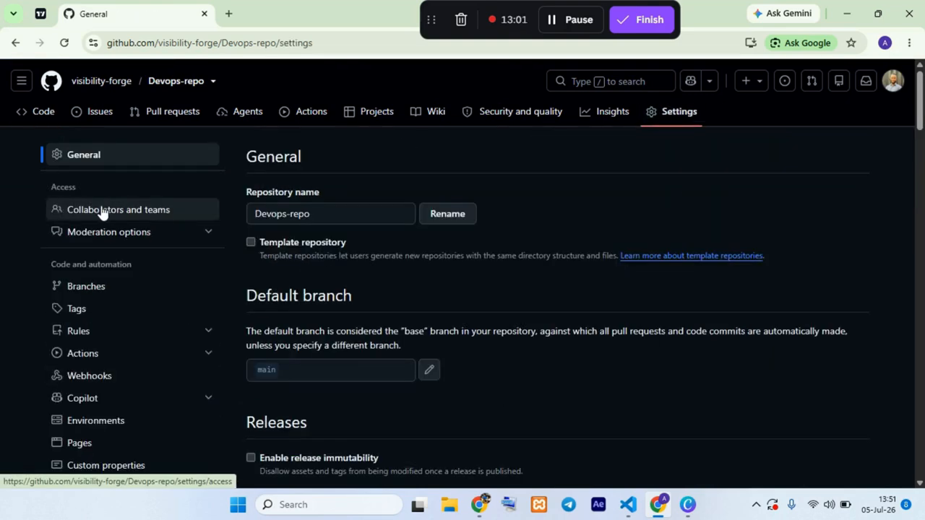
pyautogui.click(103, 211)
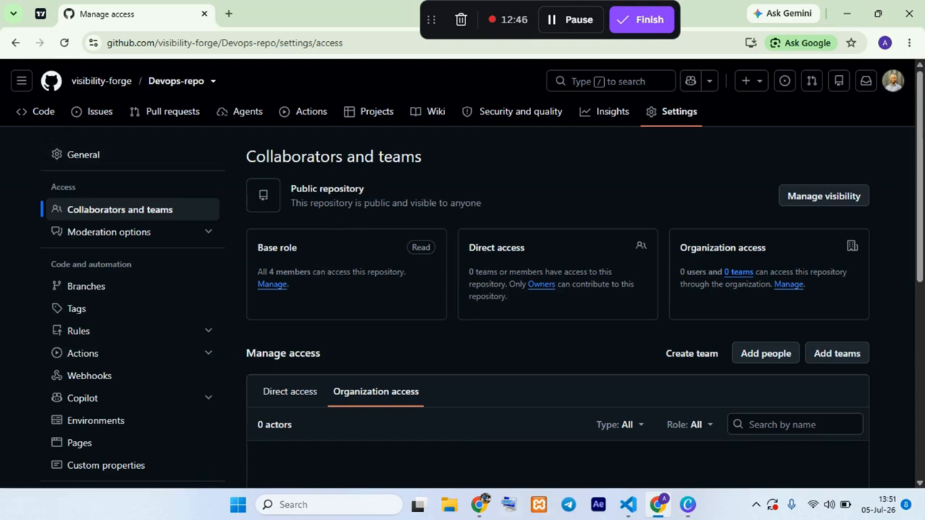
# Step: Switch to the other Chrome window and examine the visibility-forge overview and its repositories under the second account
pyautogui.moveTo(436, 24); pyautogui.dragTo(575, 24)
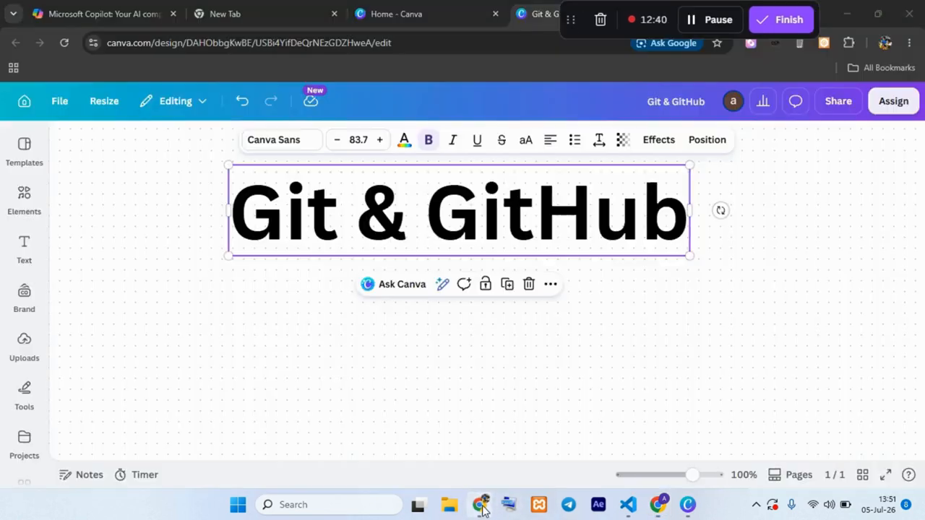
pyautogui.click(478, 504)
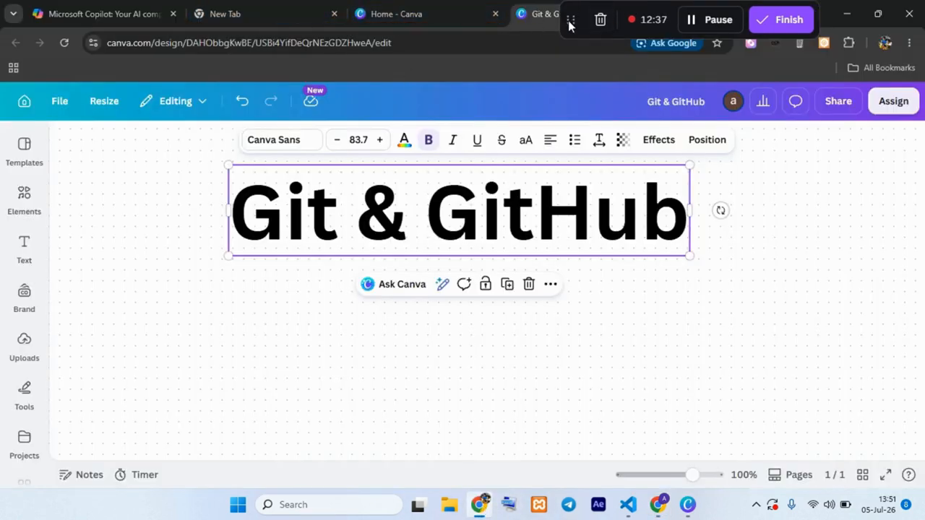
pyautogui.moveTo(570, 25); pyautogui.dragTo(456, 41)
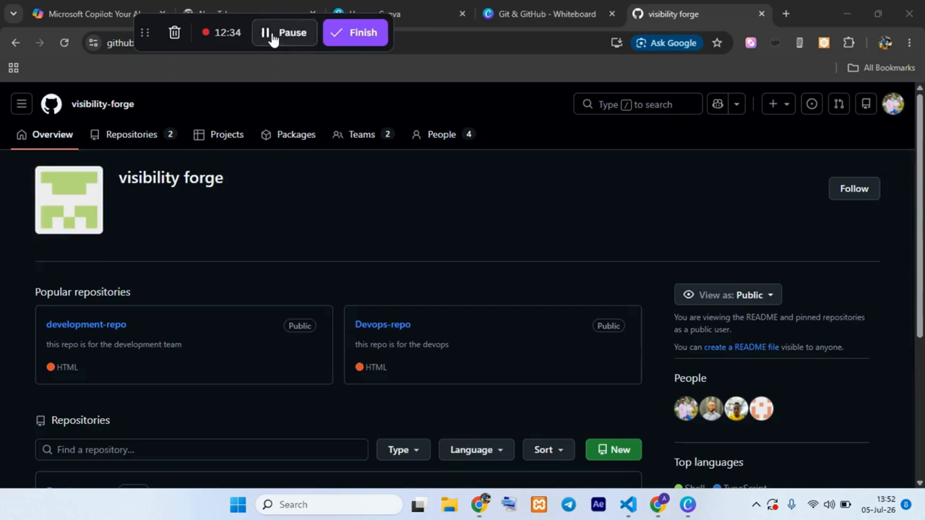
pyautogui.scroll(-2, 384, 132)
pyautogui.scroll(-1, 432, 157)
pyautogui.scroll(4, 804, 168)
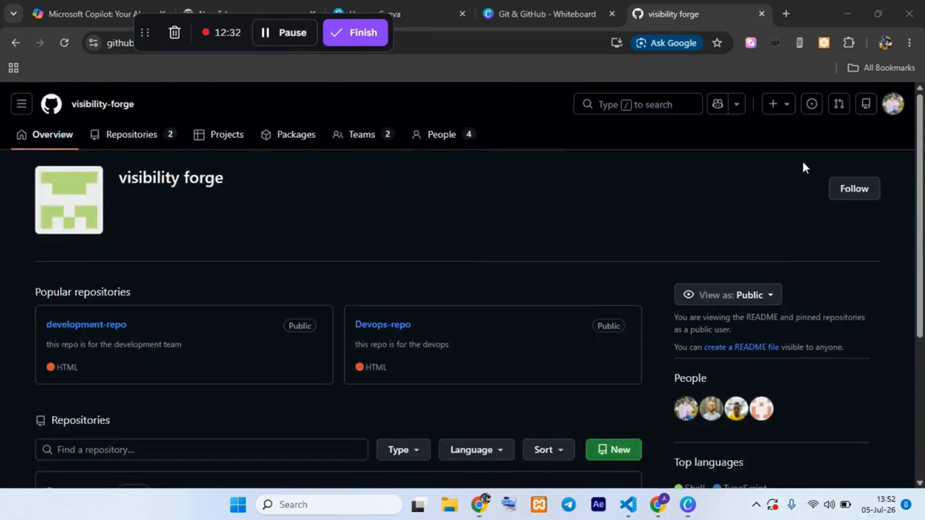
pyautogui.click(893, 104)
pyautogui.click(514, 88)
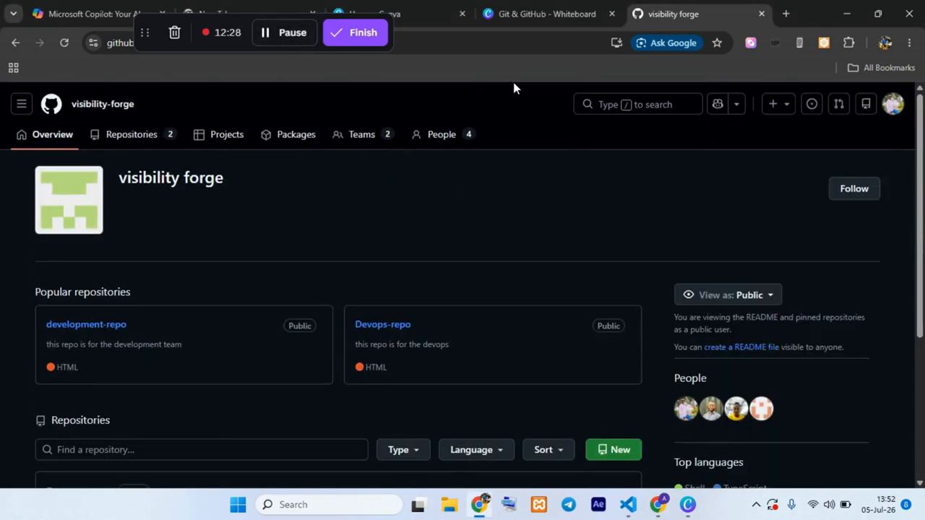
pyautogui.scroll(-3, 190, 337)
pyautogui.scroll(3, 419, 247)
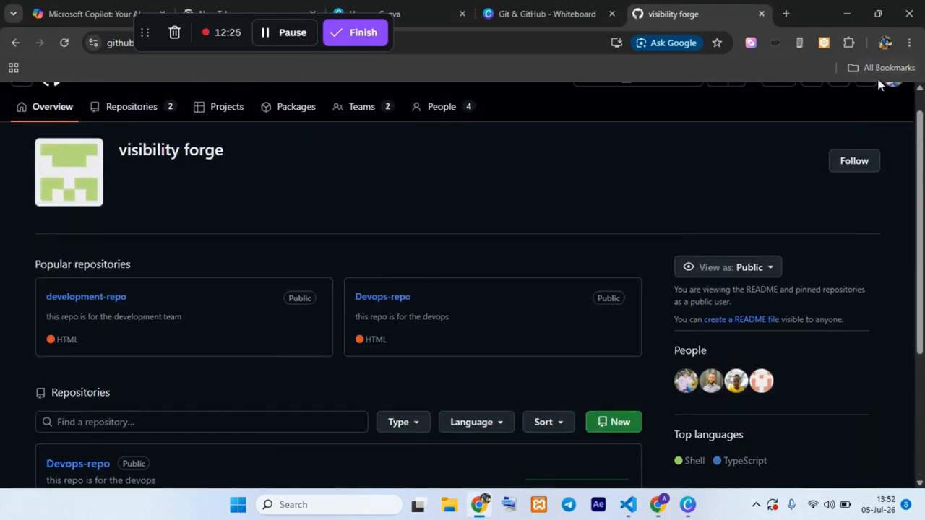
pyautogui.scroll(-3, 157, 335)
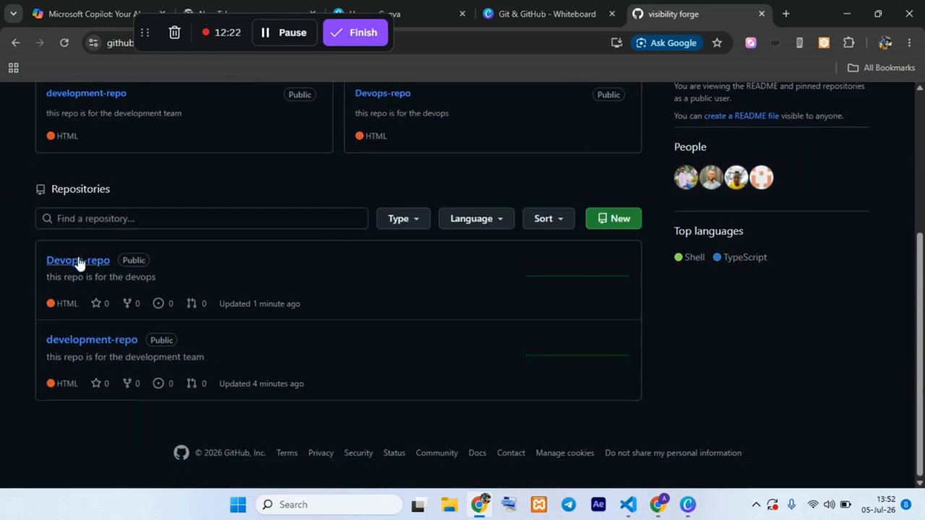
# Step: Open index.html in Devops-repo, review its code and try to edit the file on GitHub
pyautogui.click(86, 265)
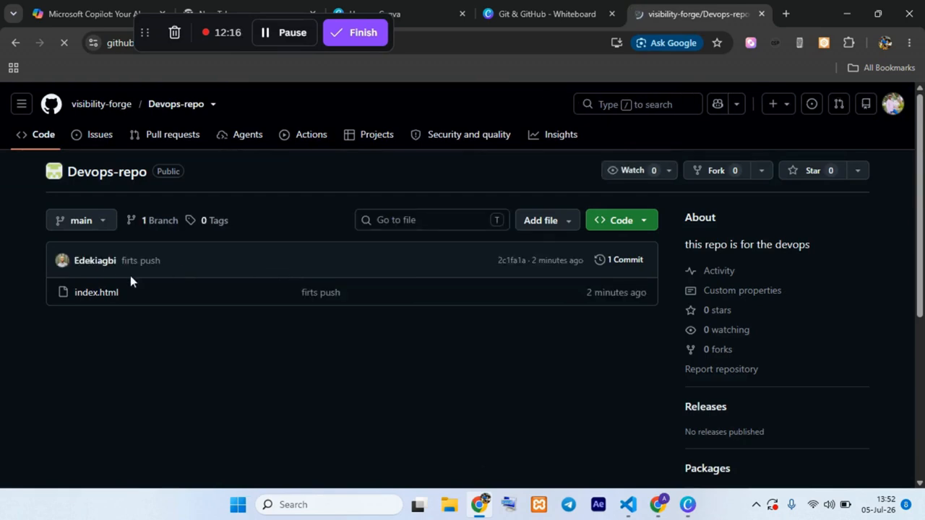
pyautogui.click(97, 293)
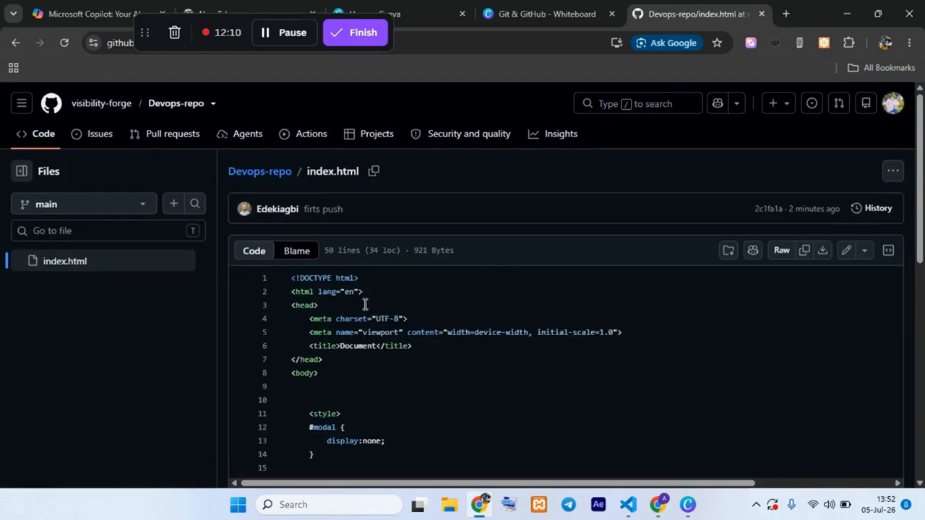
pyautogui.scroll(-6, 340, 310)
pyautogui.click(361, 410)
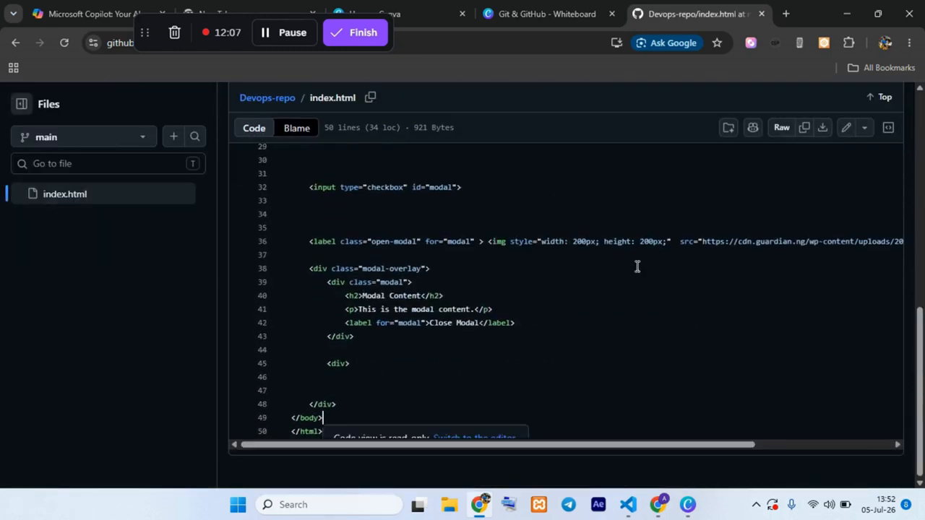
pyautogui.click(847, 128)
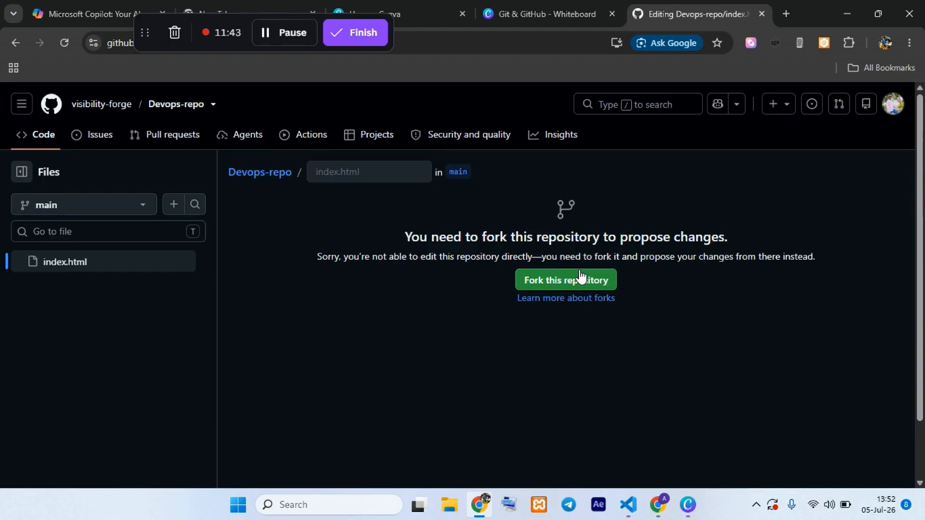
pyautogui.moveTo(147, 29); pyautogui.dragTo(101, 23)
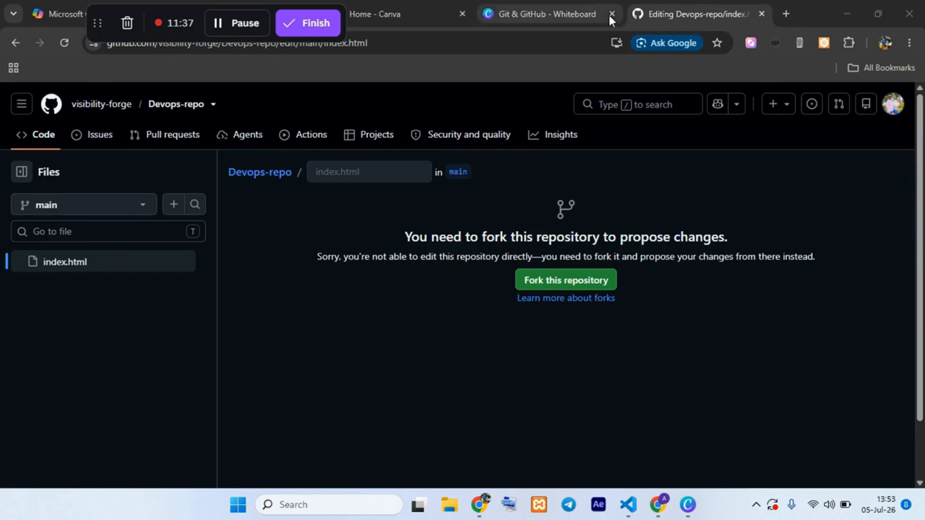
pyautogui.click(634, 510)
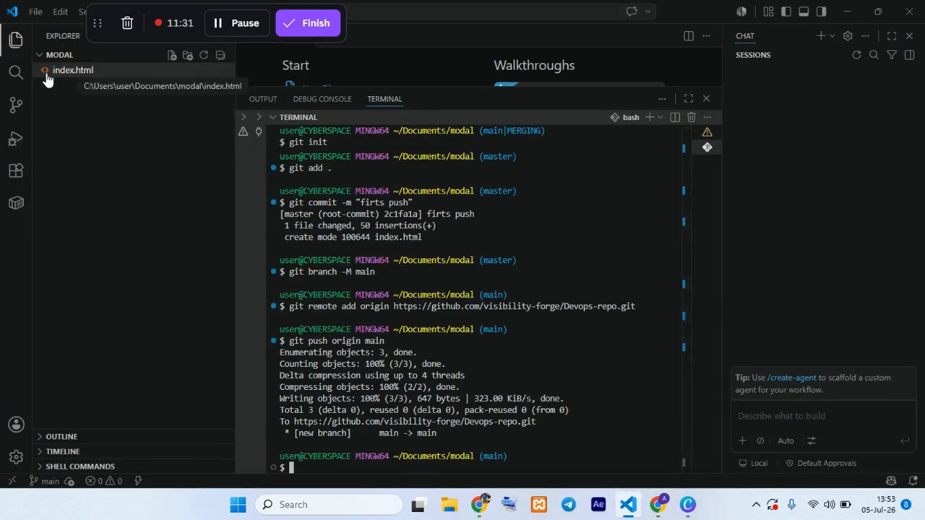
pyautogui.rightClick(77, 67)
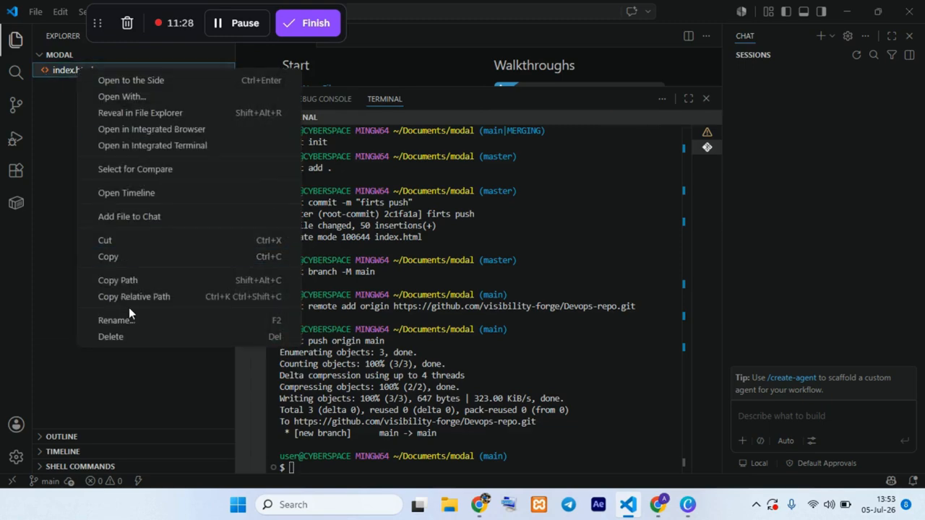
pyautogui.click(127, 256)
pyautogui.click(478, 505)
pyautogui.click(786, 14)
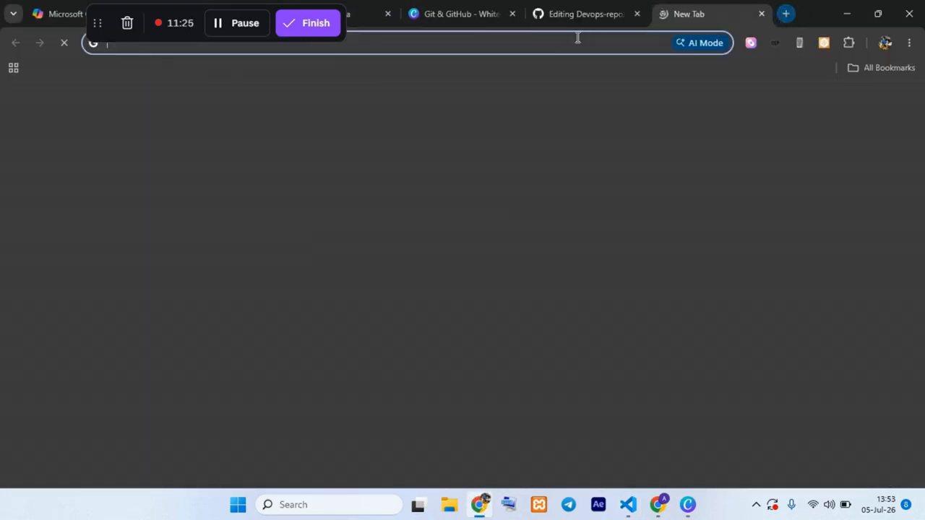
pyautogui.rightClick(568, 37)
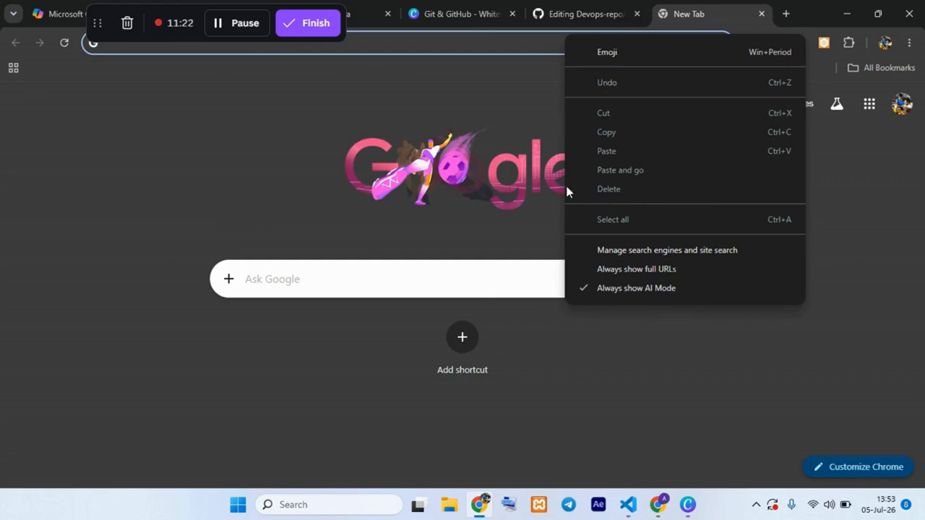
pyautogui.click(475, 45)
pyautogui.rightClick(474, 43)
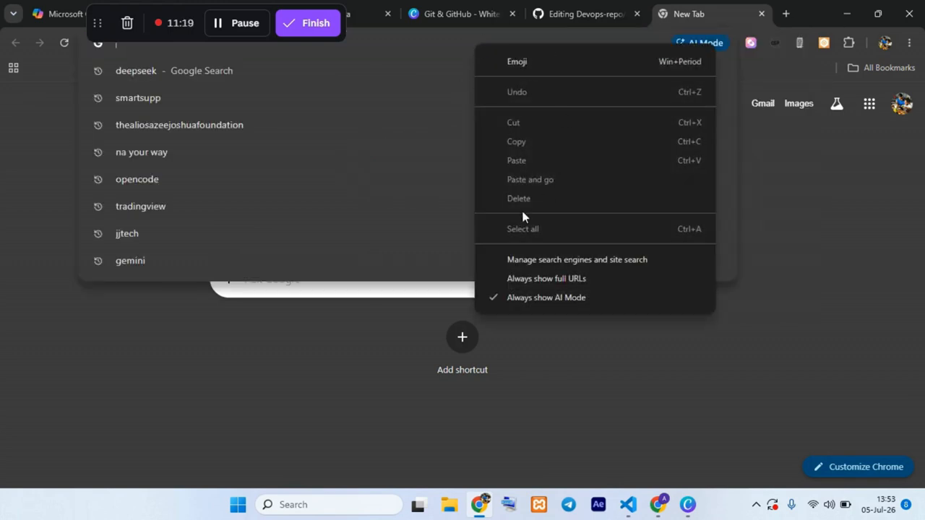
pyautogui.click(382, 351)
pyautogui.click(658, 505)
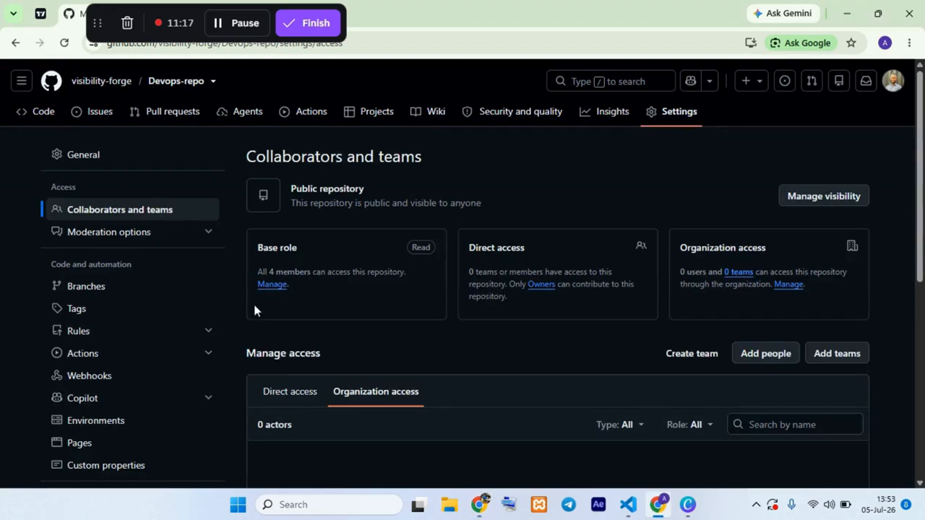
# Step: Switch to VS Code, copy the full path of index.html in the modal project and open that path in a new Chrome tab
pyautogui.click(627, 506)
pyautogui.rightClick(84, 71)
pyautogui.click(142, 285)
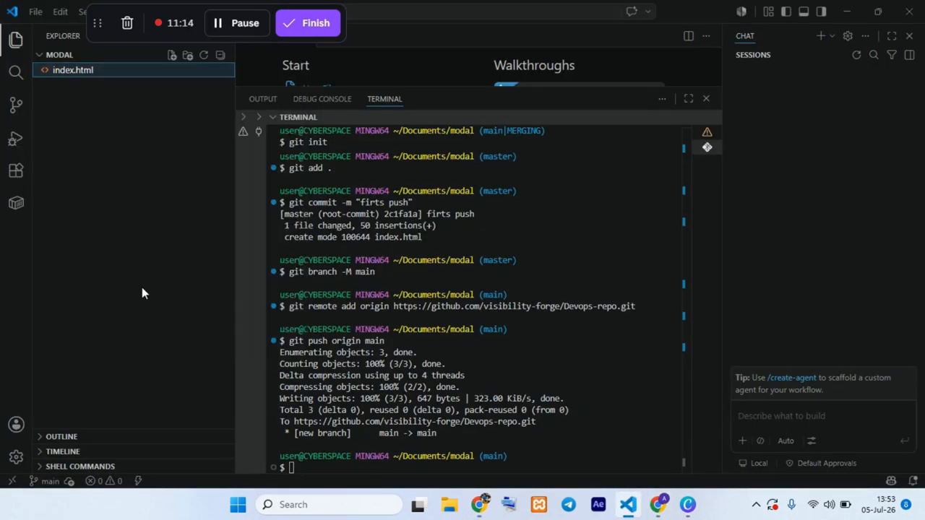
pyautogui.click(478, 506)
pyautogui.click(785, 14)
pyautogui.rightClick(435, 49)
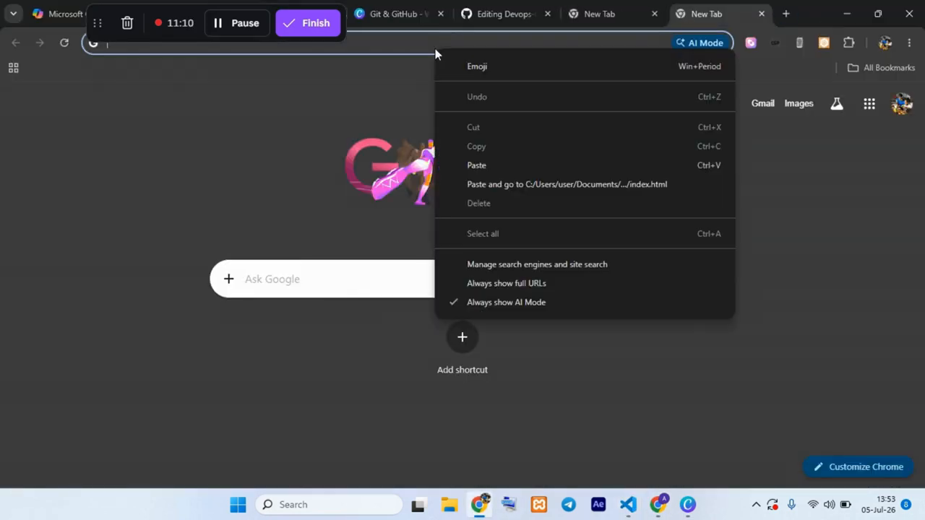
pyautogui.click(470, 183)
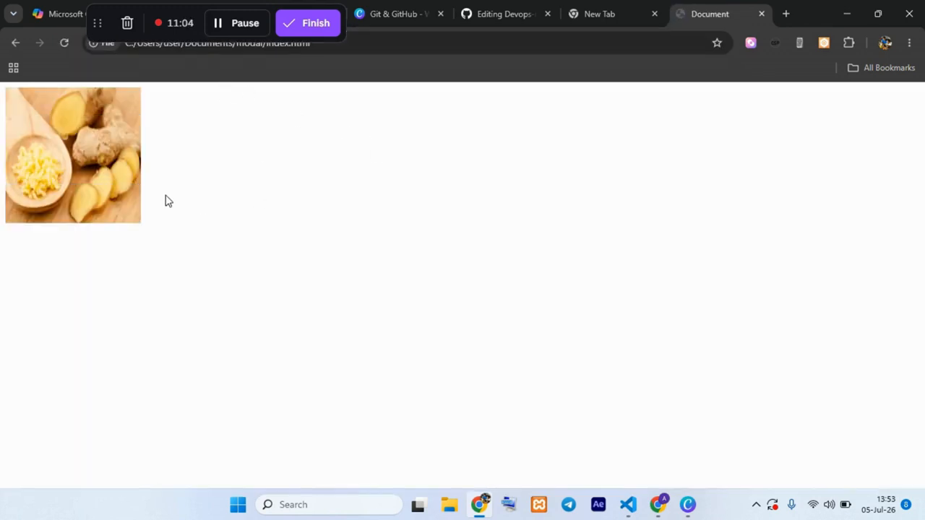
# Step: Open the modal from the ginger image on the local page and try its Close Modal label
pyautogui.moveTo(64, 134)
pyautogui.click(60, 140)
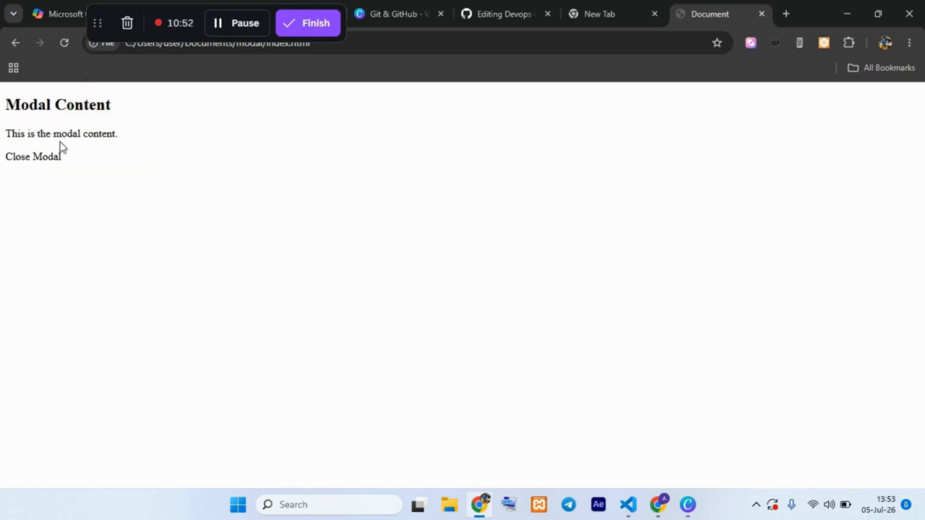
pyautogui.moveTo(53, 156); pyautogui.dragTo(49, 153)
pyautogui.click(14, 156)
pyautogui.click(37, 144)
pyautogui.click(486, 510)
pyautogui.click(486, 510)
# Step: Return to the index.html edit page of Devops-repo and fork the repository to propose changes
pyautogui.moveTo(98, 24); pyautogui.dragTo(636, 27)
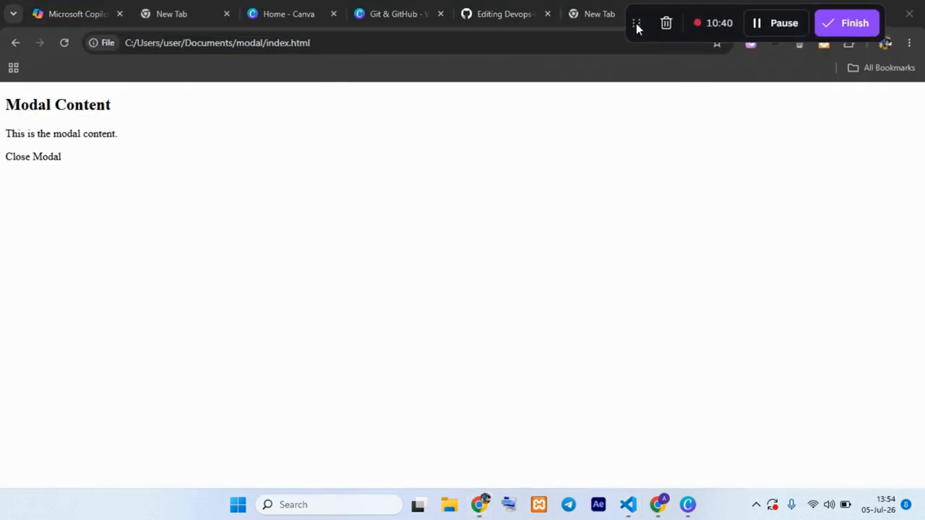
pyautogui.click(499, 17)
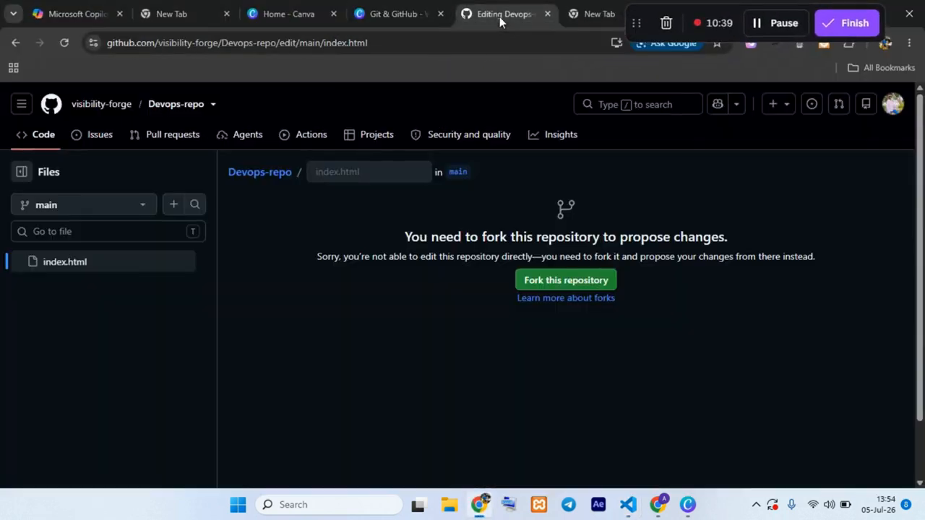
pyautogui.click(578, 280)
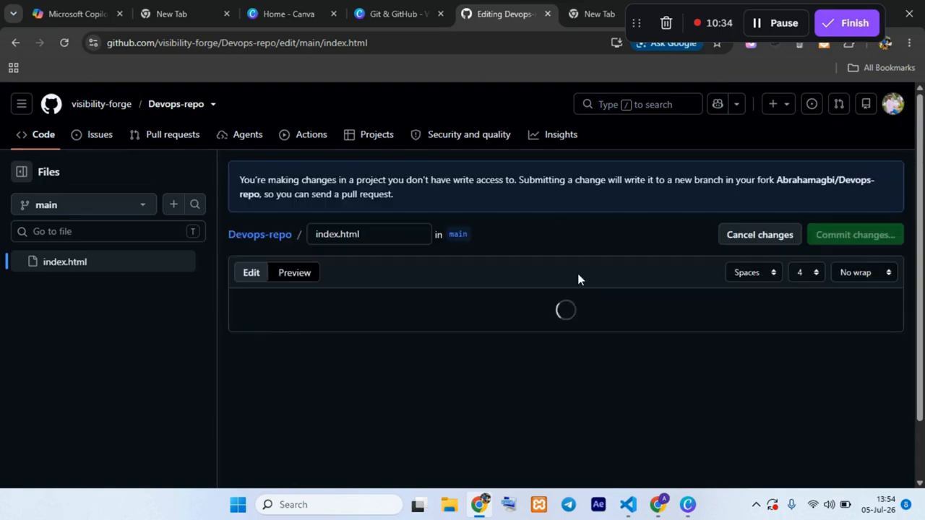
# Step: Extend the h2 heading on line 40 of index.html to read "Modal Content for ecommerce store"
pyautogui.scroll(-2, 354, 307)
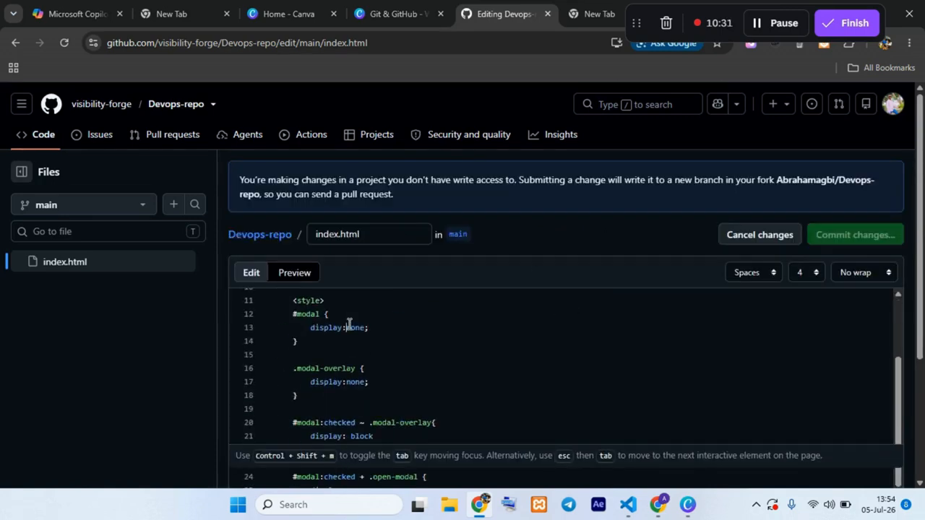
pyautogui.scroll(2, 371, 330)
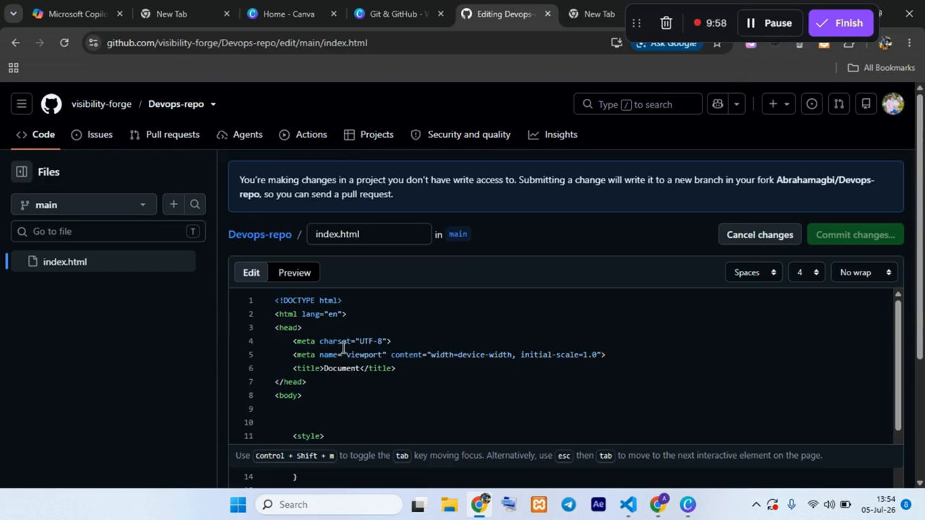
pyautogui.scroll(-5, 342, 347)
pyautogui.scroll(5, 361, 355)
pyautogui.scroll(-5, 360, 354)
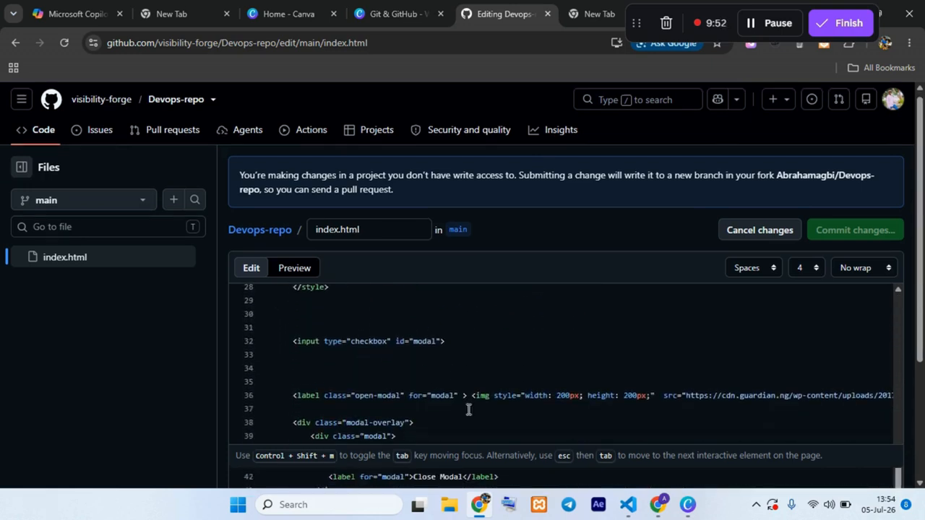
pyautogui.scroll(-2, 469, 409)
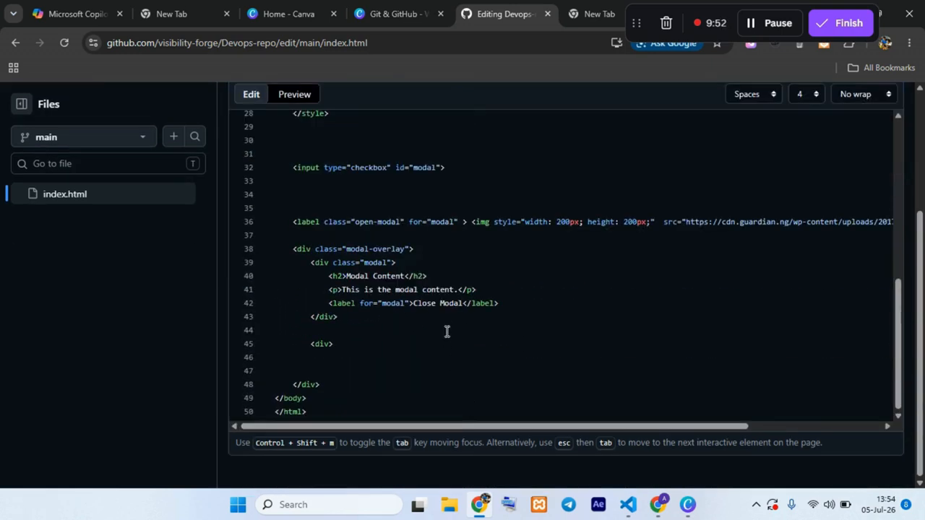
pyautogui.click(407, 276)
pyautogui.write('for ')
pyautogui.write('ecommerce s')
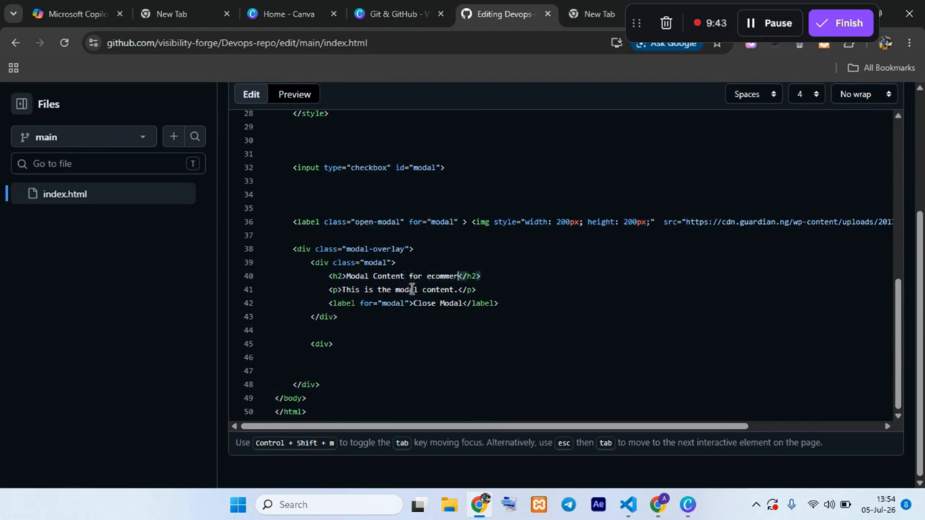
pyautogui.write('tore')
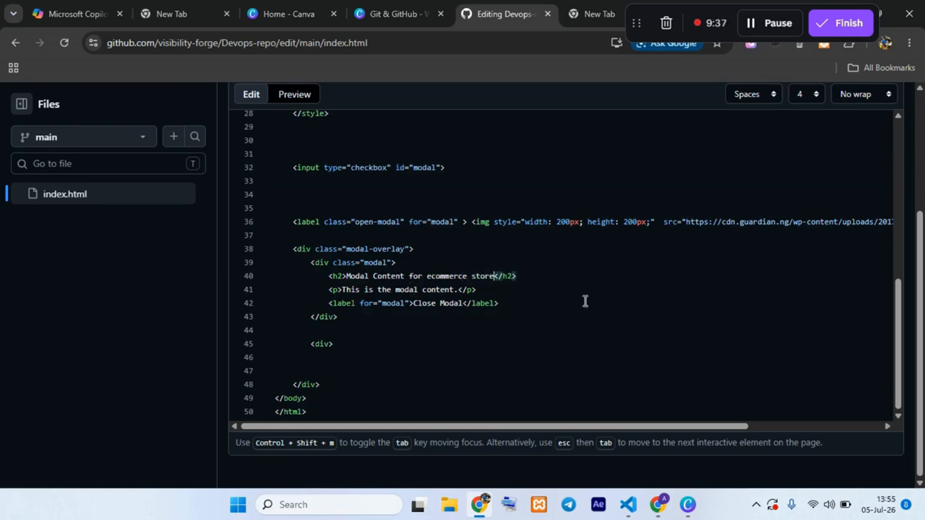
# Step: Propose the index.html changes with the suggested commit message and the extended description "i added a content to the repo"
pyautogui.scroll(5, 463, 282)
pyautogui.scroll(5, 480, 289)
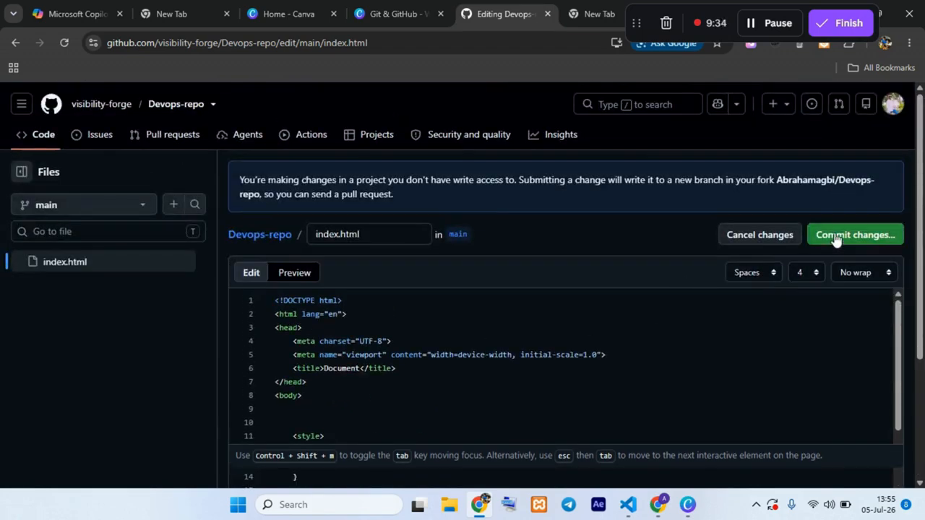
pyautogui.click(836, 233)
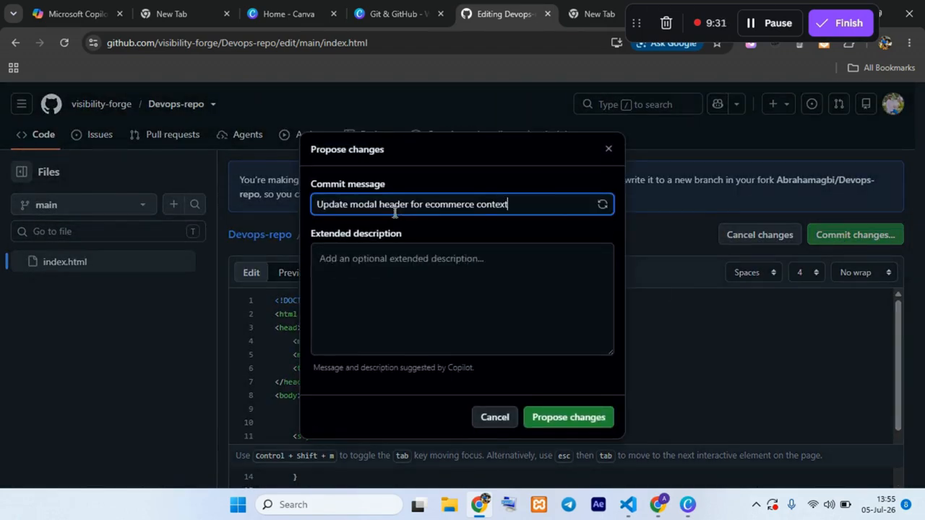
pyautogui.click(390, 289)
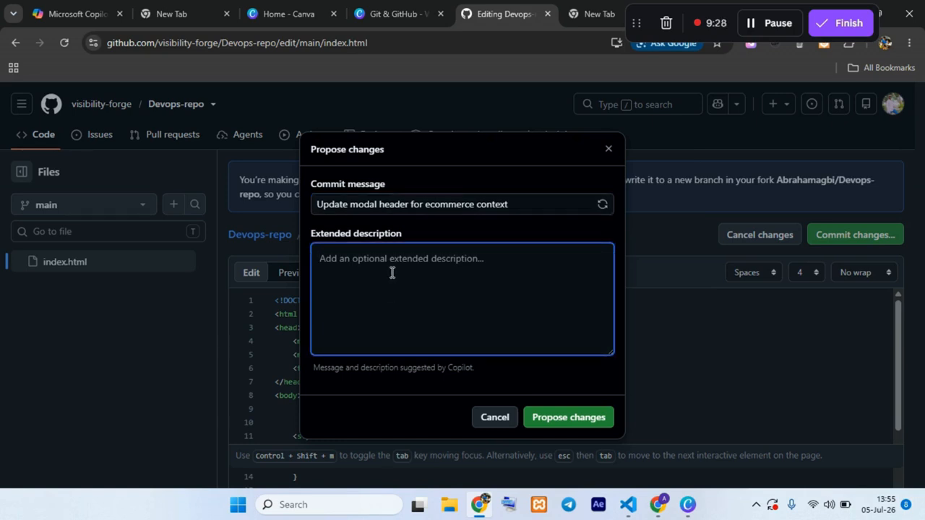
pyautogui.write('i a')
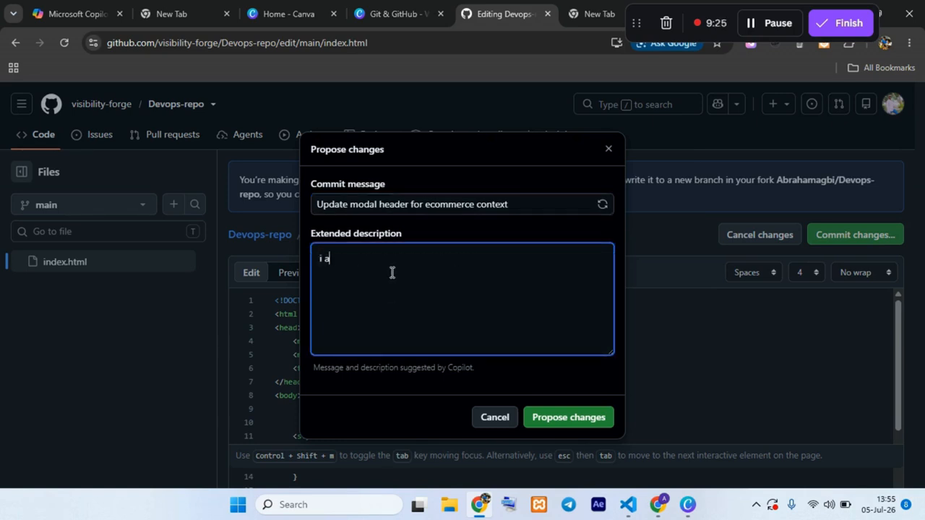
pyautogui.write('dded a con')
pyautogui.press('BackSpace')
pyautogui.write('m')
pyautogui.write('t to the repo')
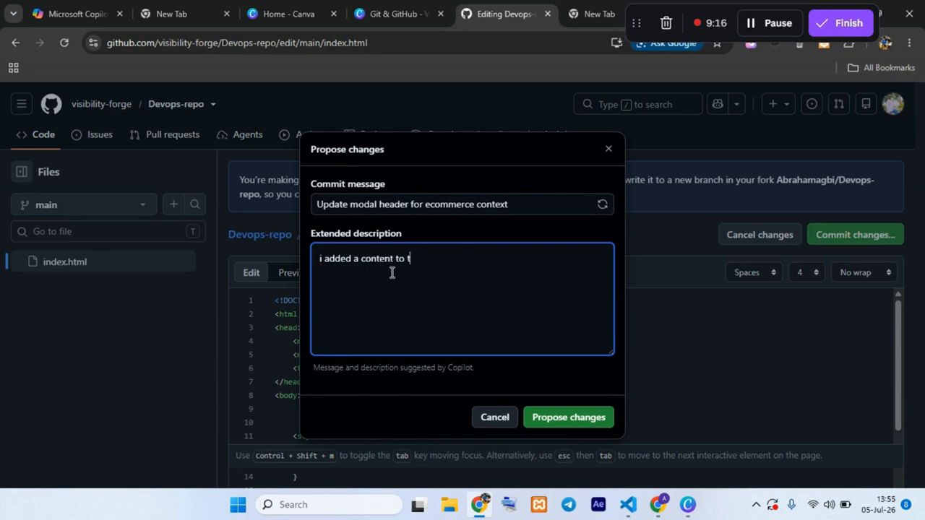
pyautogui.click(574, 415)
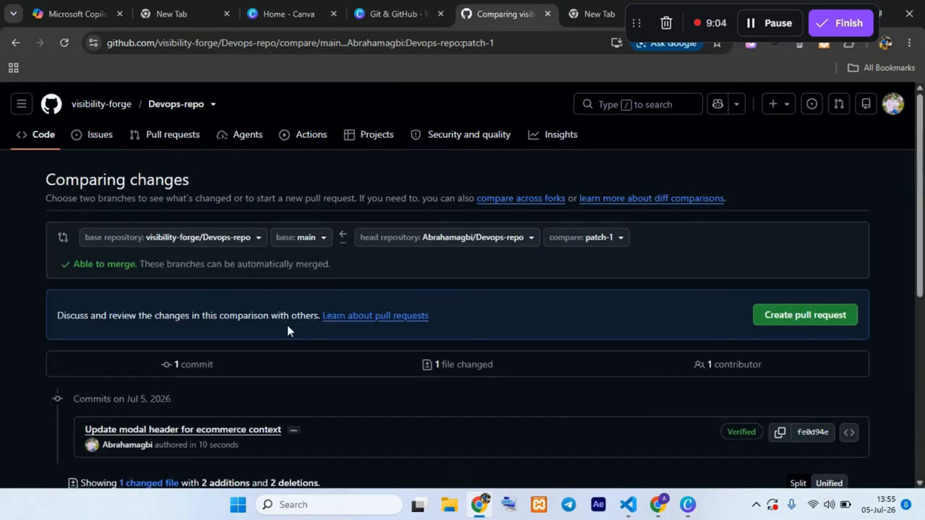
# Step: Review the comparison and create a pull request from patch-1 into visibility-forge main with the prefilled title and description
pyautogui.scroll(-3, 412, 323)
pyautogui.scroll(3, 412, 324)
pyautogui.click(768, 319)
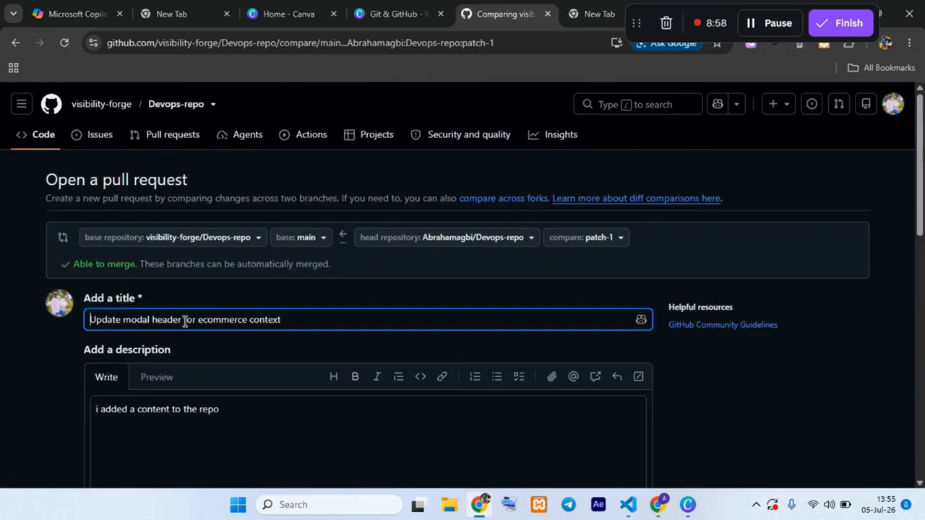
pyautogui.scroll(-2, 254, 326)
pyautogui.scroll(-4, 532, 320)
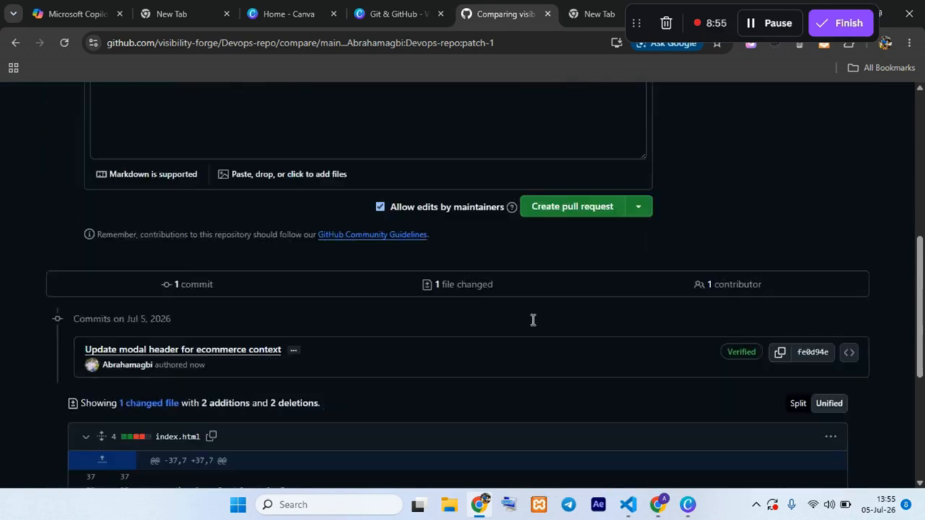
pyautogui.scroll(4, 564, 232)
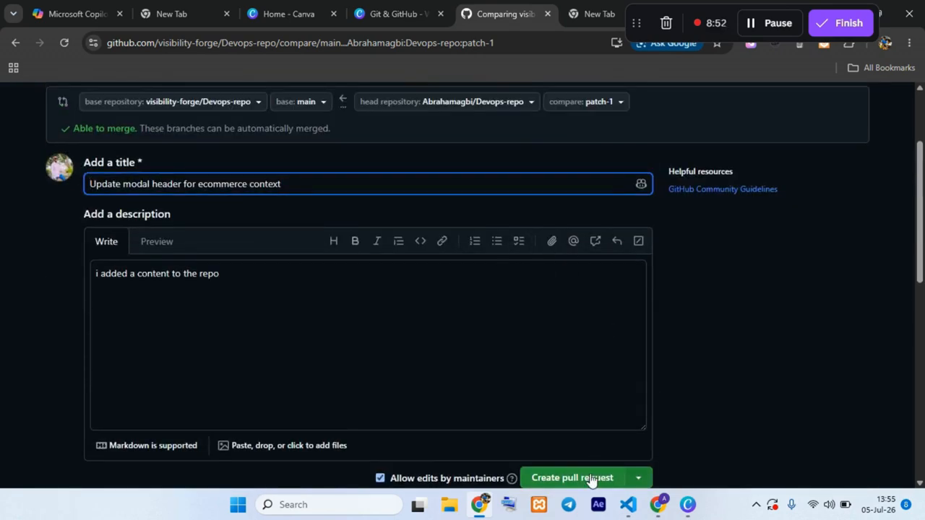
pyautogui.click(591, 478)
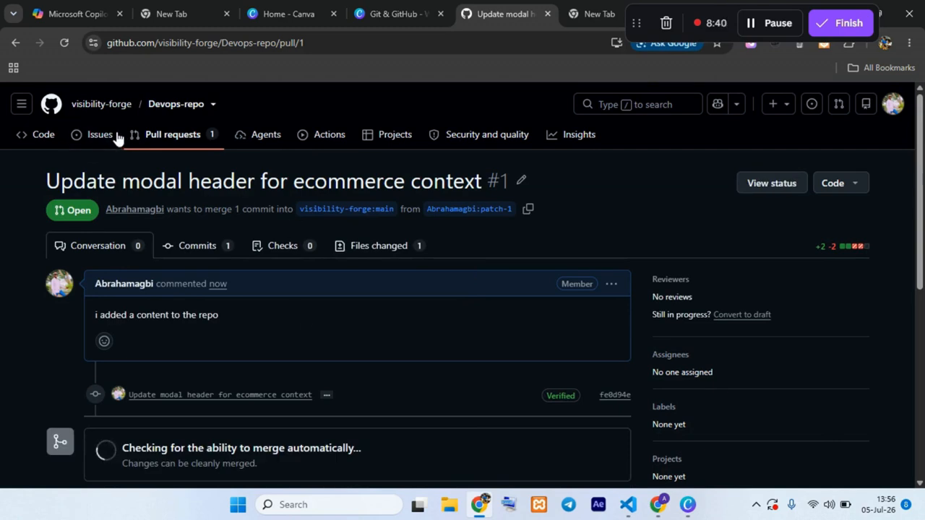
pyautogui.scroll(-3, 217, 181)
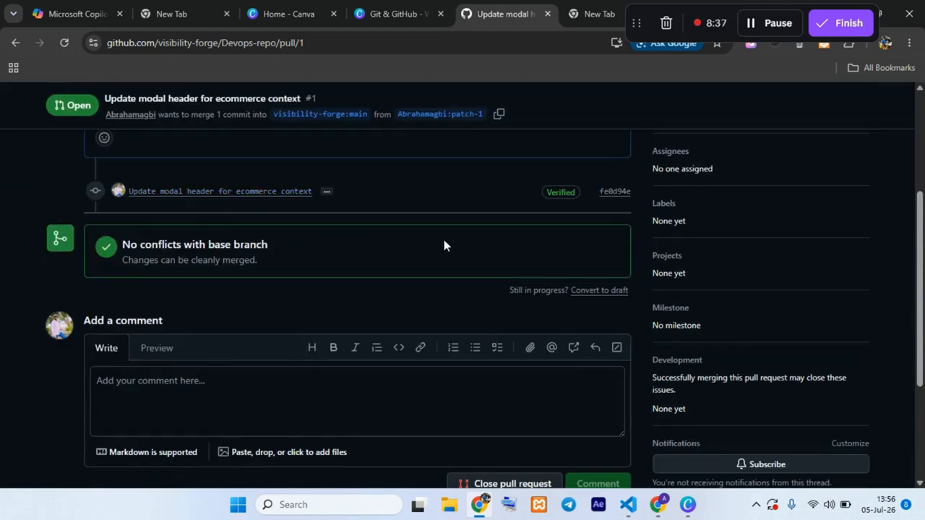
pyautogui.scroll(-3, 439, 252)
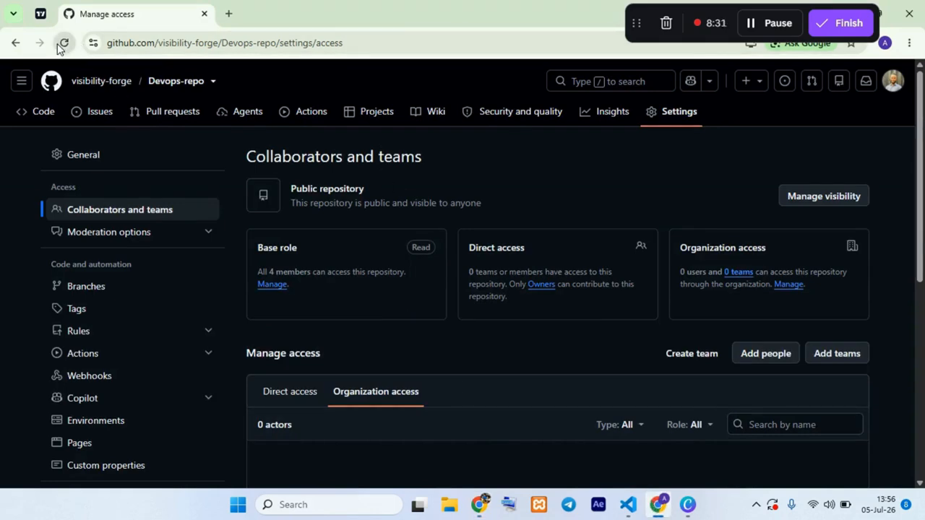
# Step: In the first account's Chrome window, reload the Devops-repo settings page and show the repository's open pull requests
pyautogui.click(63, 44)
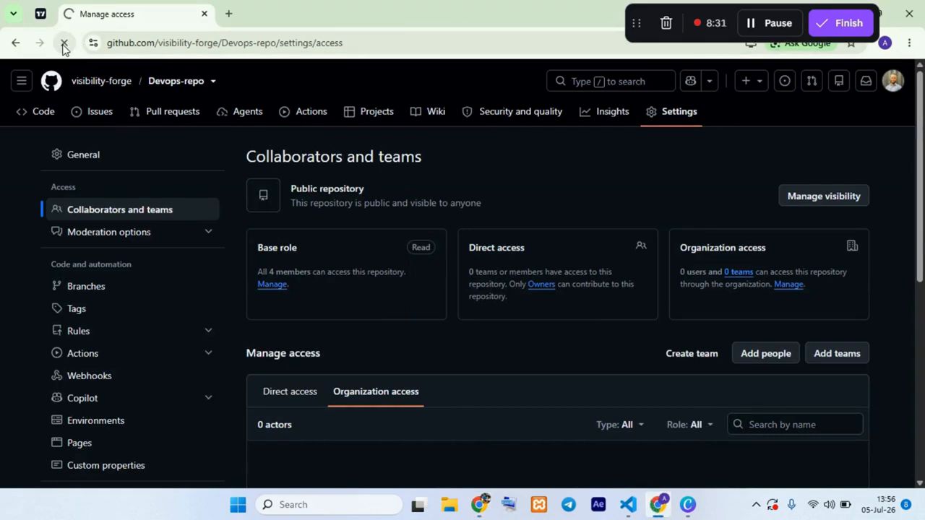
pyautogui.click(170, 116)
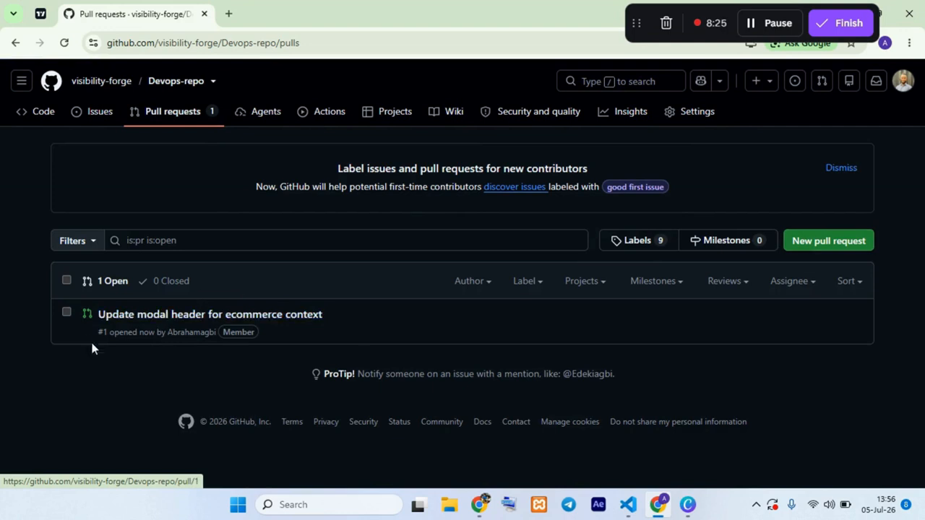
pyautogui.moveTo(316, 321)
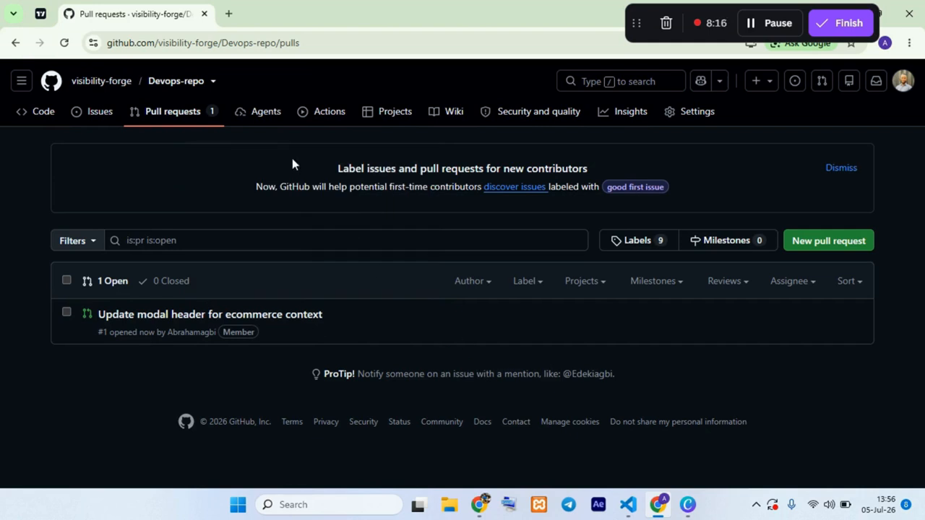
# Step: Open index.html from the main branch of Devops-repo and try to delete text in the paragraph on line 41
pyautogui.click(186, 83)
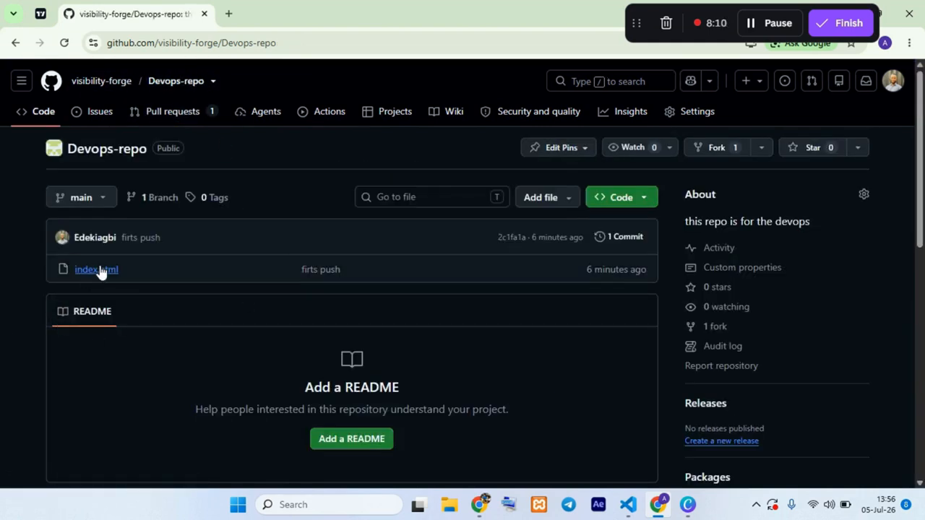
pyautogui.click(101, 272)
pyautogui.scroll(-5, 400, 339)
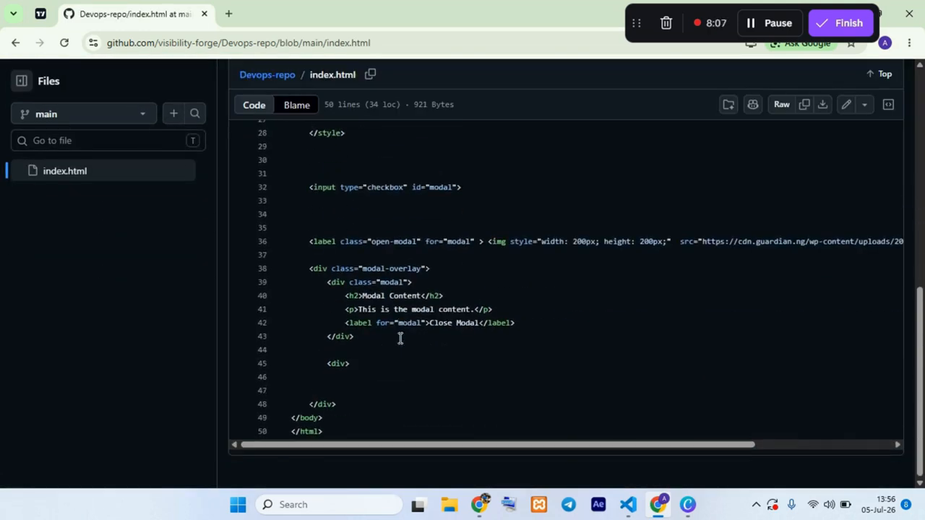
pyautogui.click(471, 310)
pyautogui.press('BackSpace')
pyautogui.scroll(10, 647, 296)
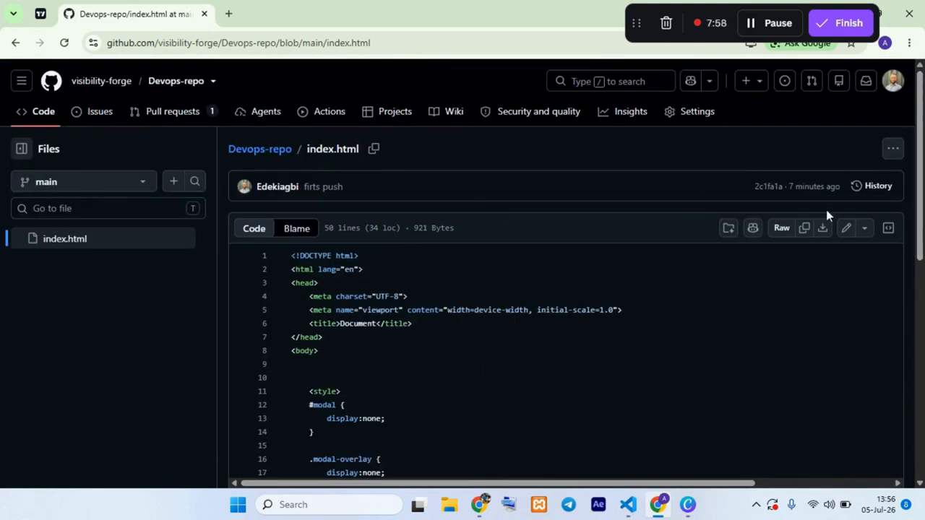
# Step: Switch index.html to edit mode, touch the paragraph text on line 41, and commit directly to the main branch with the default message
pyautogui.click(846, 229)
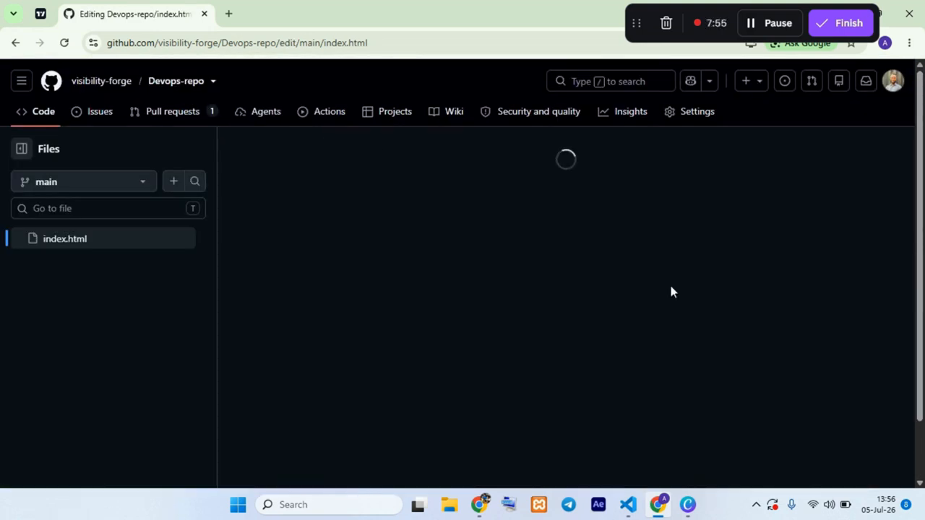
pyautogui.scroll(-5, 422, 325)
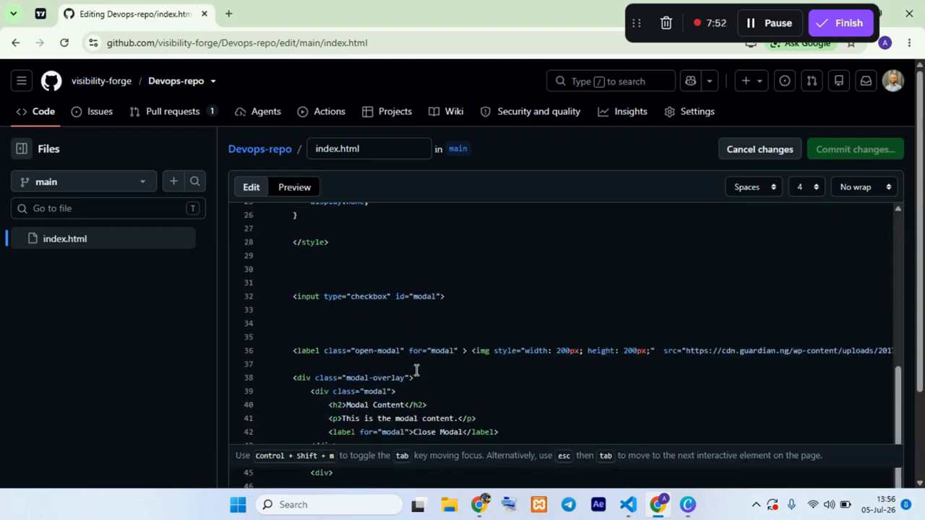
pyautogui.click(409, 323)
pyautogui.scroll(-1, 473, 405)
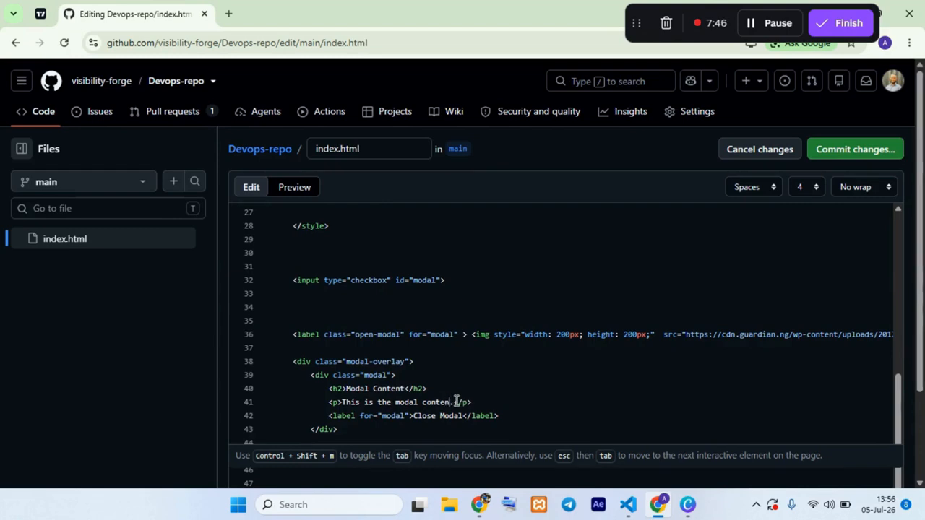
pyautogui.scroll(5, 640, 319)
pyautogui.click(863, 150)
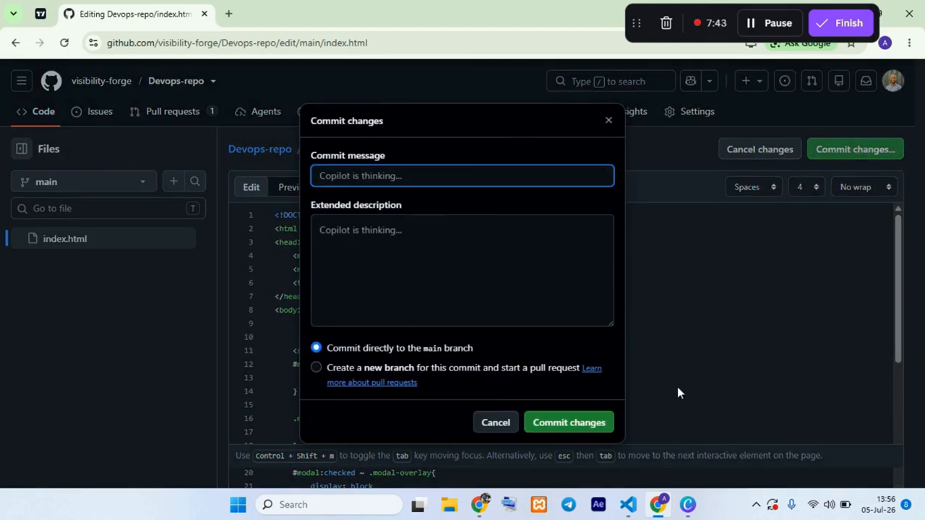
pyautogui.click(569, 424)
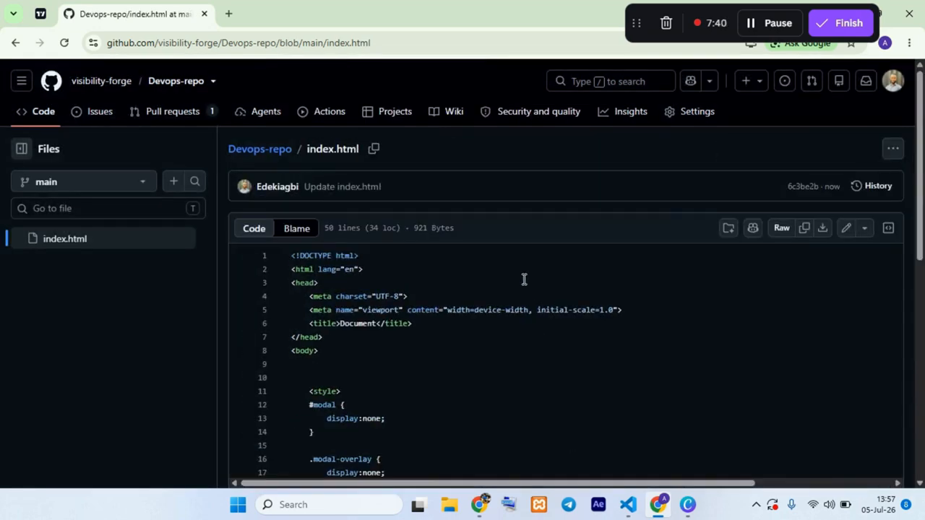
pyautogui.scroll(-7, 557, 281)
pyautogui.scroll(4, 562, 284)
pyautogui.scroll(5, 563, 284)
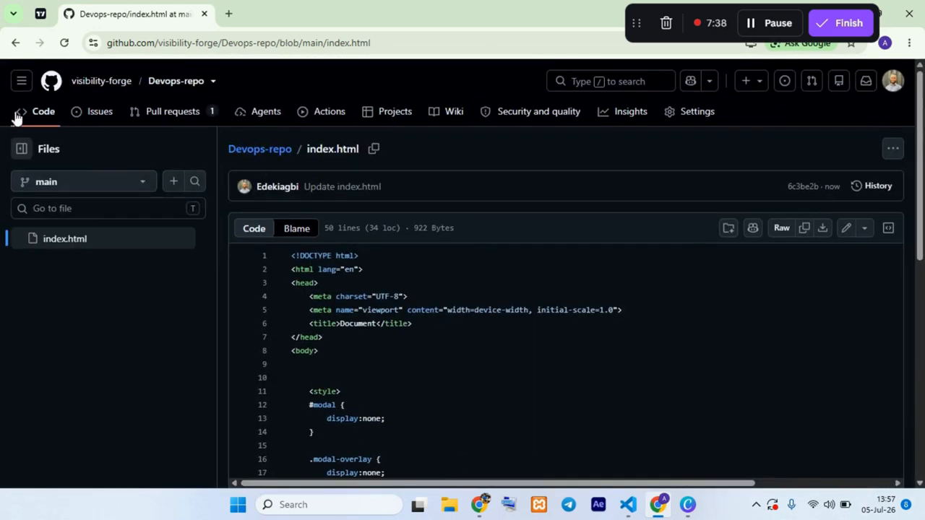
# Step: Open the pull request "Update modal header for ecommerce context" and review its description, source branch and merge status
pyautogui.click(163, 114)
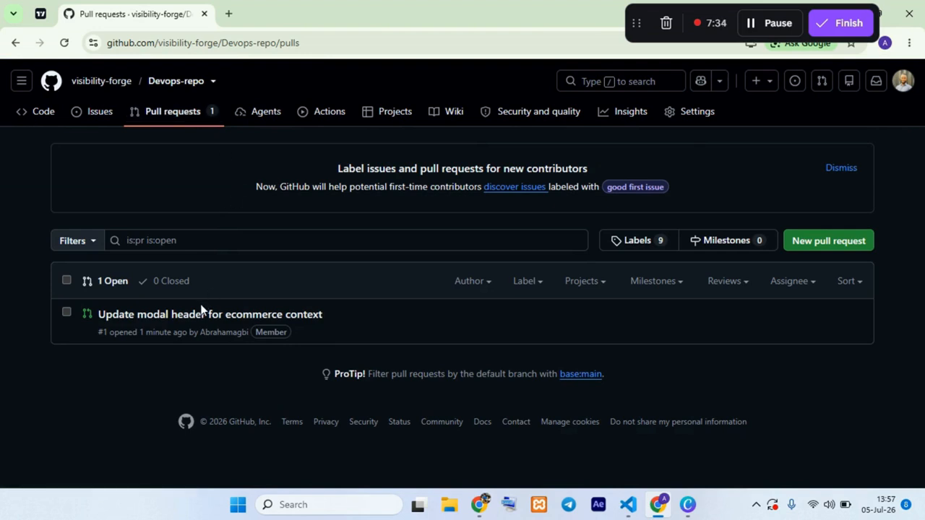
pyautogui.moveTo(231, 320)
pyautogui.click(193, 314)
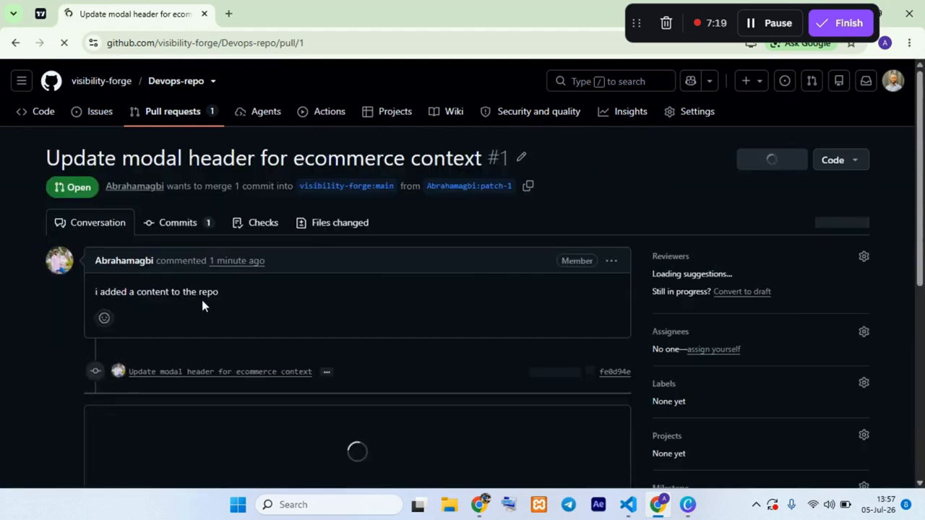
pyautogui.scroll(-2, 139, 274)
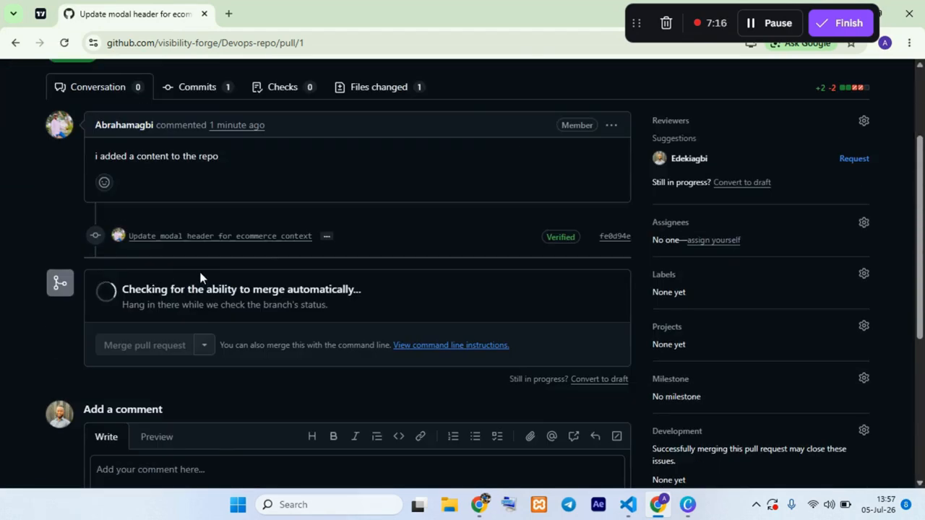
pyautogui.scroll(-4, 271, 261)
pyautogui.scroll(5, 419, 289)
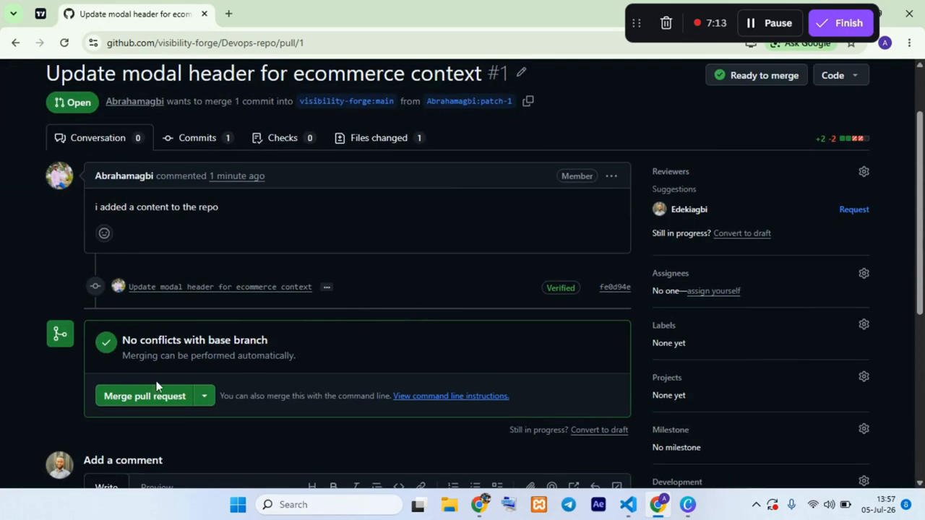
pyautogui.scroll(2, 108, 312)
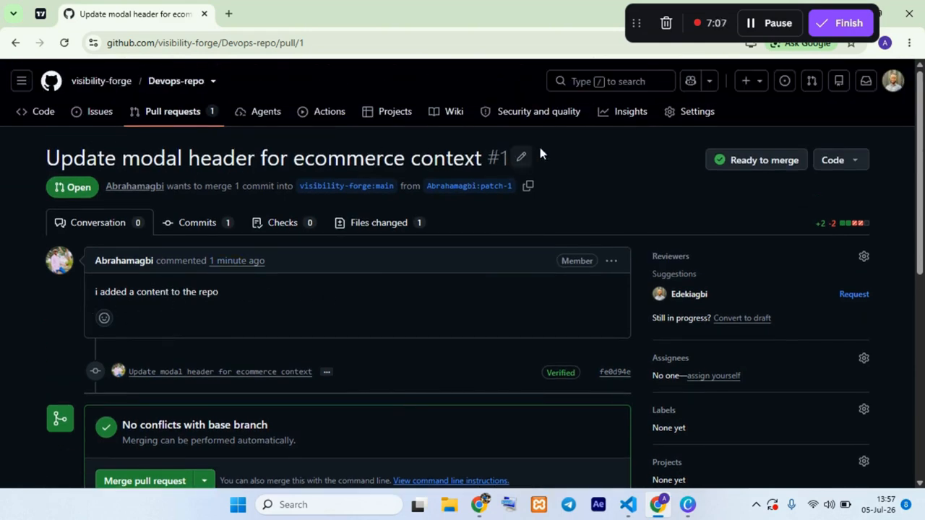
pyautogui.moveTo(41, 161); pyautogui.dragTo(465, 270)
pyautogui.scroll(-3, 456, 272)
pyautogui.scroll(-1, 456, 270)
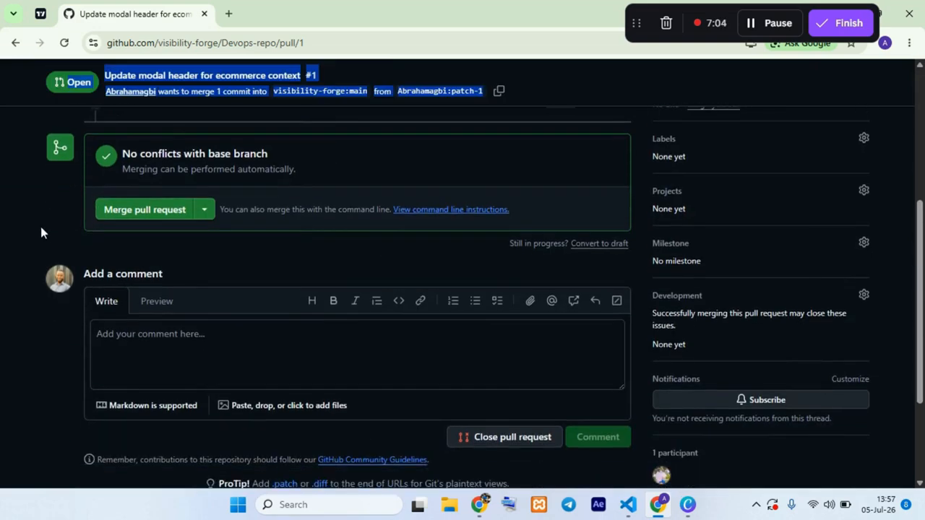
pyautogui.scroll(3, 42, 227)
pyautogui.click(7, 312)
# Step: Merge pull request #1 into visibility-forge main with the prefilled commit message and extended description
pyautogui.click(123, 411)
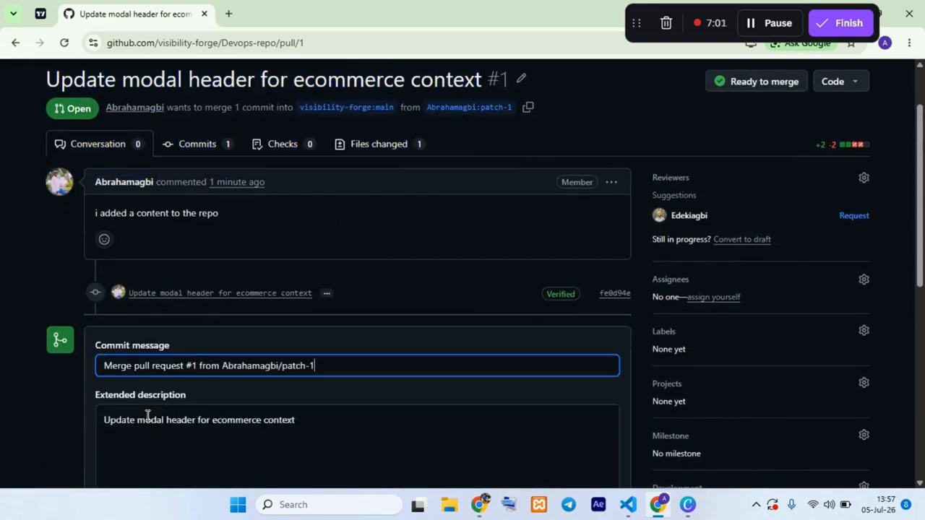
pyautogui.scroll(-3, 148, 412)
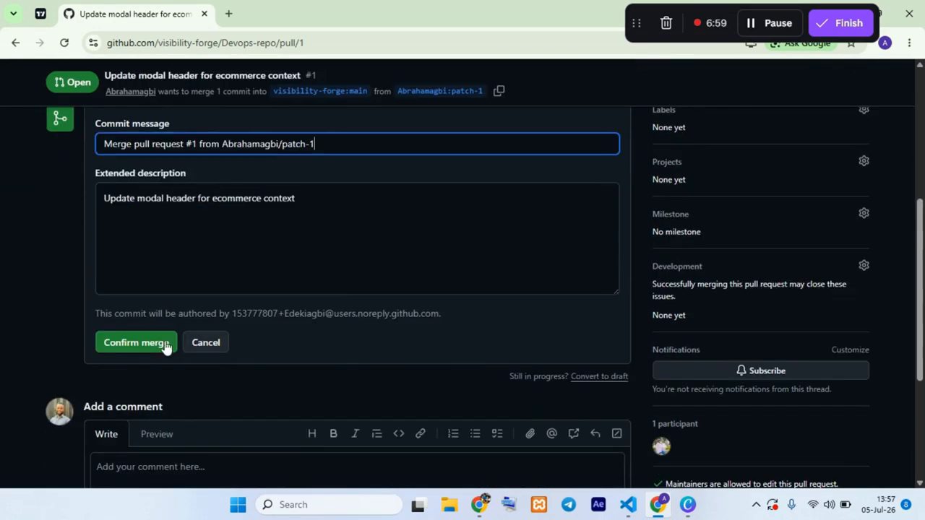
pyautogui.click(136, 343)
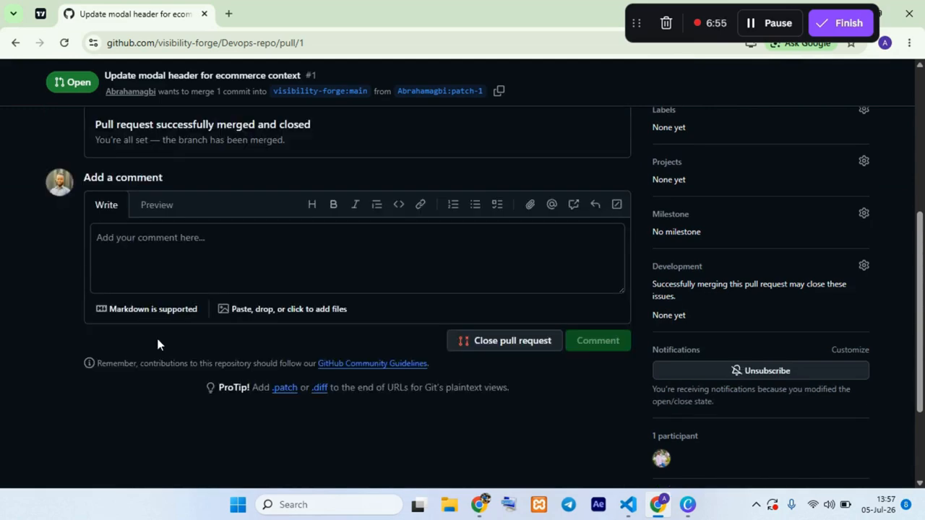
pyautogui.scroll(5, 275, 331)
pyautogui.scroll(-5, 276, 331)
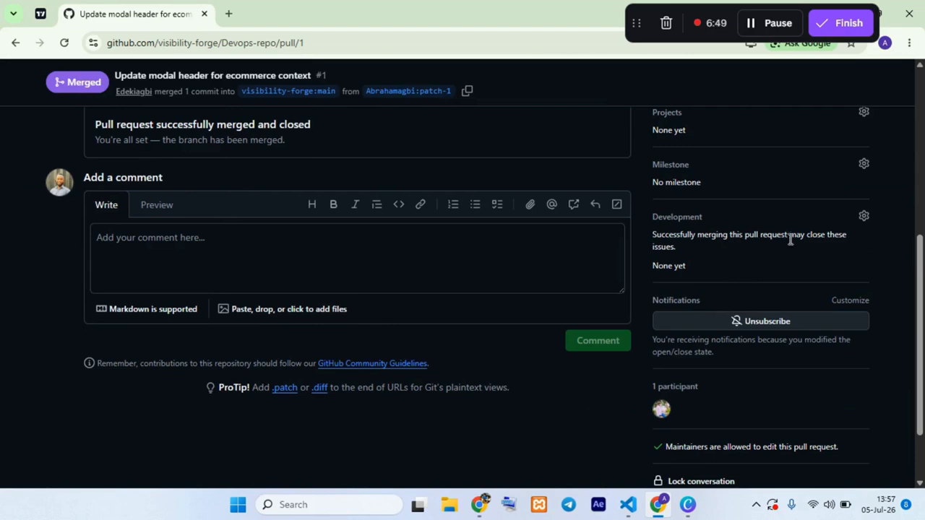
pyautogui.scroll(5, 386, 259)
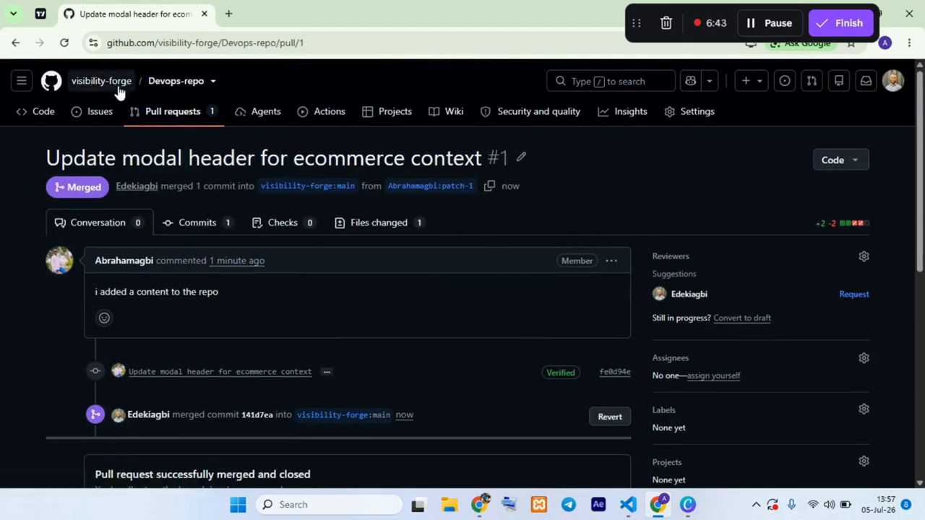
# Step: Open index.html from the Devops-repo code page and check the h2 heading on line 40 after the merge
pyautogui.click(178, 83)
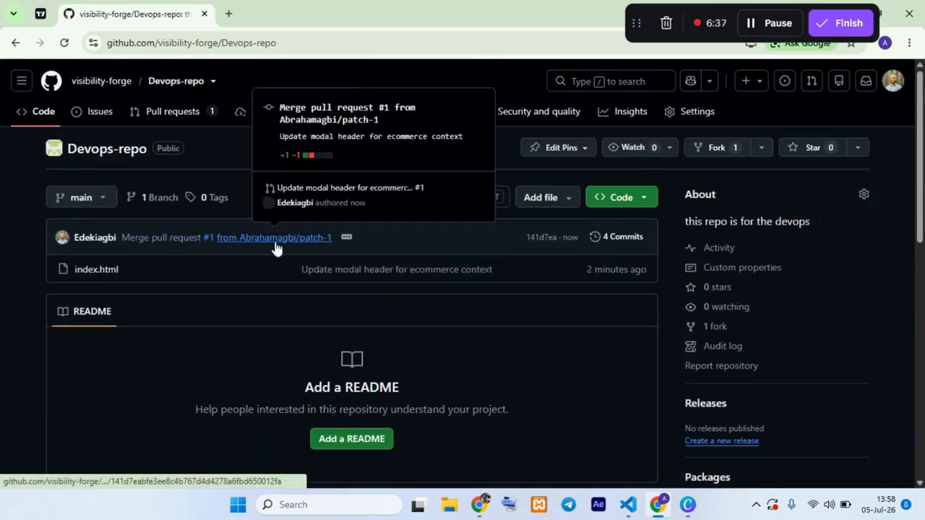
pyautogui.click(106, 270)
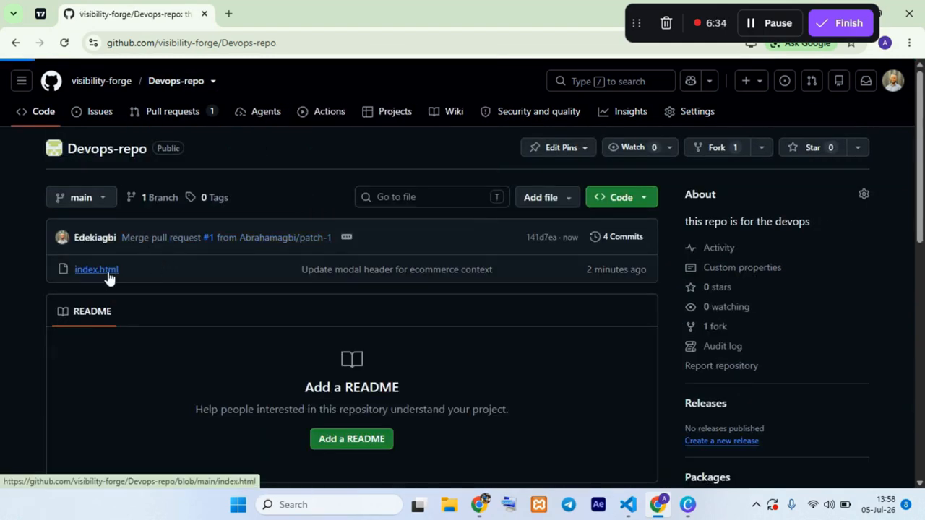
pyautogui.scroll(-6, 427, 326)
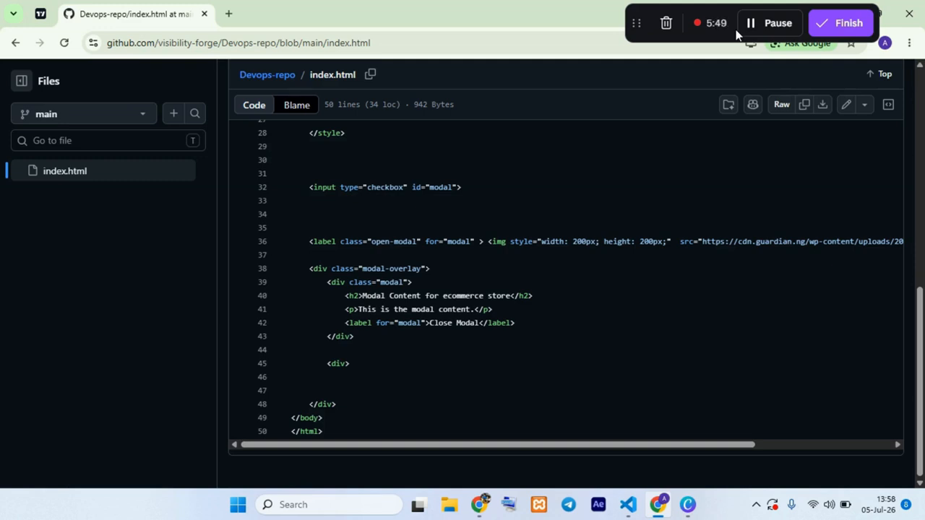
pyautogui.scroll(10, 609, 235)
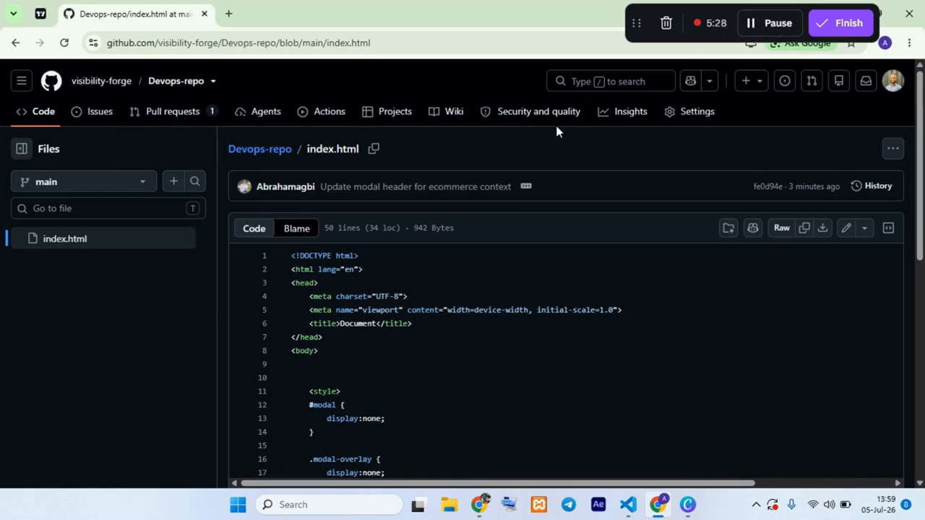
# Step: Open development-repo from the visibility-forge repositories and show its collaborators and teams access settings
pyautogui.click(114, 85)
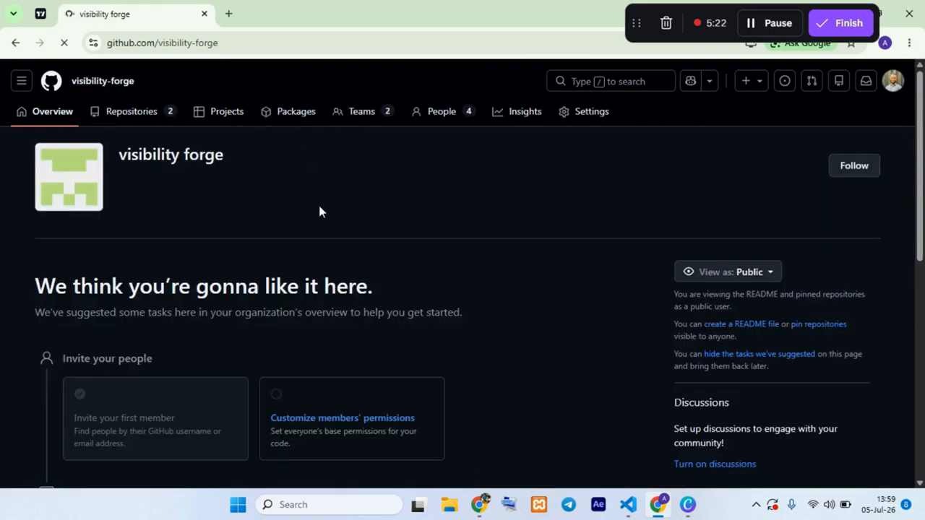
pyautogui.click(150, 116)
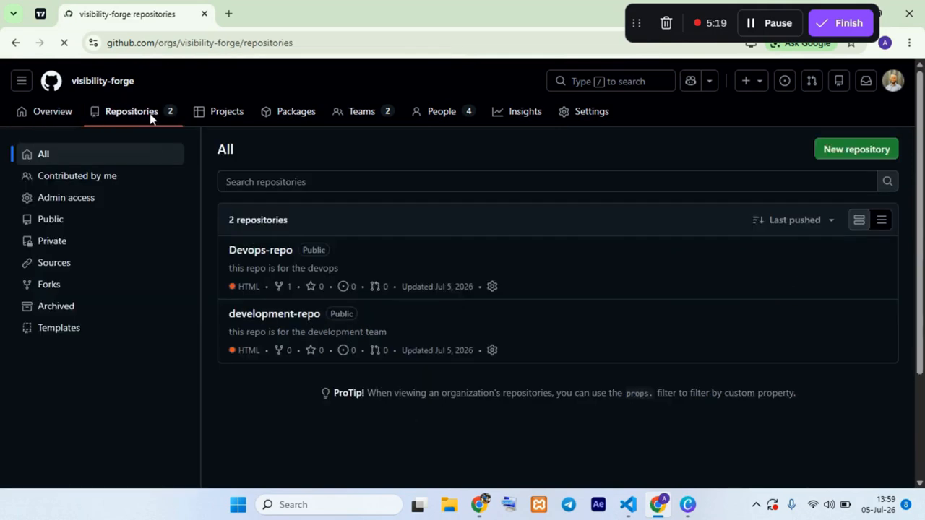
pyautogui.click(290, 316)
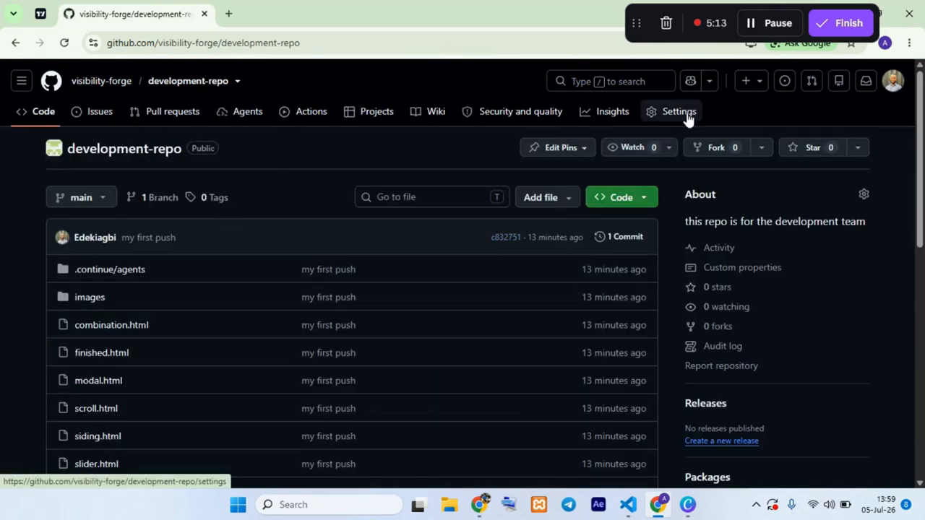
pyautogui.click(687, 117)
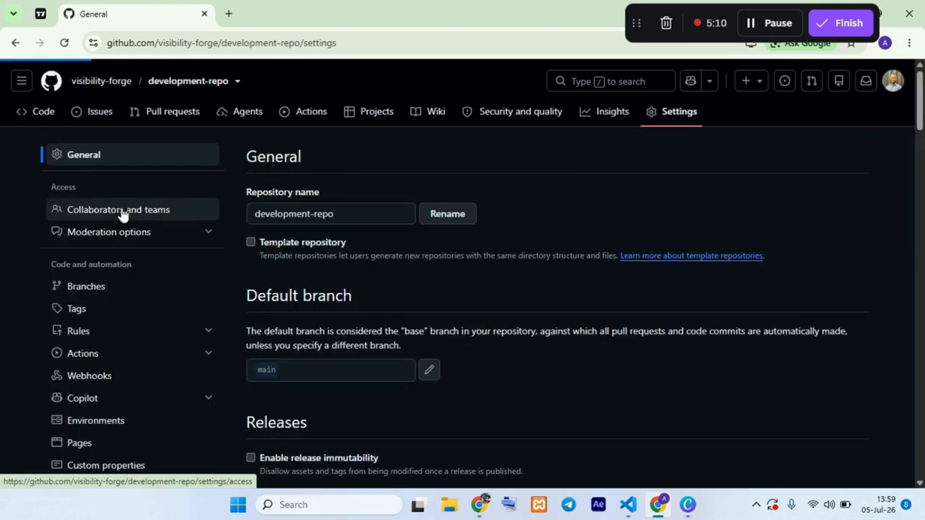
pyautogui.click(124, 213)
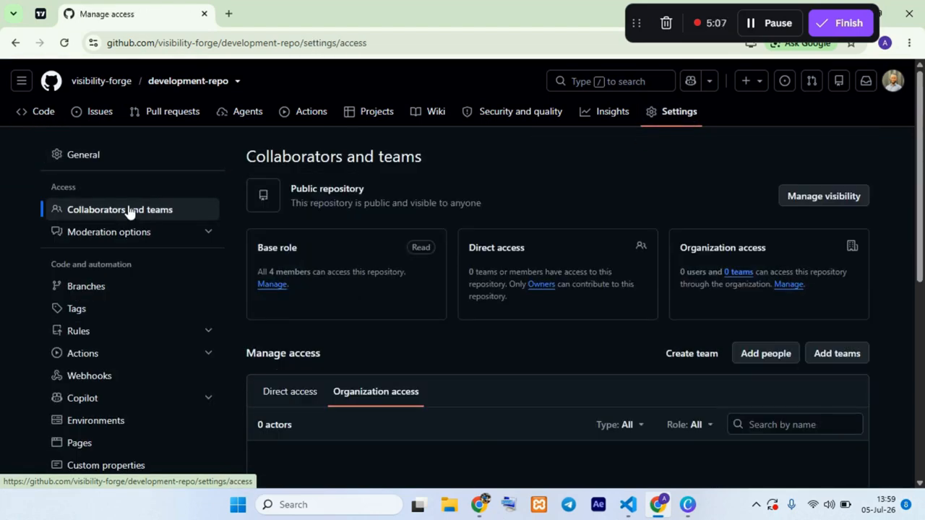
pyautogui.scroll(-2, 351, 429)
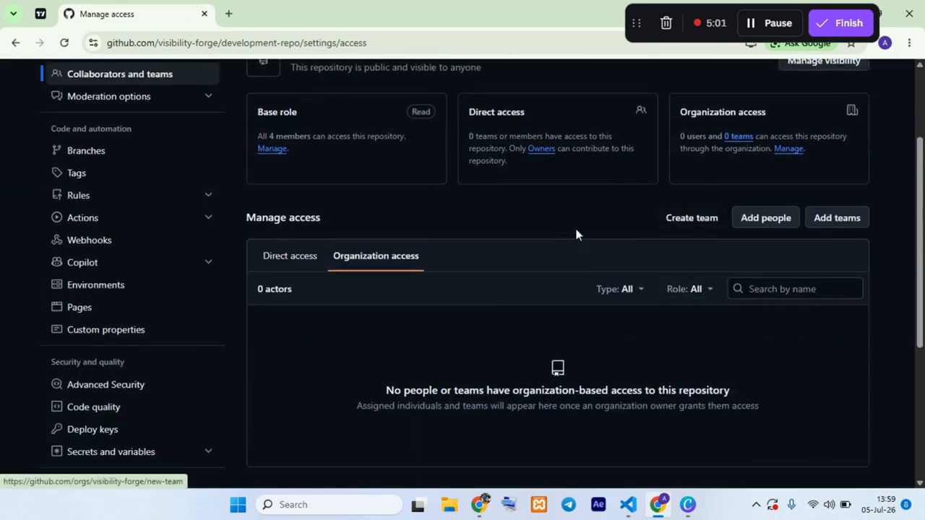
# Step: Add the last suggested organization member to development-repo as a collaborator with the Write role
pyautogui.click(772, 225)
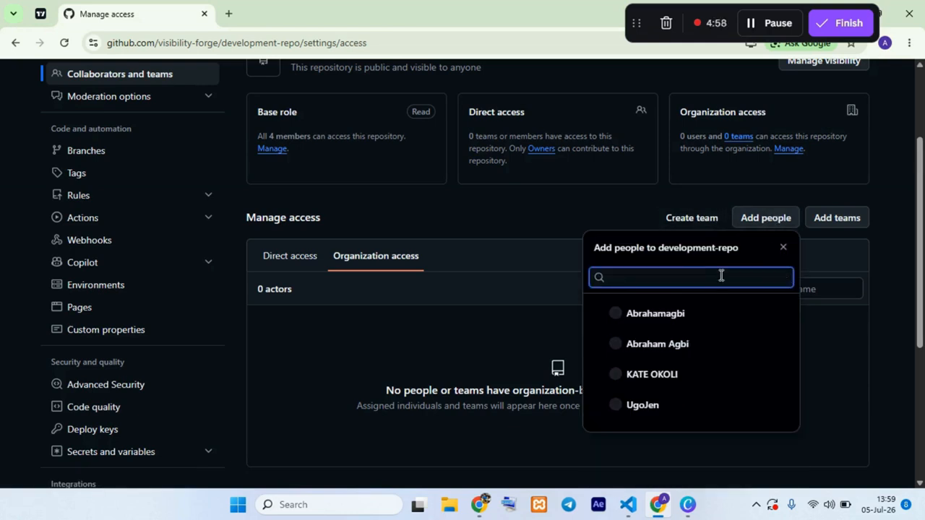
pyautogui.click(659, 406)
pyautogui.scroll(-1, 409, 202)
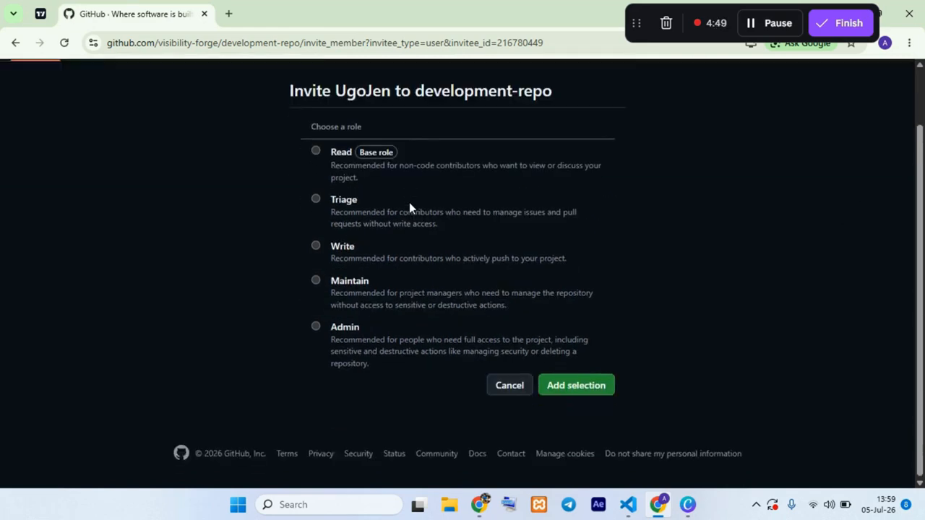
pyautogui.scroll(1, 409, 202)
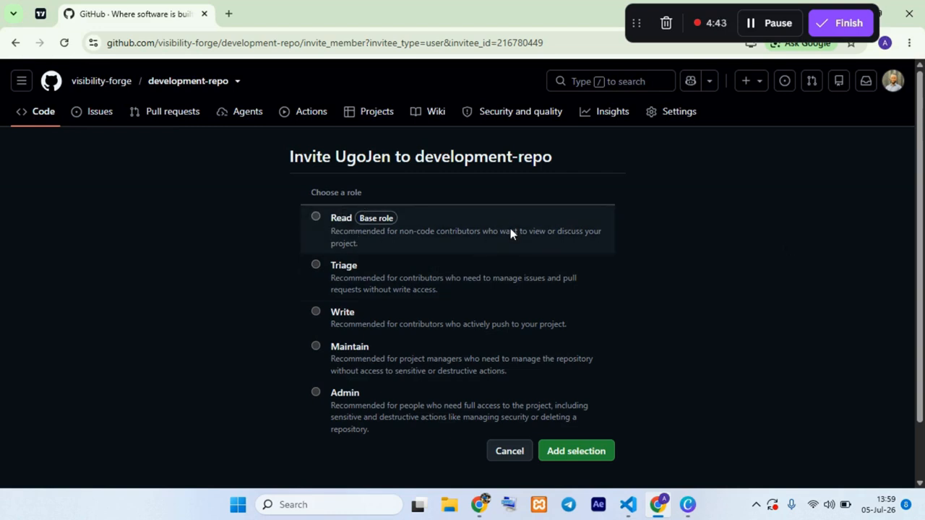
pyautogui.click(318, 313)
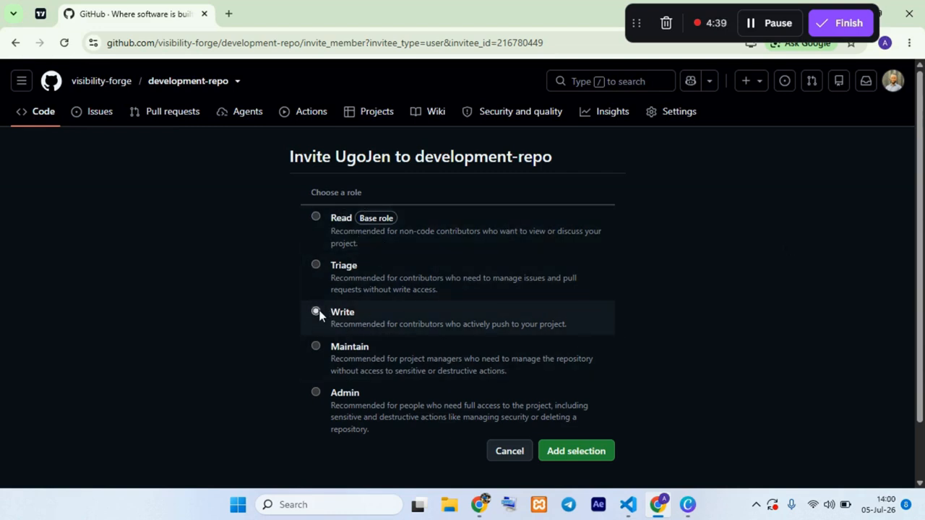
pyautogui.click(321, 215)
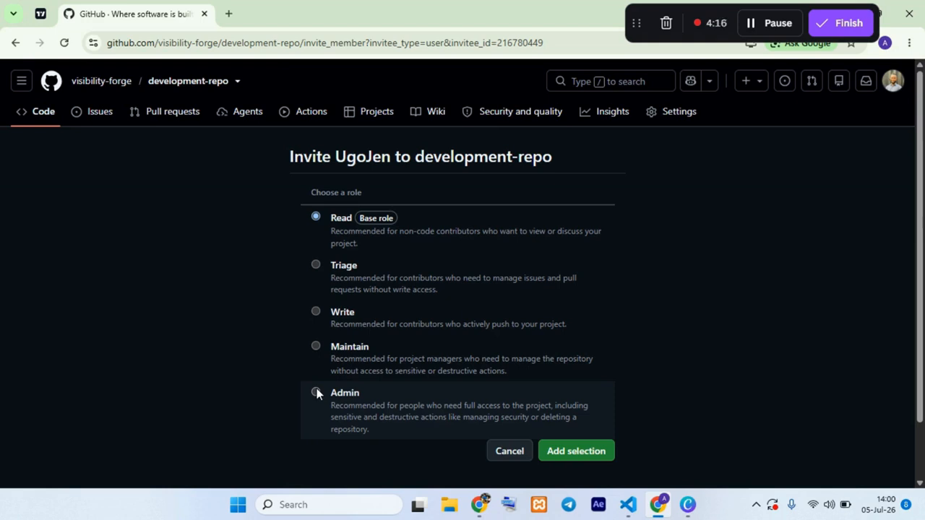
pyautogui.click(316, 312)
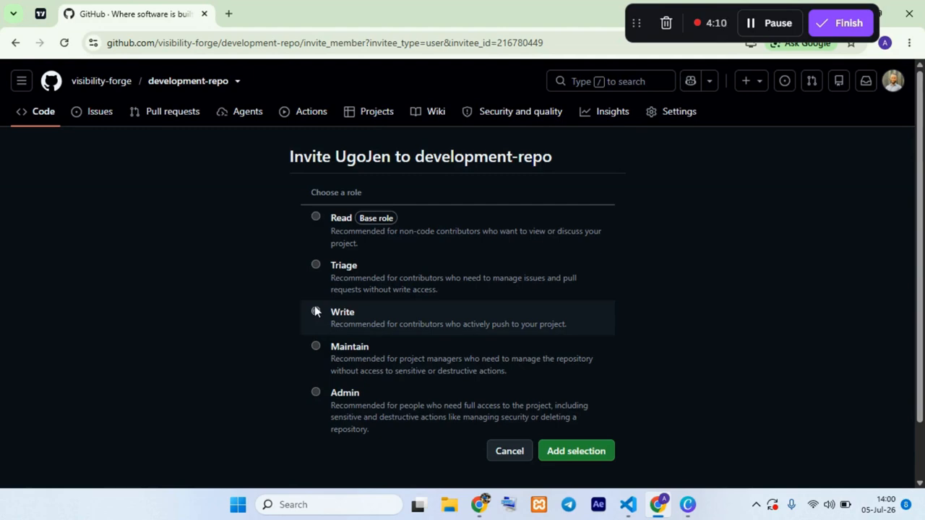
pyautogui.click(576, 452)
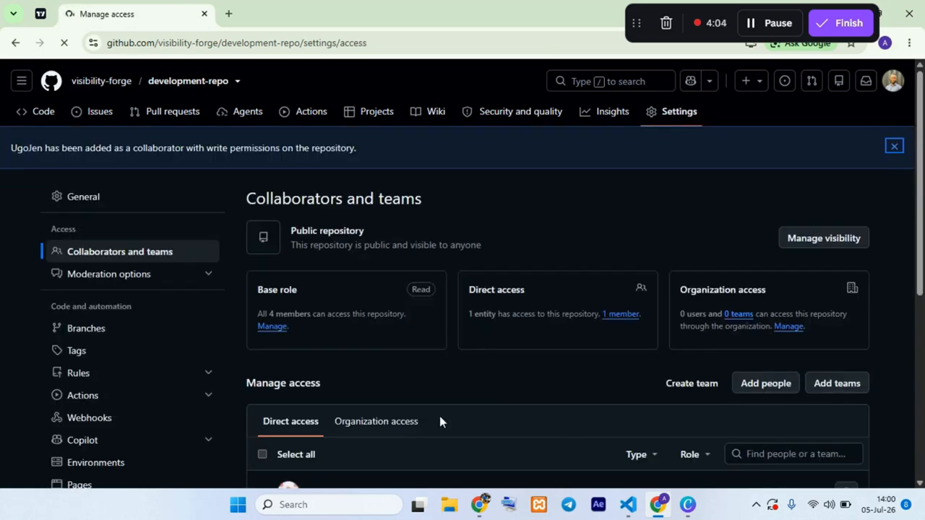
# Step: Add the Developers team to development-repo and grant it the Triage role
pyautogui.scroll(-3, 439, 419)
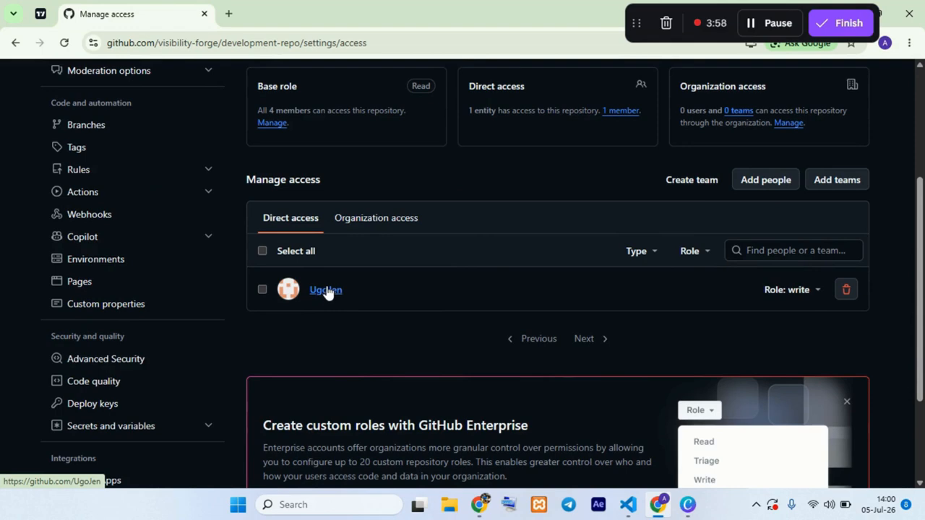
pyautogui.scroll(3, 654, 282)
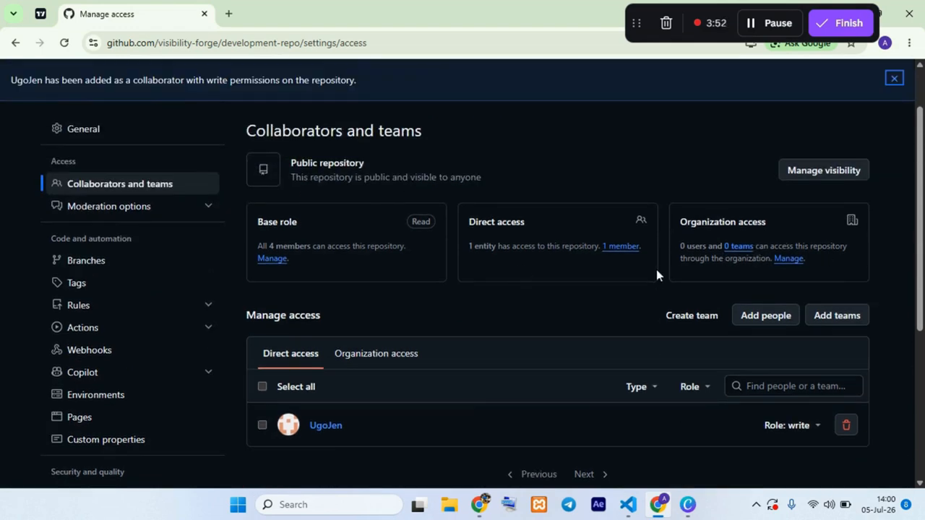
pyautogui.scroll(-1, 346, 427)
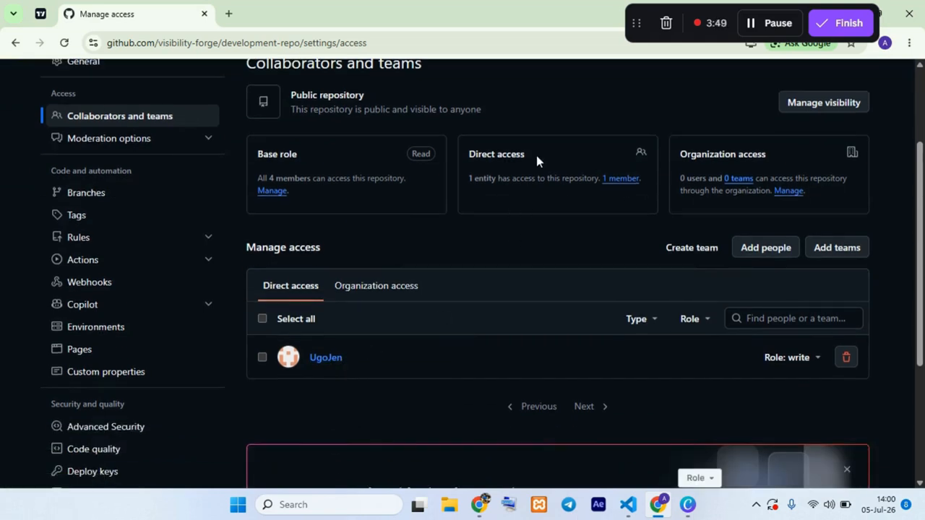
pyautogui.click(832, 247)
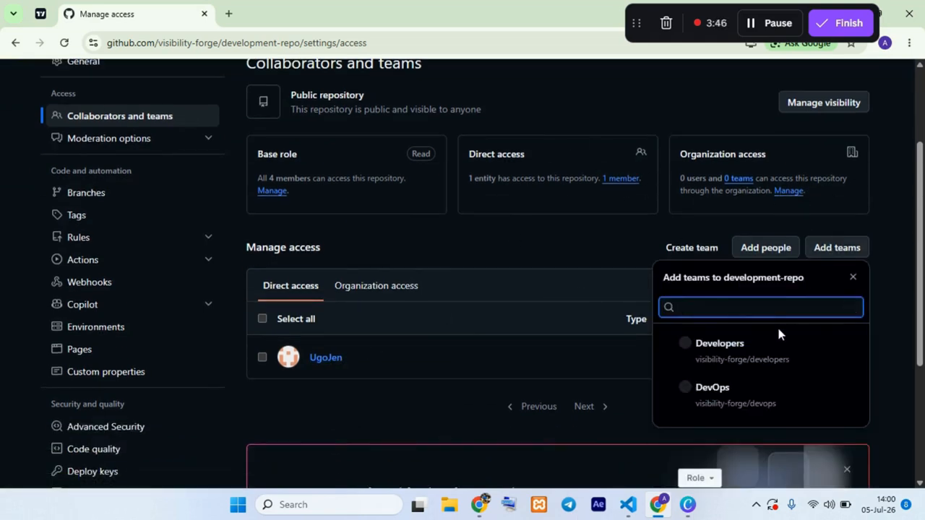
pyautogui.scroll(-2, 777, 324)
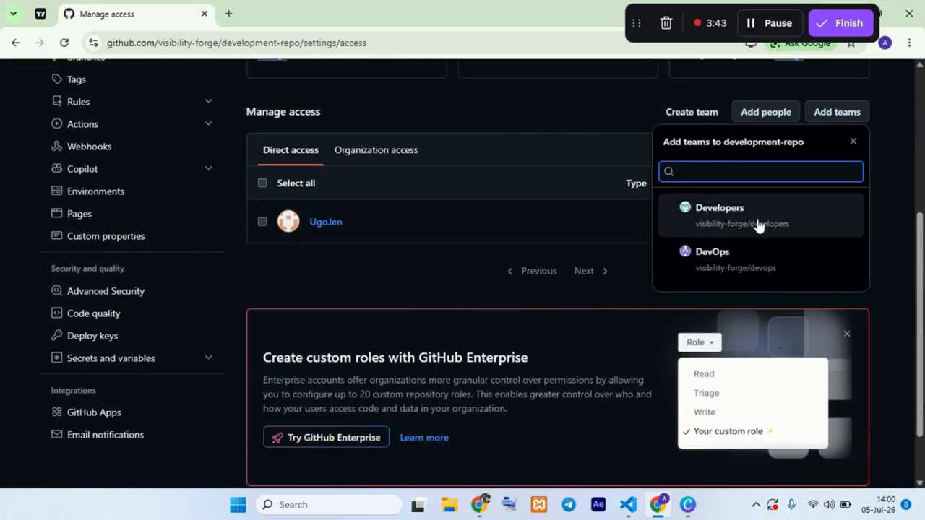
pyautogui.click(706, 216)
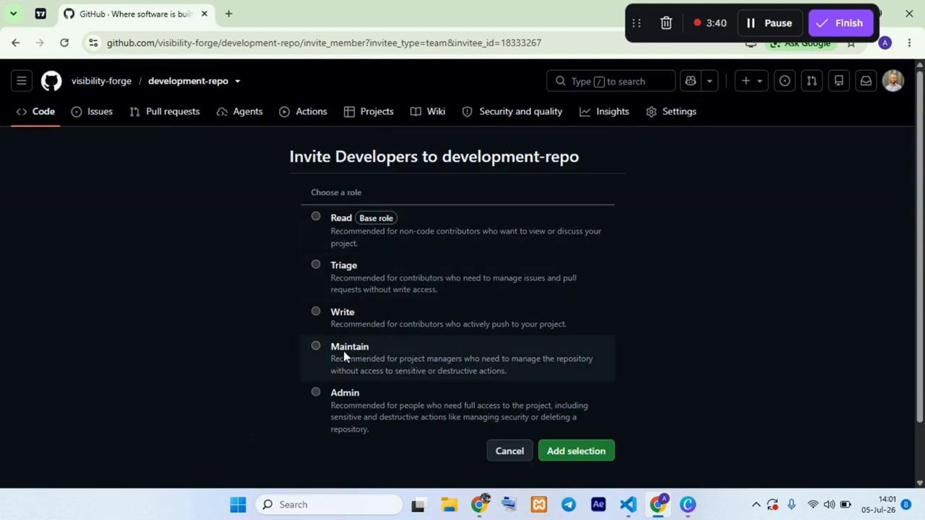
pyautogui.click(317, 312)
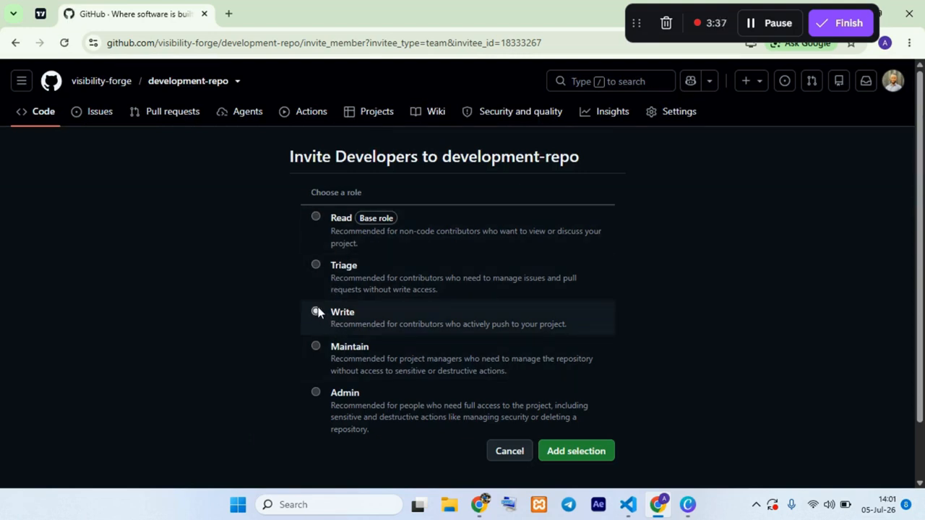
pyautogui.click(316, 216)
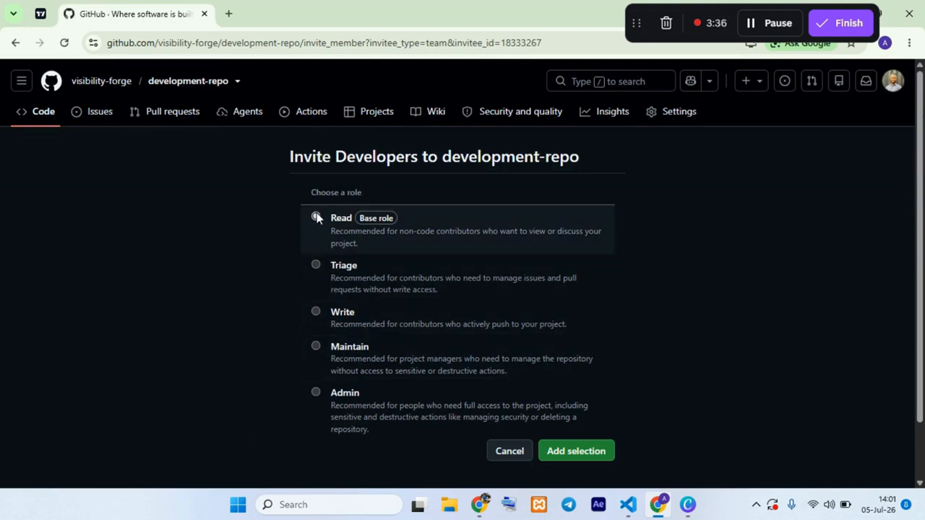
pyautogui.click(316, 265)
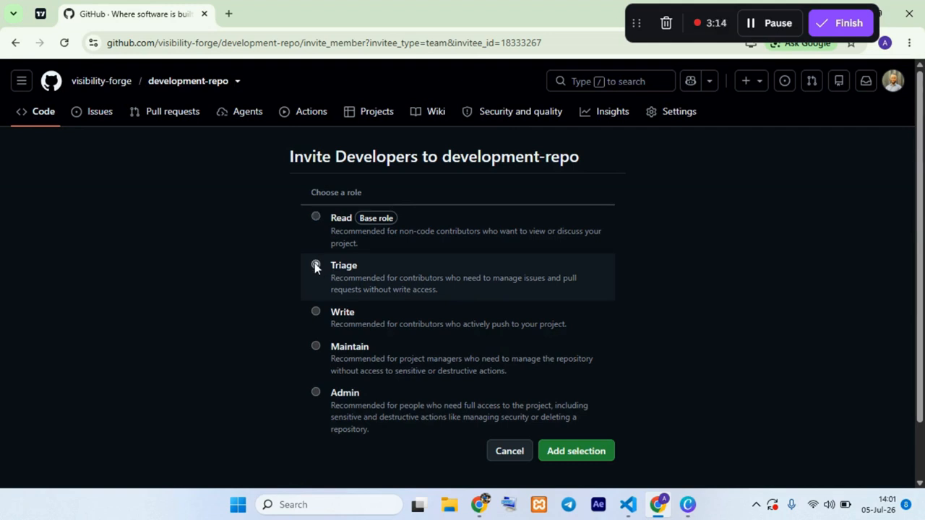
pyautogui.click(593, 455)
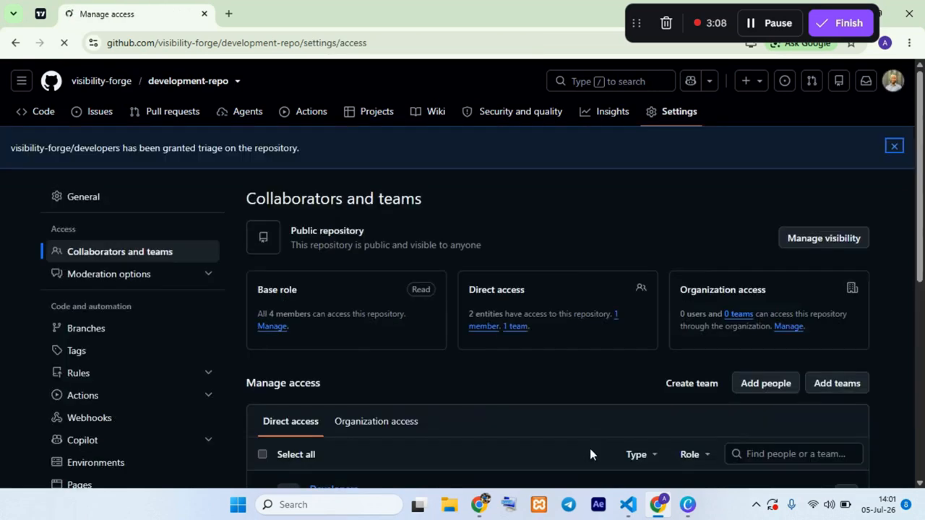
# Step: Review the base role, the direct access entries and their assigned roles on development-repo's access settings page
pyautogui.scroll(-3, 633, 295)
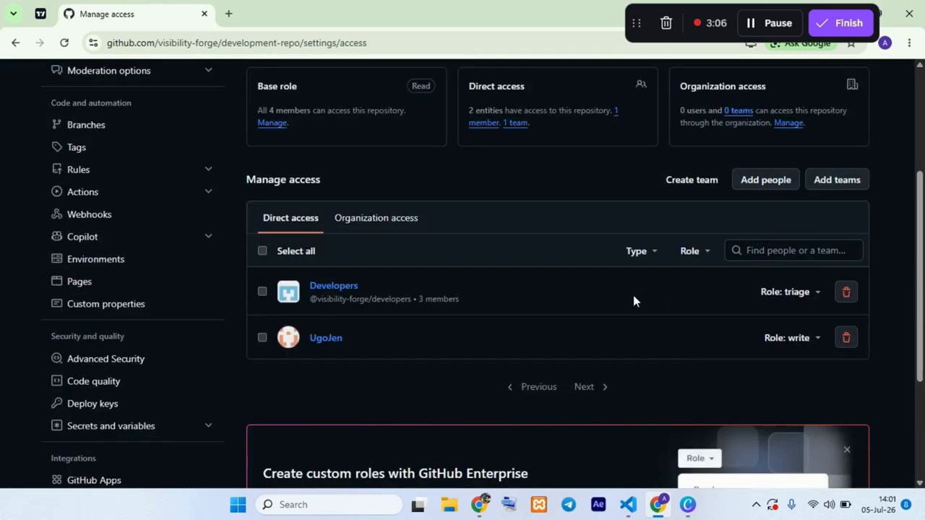
pyautogui.scroll(2, 603, 324)
pyautogui.scroll(1, 278, 188)
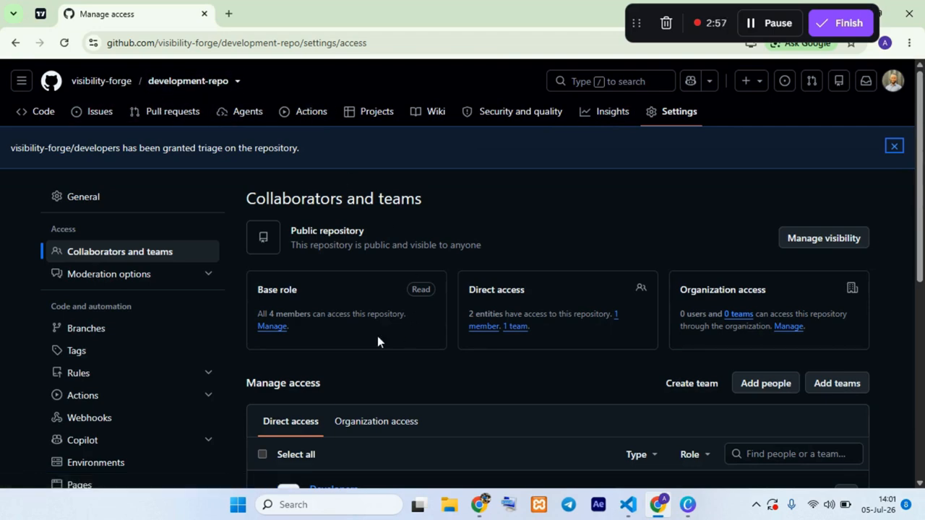
pyautogui.scroll(-3, 439, 220)
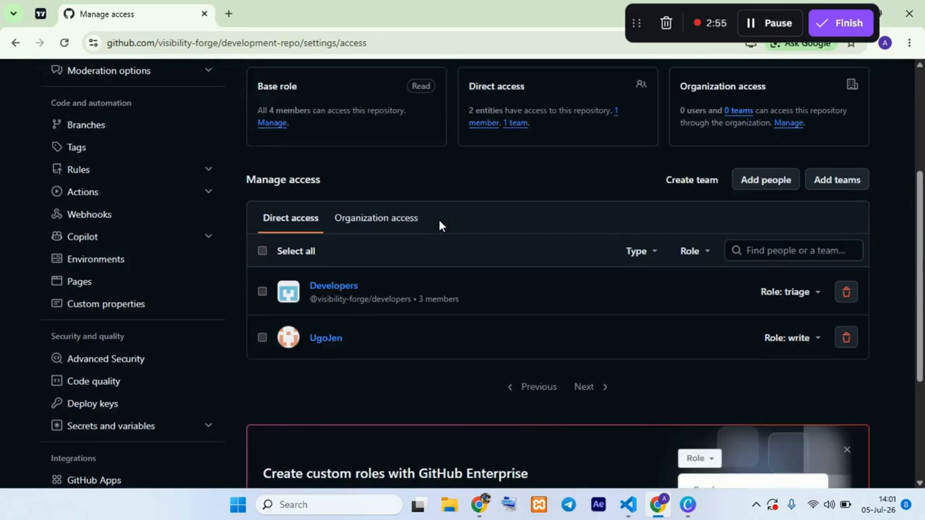
pyautogui.scroll(1, 439, 220)
pyautogui.scroll(-3, 438, 221)
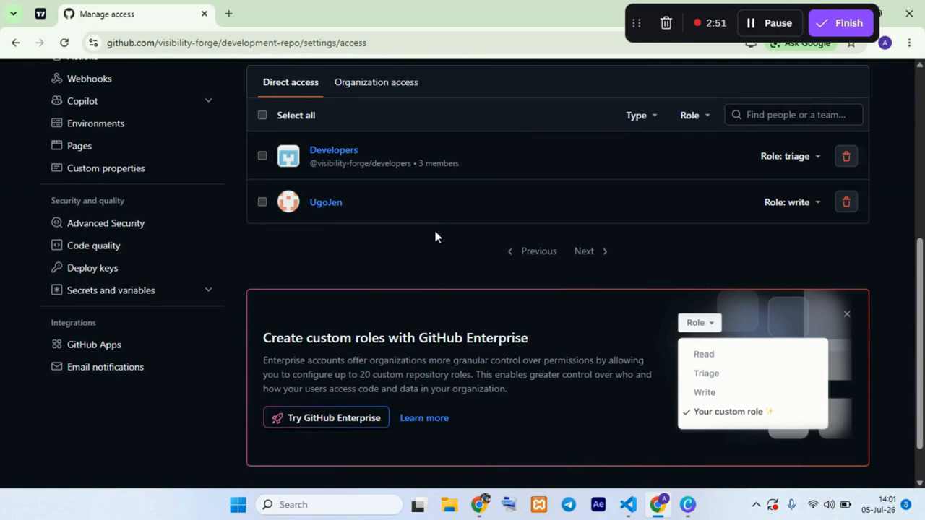
pyautogui.scroll(5, 435, 233)
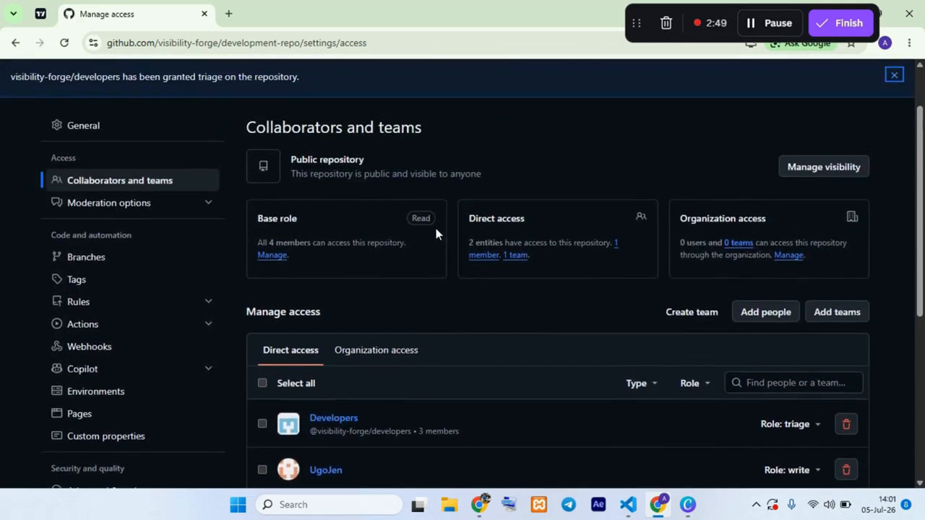